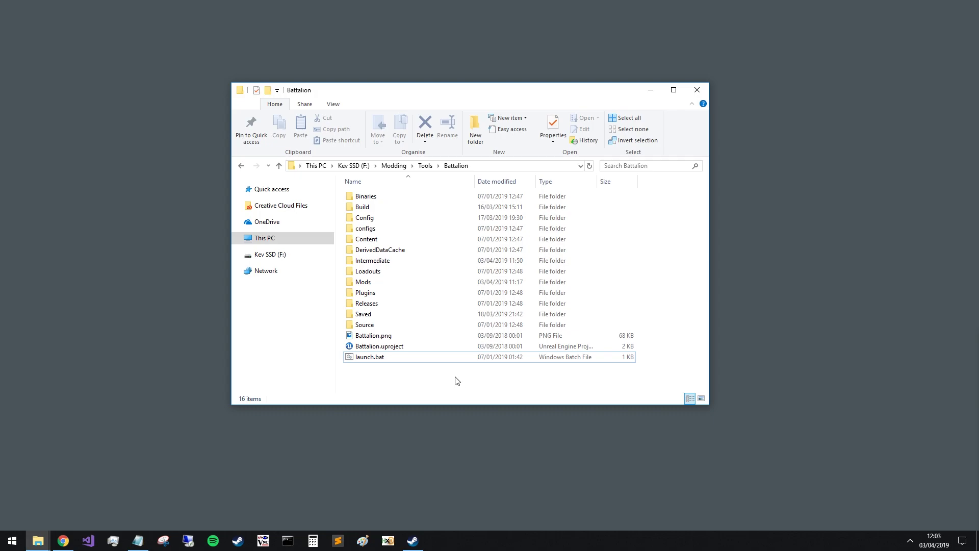
Step: Launch the editor from the project's launch script and close the New Game Mod window
{"action": "double_click", "coordinate": [427, 360]}
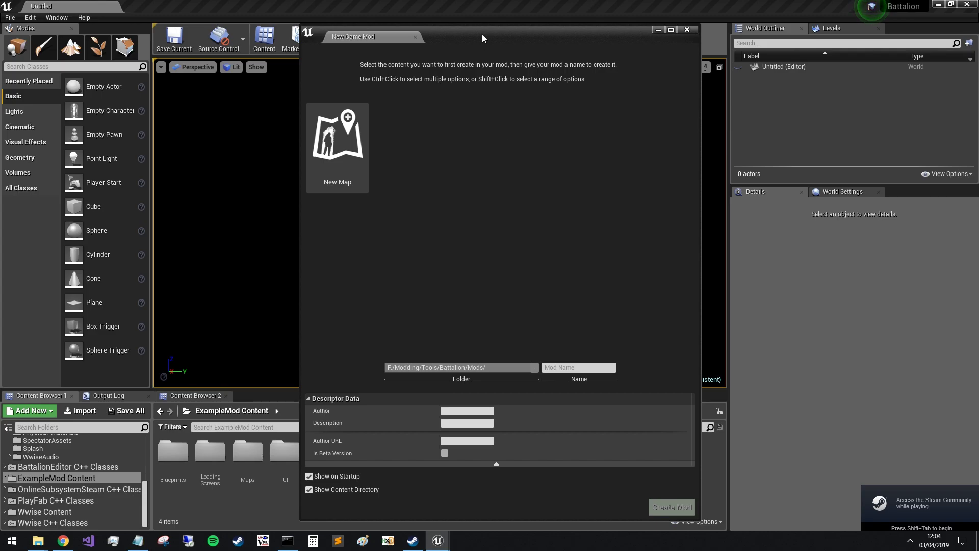
{"action": "left_click_drag", "start_coordinate": [480, 37], "coordinate": [471, 32]}
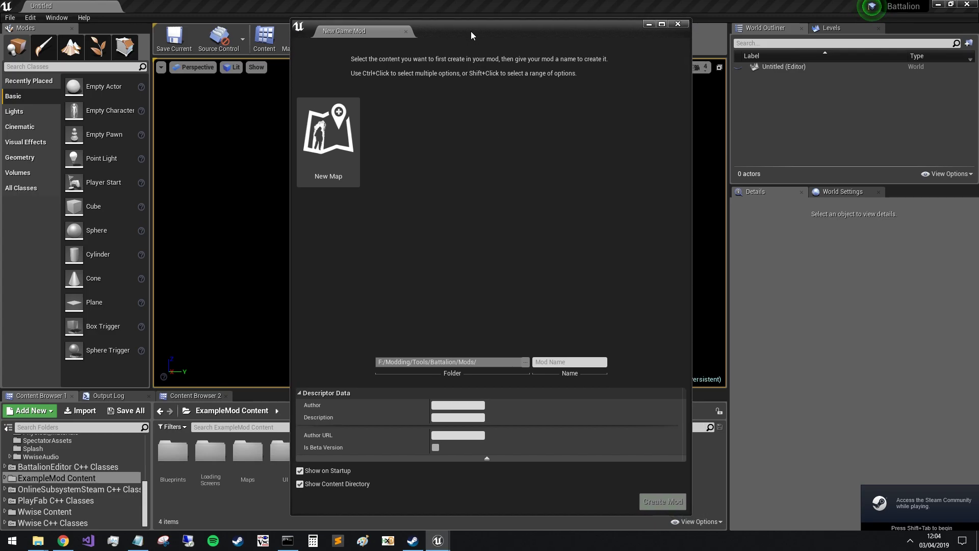
{"action": "left_click", "coordinate": [406, 32]}
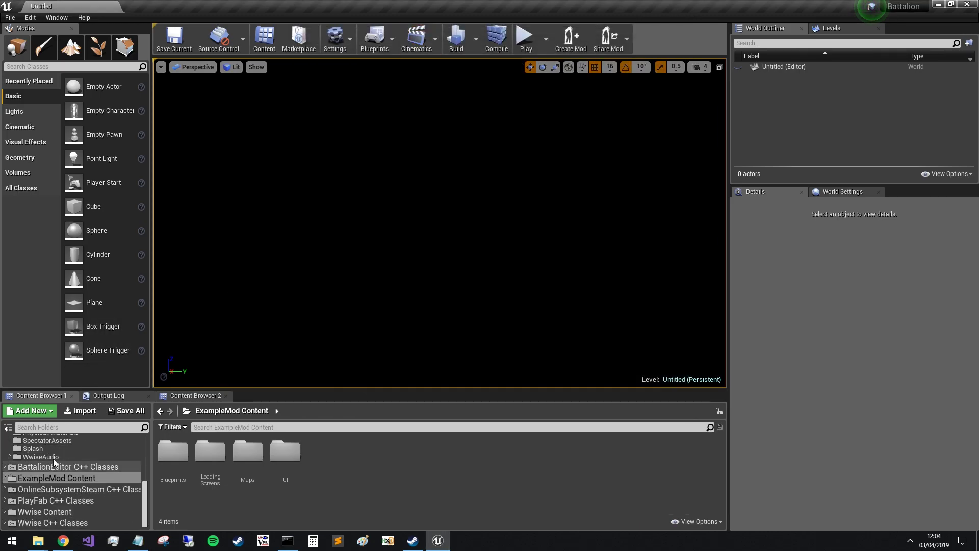
Step: Load ExampleMod_Map from the mod's Maps folder in the Content Browser
{"action": "left_click_drag", "start_coordinate": [57, 388], "coordinate": [61, 345]}
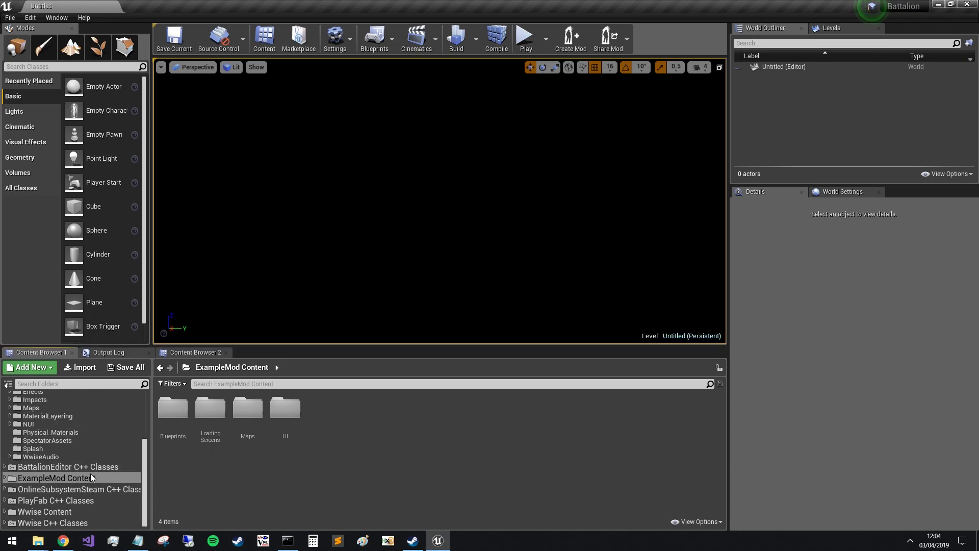
{"action": "double_click", "coordinate": [247, 411]}
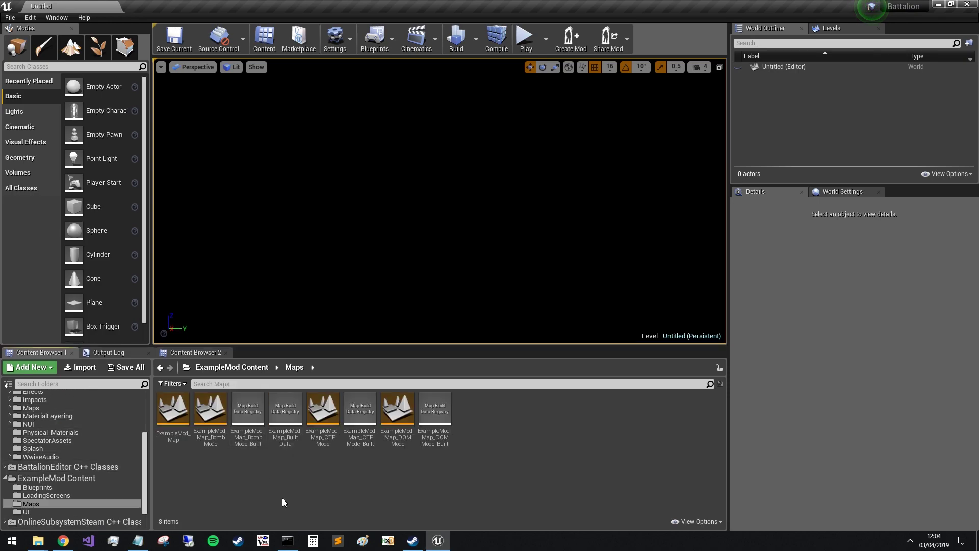
{"action": "double_click", "coordinate": [177, 425]}
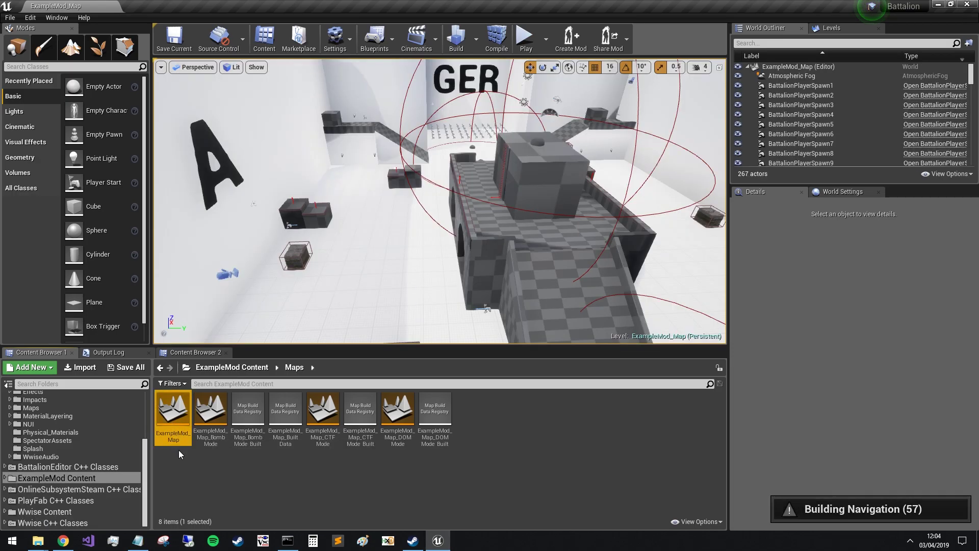
Step: Enlarge the viewport, fly over the map, and select the MOD_BP_Sky_Sphere actor
{"action": "mouse_move", "coordinate": [411, 336]}
{"action": "right_mouse_down"}
{"action": "mouse_move", "coordinate": [393, 316]}
{"action": "mouse_move", "coordinate": [411, 337]}
{"action": "right_mouse_up"}
{"action": "left_click_drag", "start_coordinate": [411, 348], "coordinate": [411, 400]}
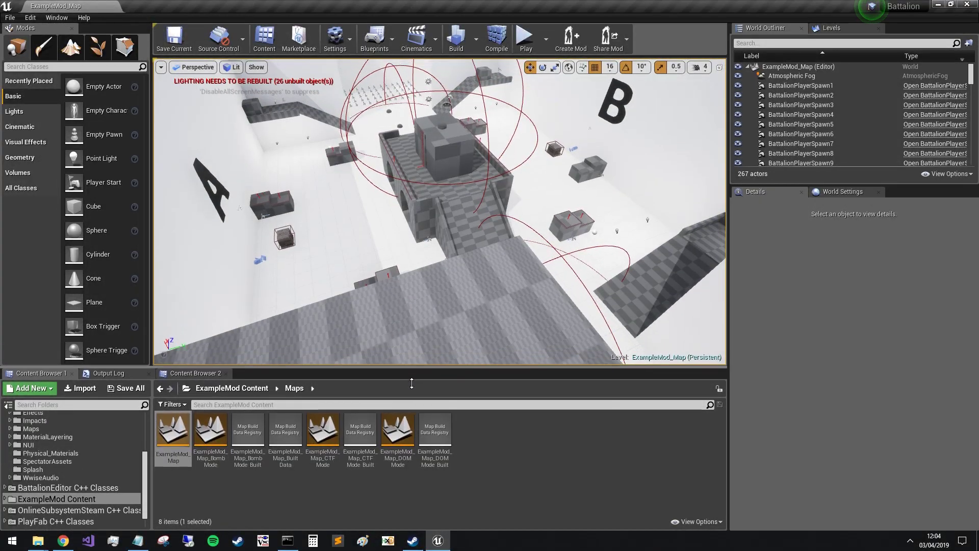
{"action": "left_click_drag", "start_coordinate": [733, 299], "coordinate": [802, 299]}
{"action": "right_click_drag", "start_coordinate": [484, 228], "coordinate": [498, 255]}
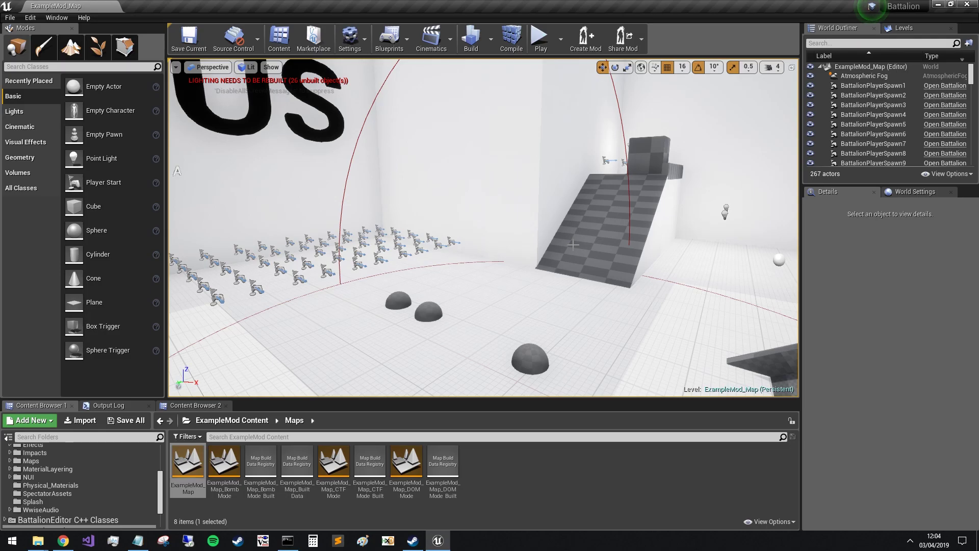
{"action": "right_click_drag", "start_coordinate": [574, 245], "coordinate": [471, 220]}
{"action": "left_click", "coordinate": [564, 182]}
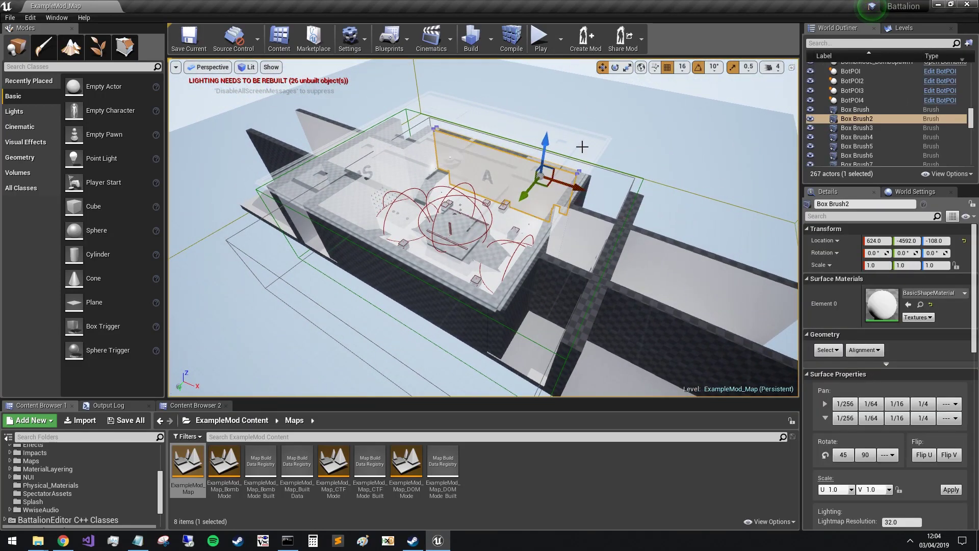
{"action": "left_click", "coordinate": [594, 137]}
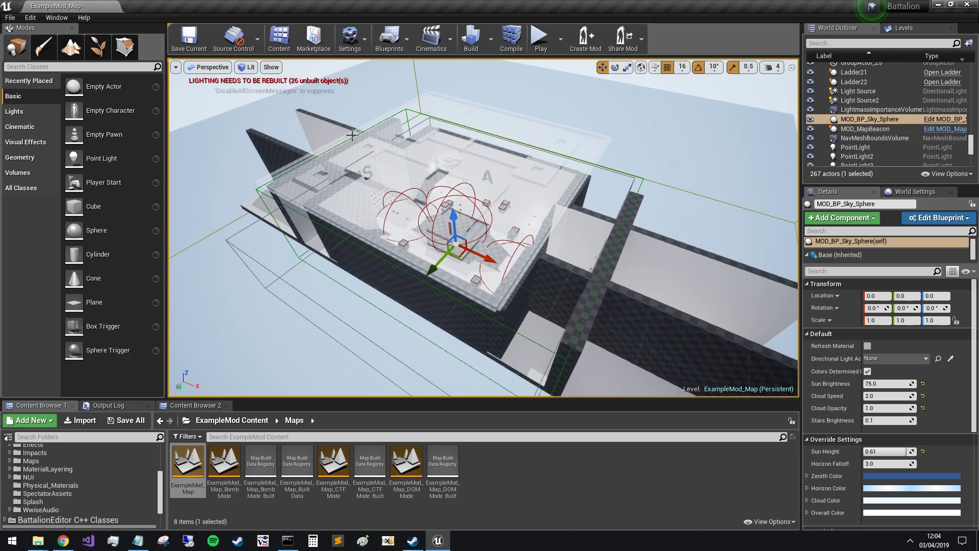
{"action": "right_click_drag", "start_coordinate": [545, 185], "coordinate": [544, 186]}
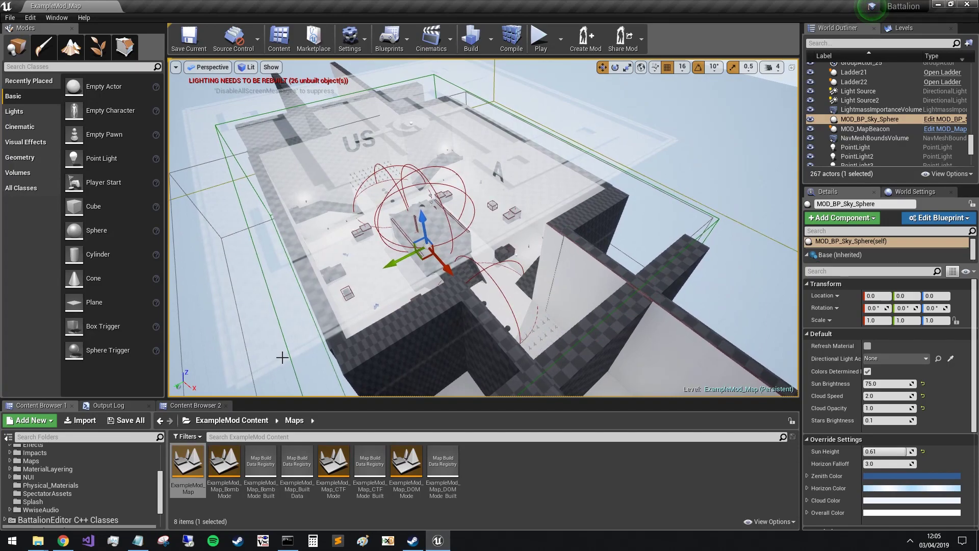
Step: Inspect the mod's LoadingScreens and Maps content folders
{"action": "left_click", "coordinate": [251, 420]}
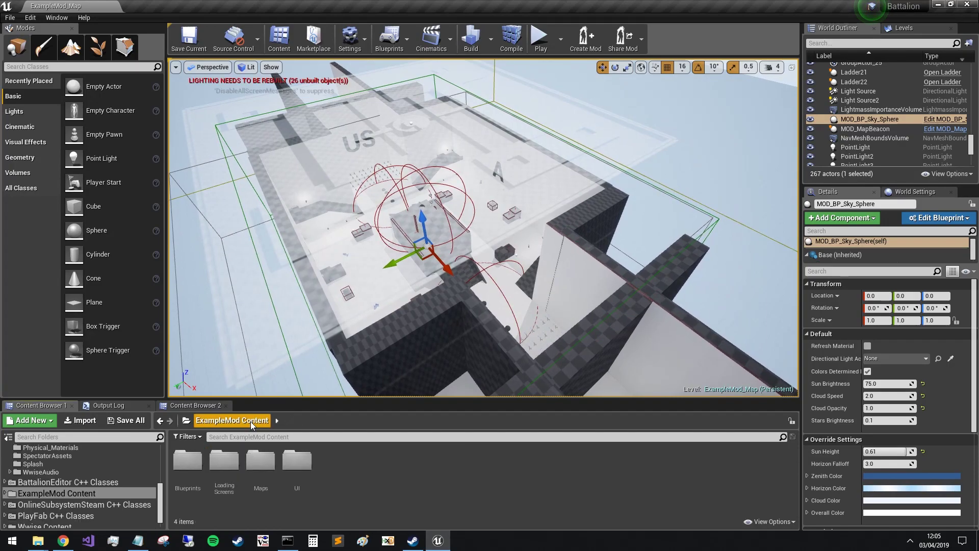
{"action": "double_click", "coordinate": [224, 464]}
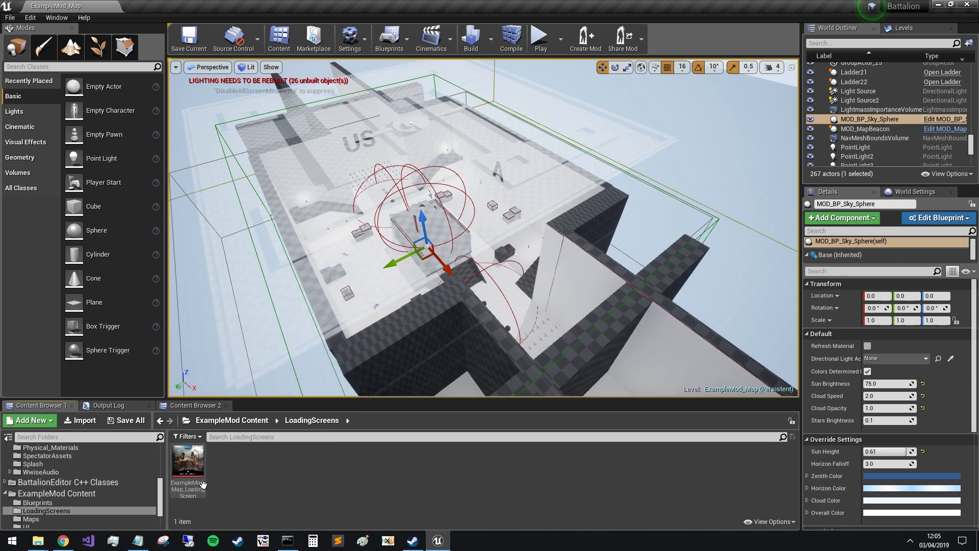
{"action": "mouse_move", "coordinate": [195, 493]}
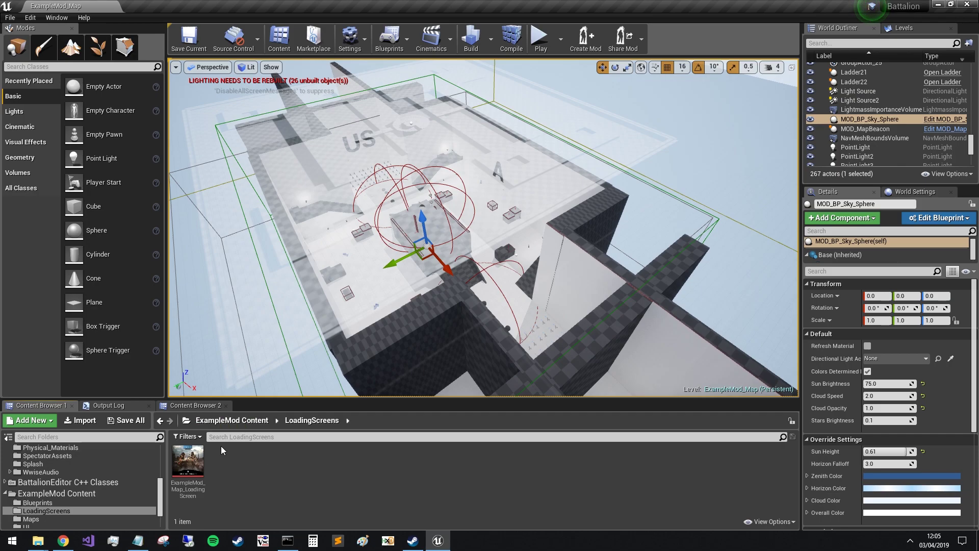
{"action": "left_click", "coordinate": [246, 420]}
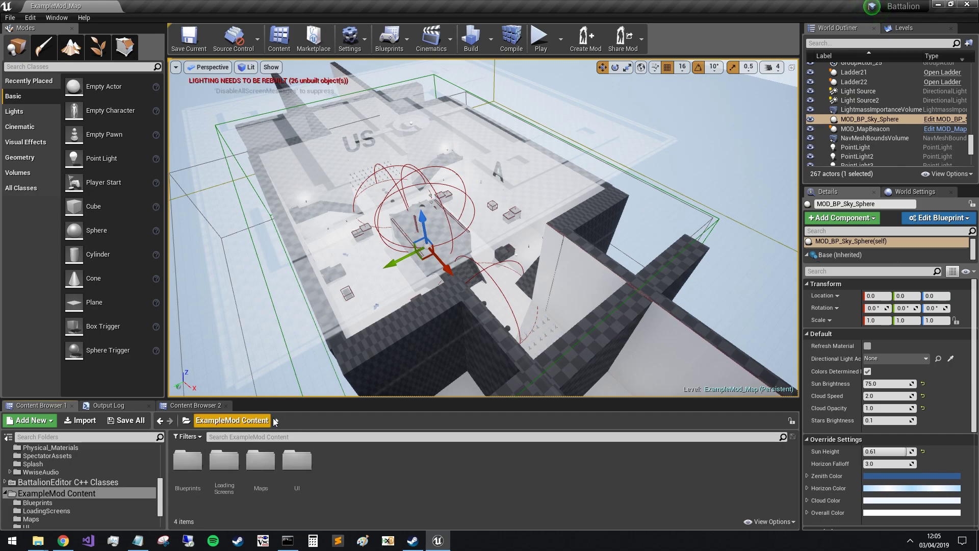
{"action": "left_click", "coordinate": [270, 467]}
{"action": "double_click", "coordinate": [270, 467]}
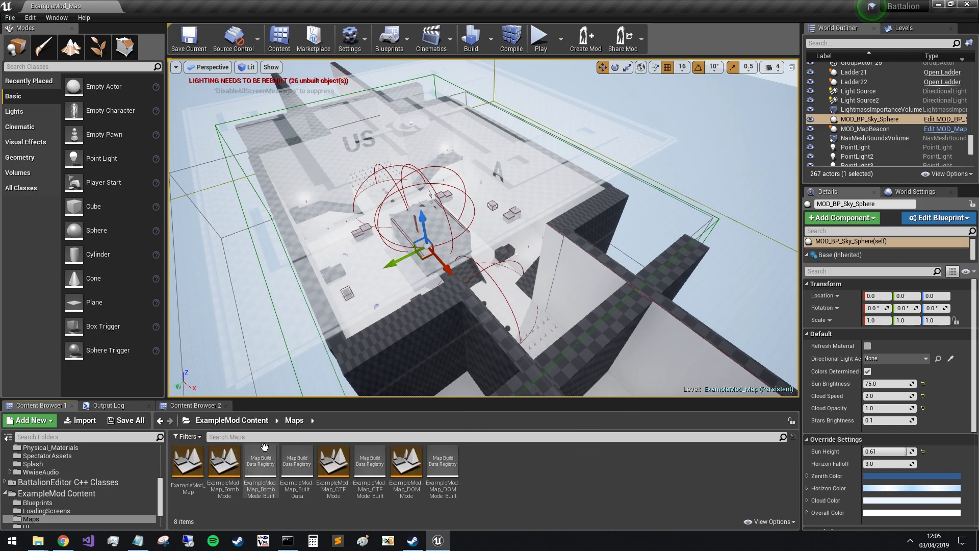
Step: Inspect the UI folder, then open Blueprints and select B_Crate_Stack
{"action": "left_click", "coordinate": [256, 420]}
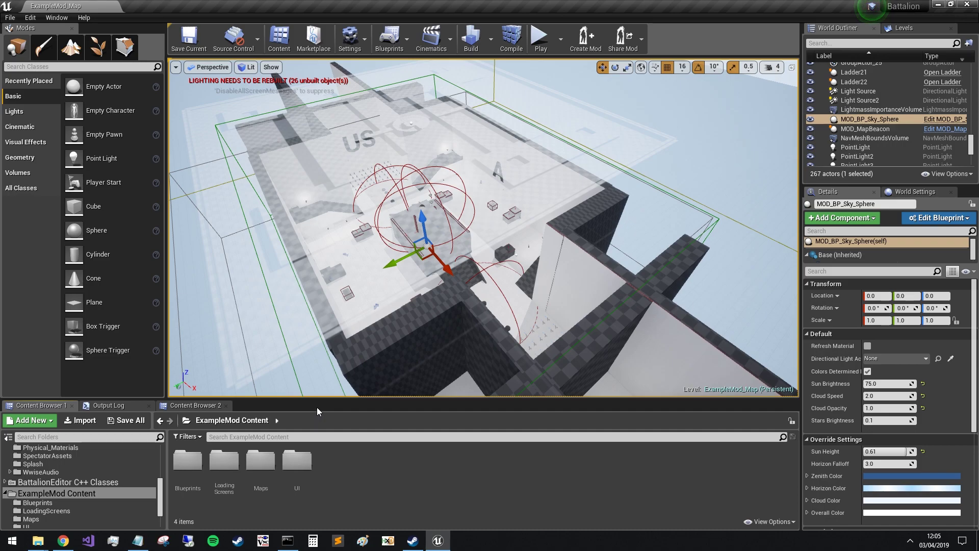
{"action": "double_click", "coordinate": [308, 472]}
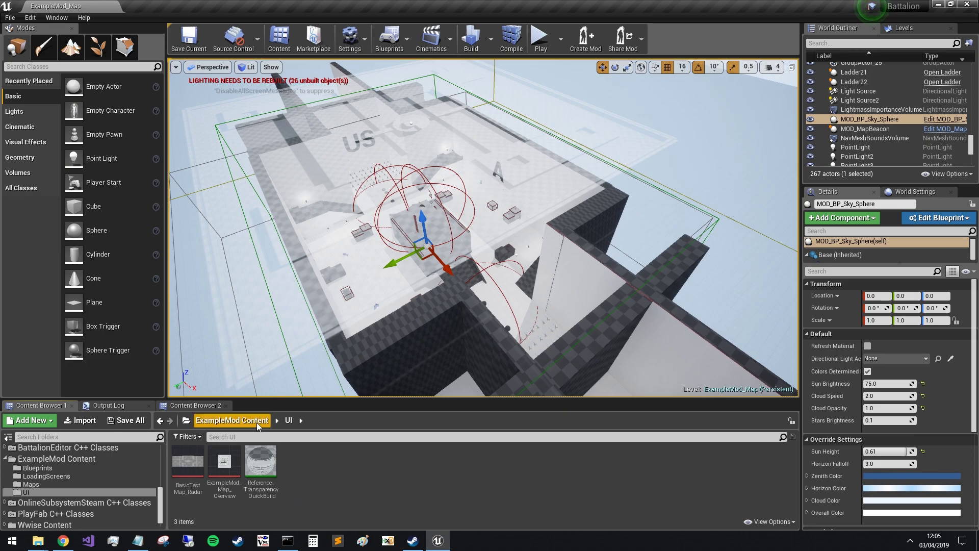
{"action": "left_click", "coordinate": [242, 422]}
{"action": "double_click", "coordinate": [187, 459]}
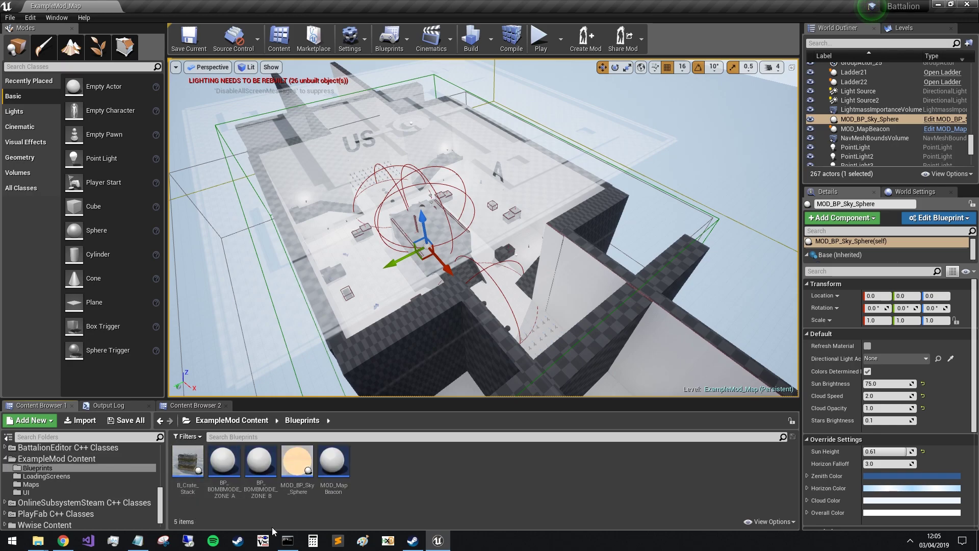
{"action": "left_click", "coordinate": [188, 462]}
{"action": "right_click_drag", "start_coordinate": [349, 306], "coordinate": [350, 306]}
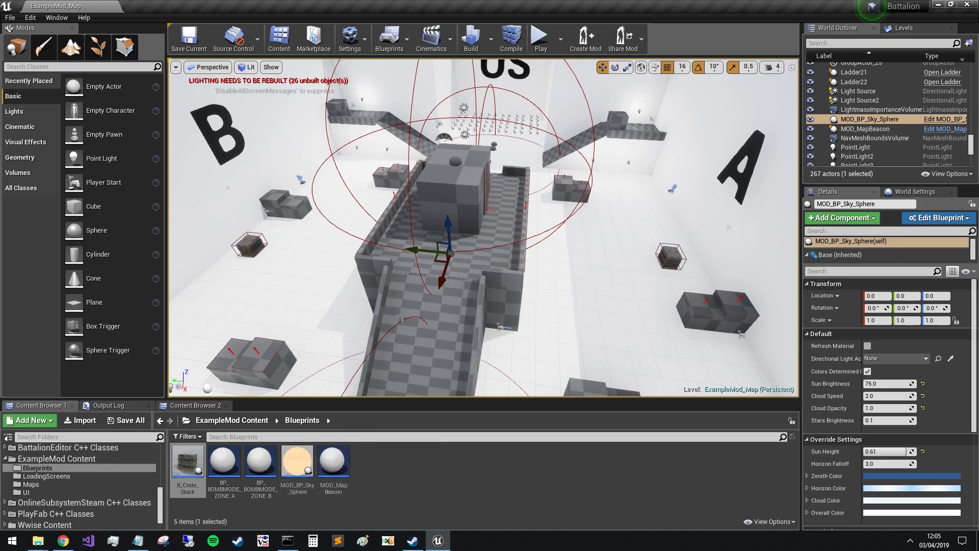
Step: Play-test the map with the console open, stop, then check World Settings' CTFGameMode override
{"action": "right_click_drag", "start_coordinate": [459, 229], "coordinate": [377, 239]}
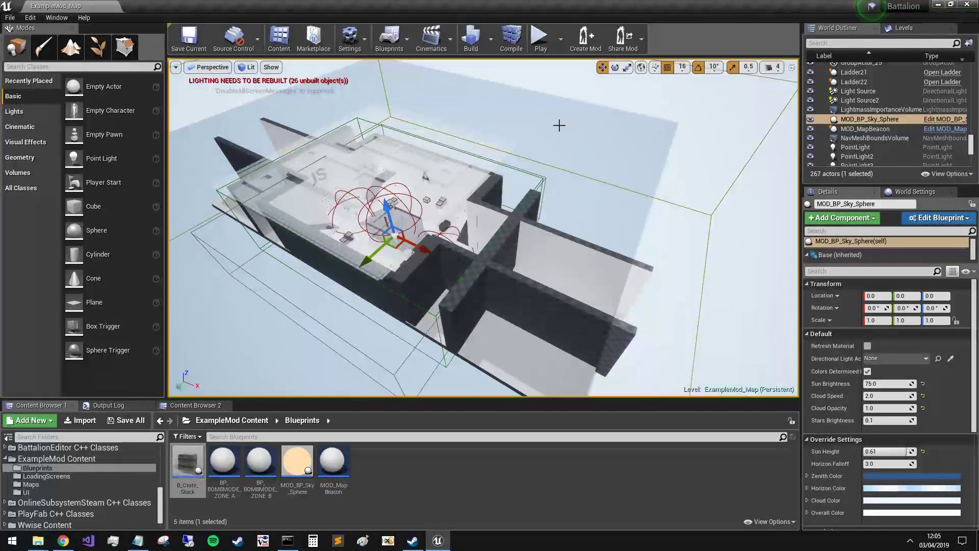
{"action": "left_click", "coordinate": [541, 40]}
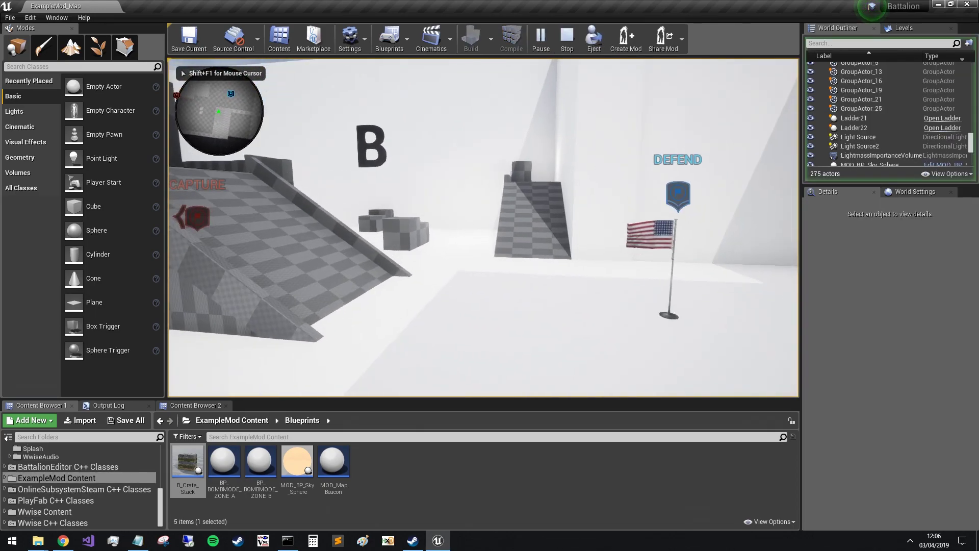
{"action": "key", "text": "grave"}
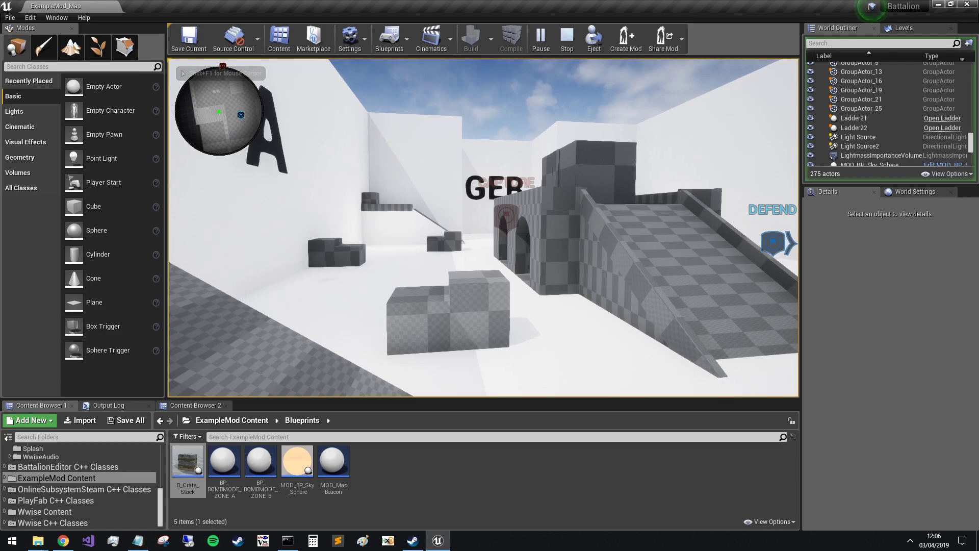
{"action": "left_click", "coordinate": [570, 36]}
{"action": "left_click", "coordinate": [915, 192]}
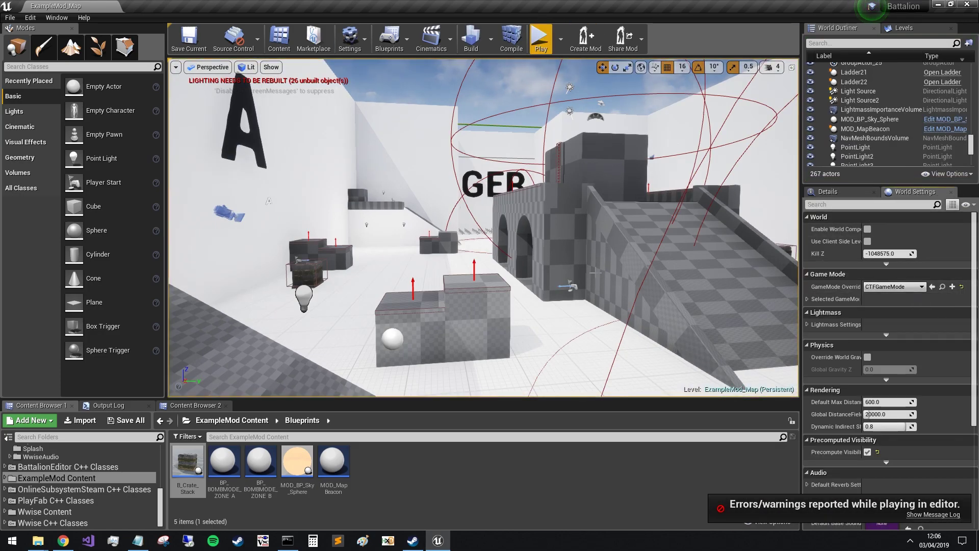
{"action": "right_click_drag", "start_coordinate": [485, 230], "coordinate": [477, 209]}
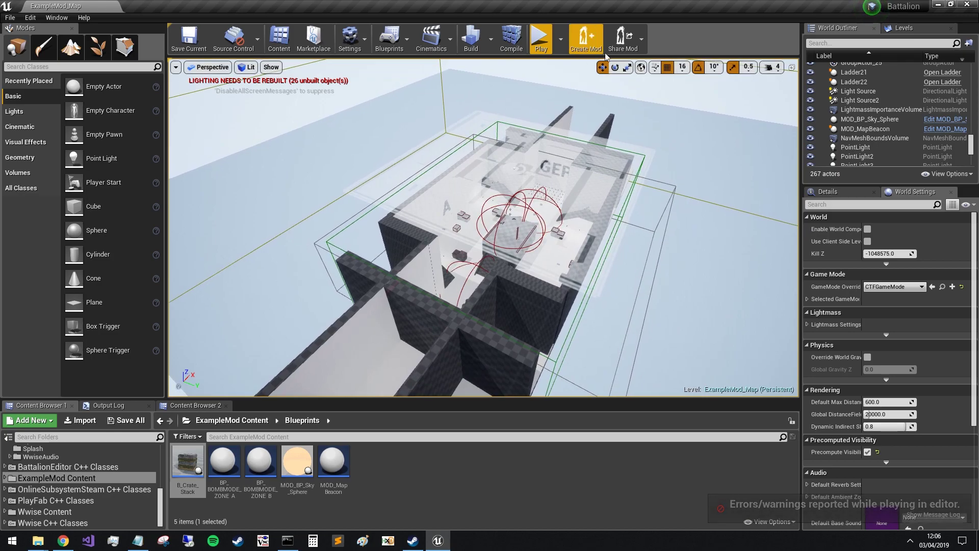
Step: Choose ExampleMod to share and package it as a standalone build
{"action": "left_click", "coordinate": [635, 46]}
{"action": "left_click", "coordinate": [655, 72]}
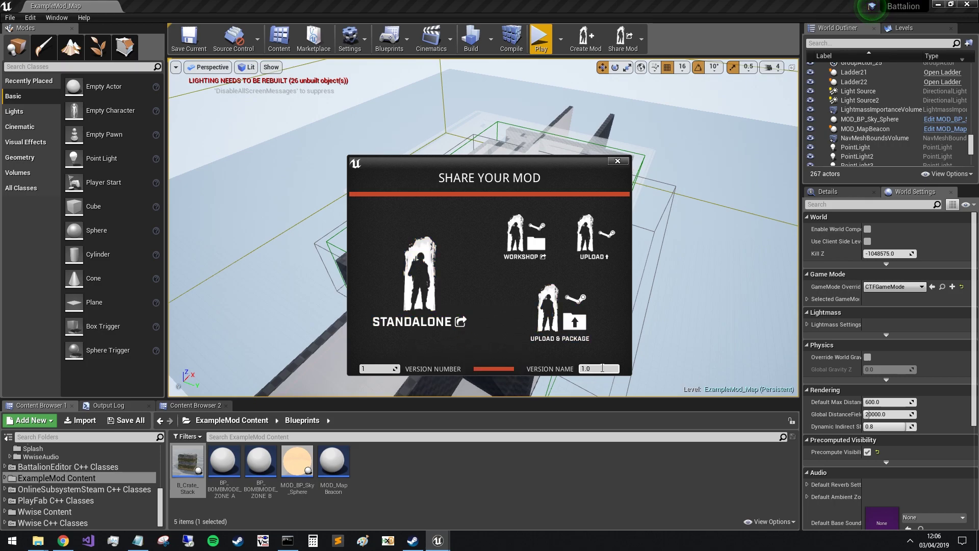
{"action": "left_click", "coordinate": [418, 276]}
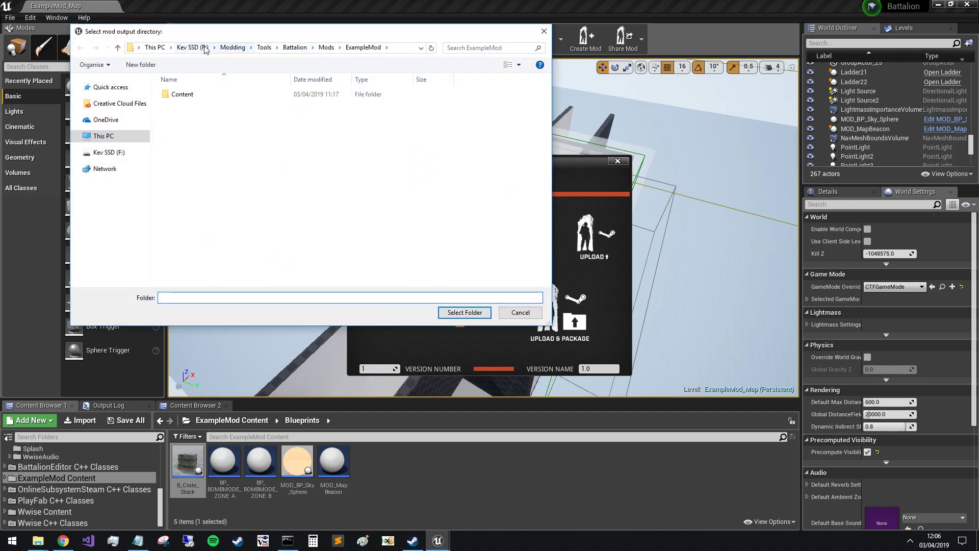
Step: Create a MyMods folder under Modding and select it as the output folder
{"action": "left_click", "coordinate": [228, 48]}
{"action": "right_click", "coordinate": [238, 149]}
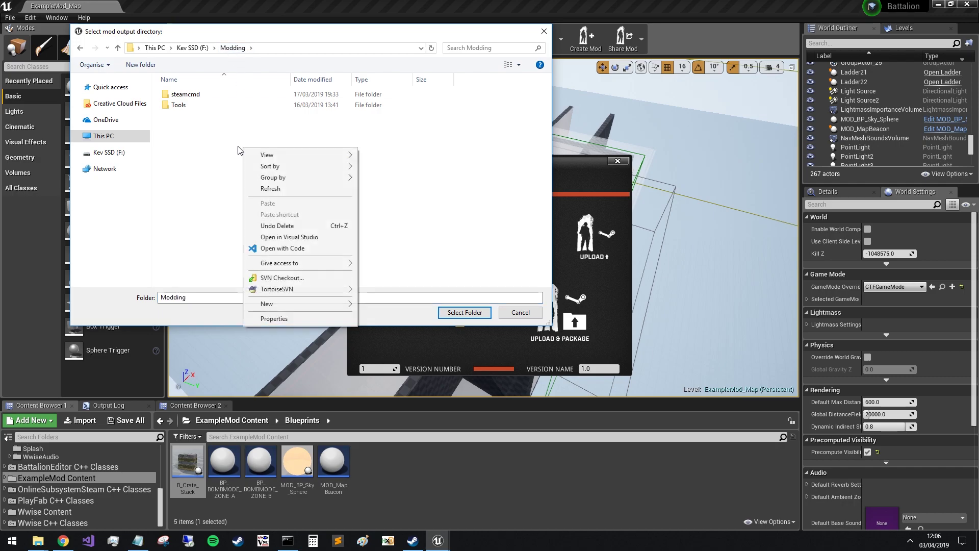
{"action": "mouse_move", "coordinate": [301, 304]}
{"action": "left_click", "coordinate": [381, 306]}
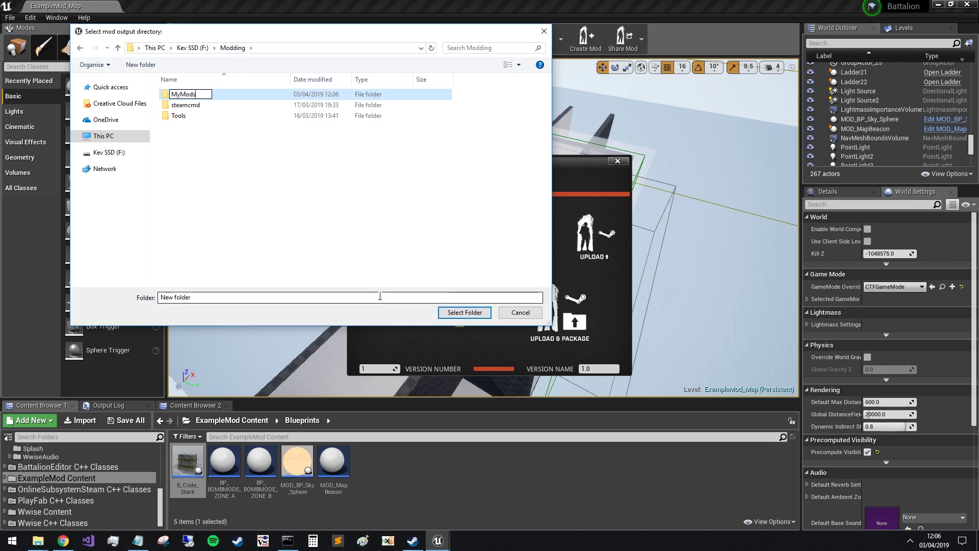
{"action": "key", "text": "Return"}
{"action": "double_click", "coordinate": [234, 97]}
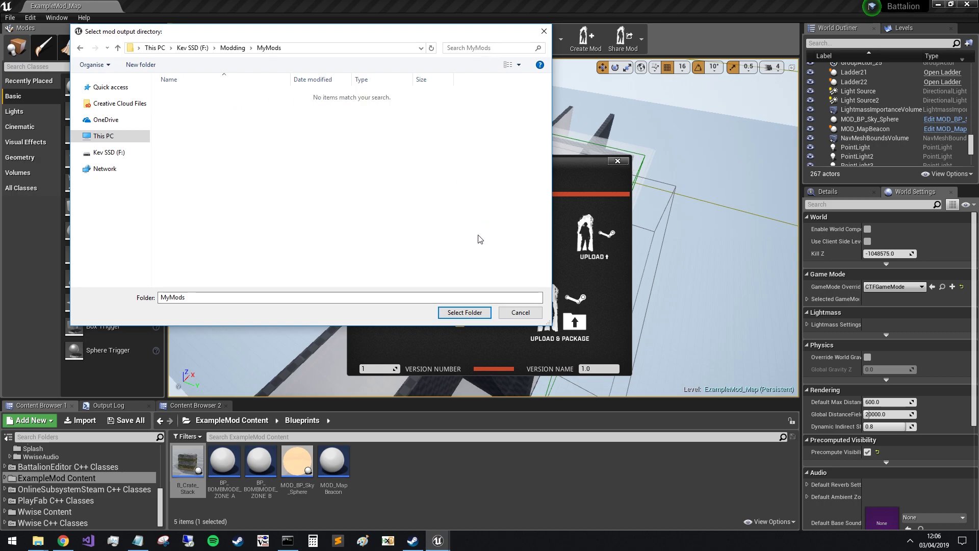
{"action": "left_click", "coordinate": [460, 312]}
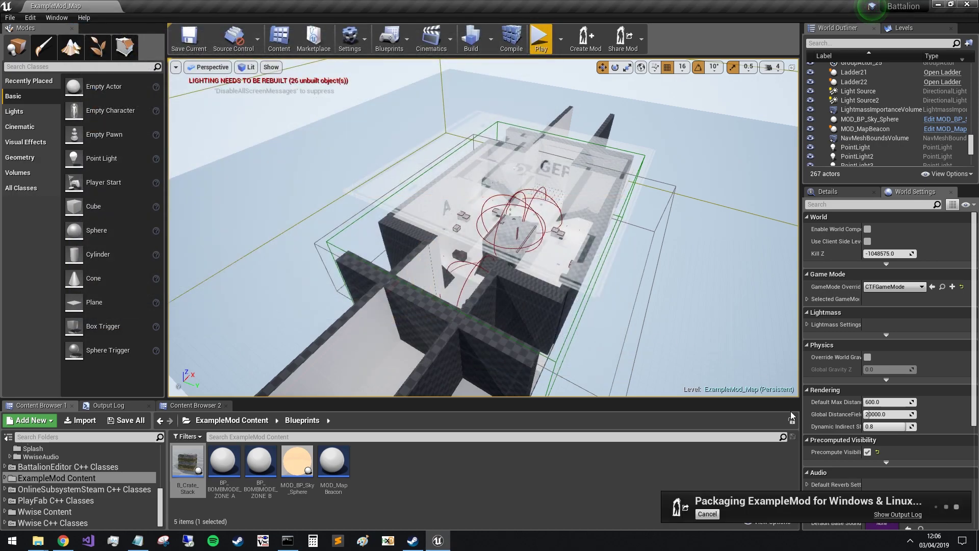
Step: Watch the Output Log until BUILD SUCCESSFUL appears, then restore the viewport size
{"action": "left_click", "coordinate": [877, 515]}
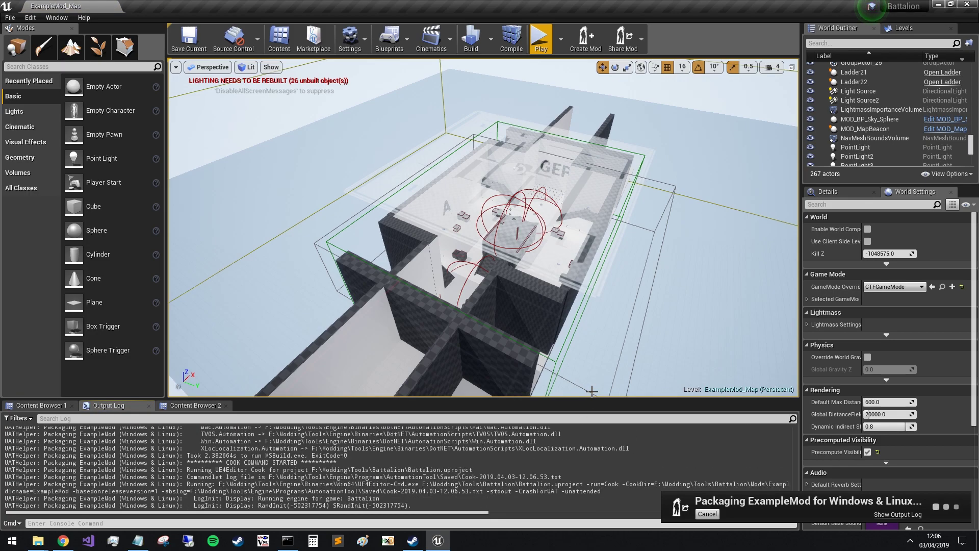
{"action": "left_click_drag", "start_coordinate": [592, 399], "coordinate": [581, 242]}
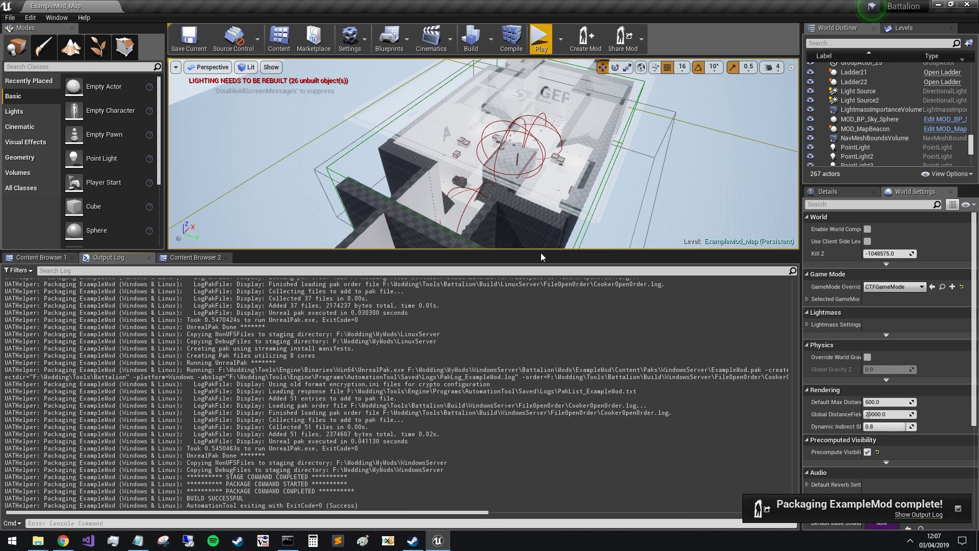
{"action": "left_click_drag", "start_coordinate": [530, 254], "coordinate": [531, 365]}
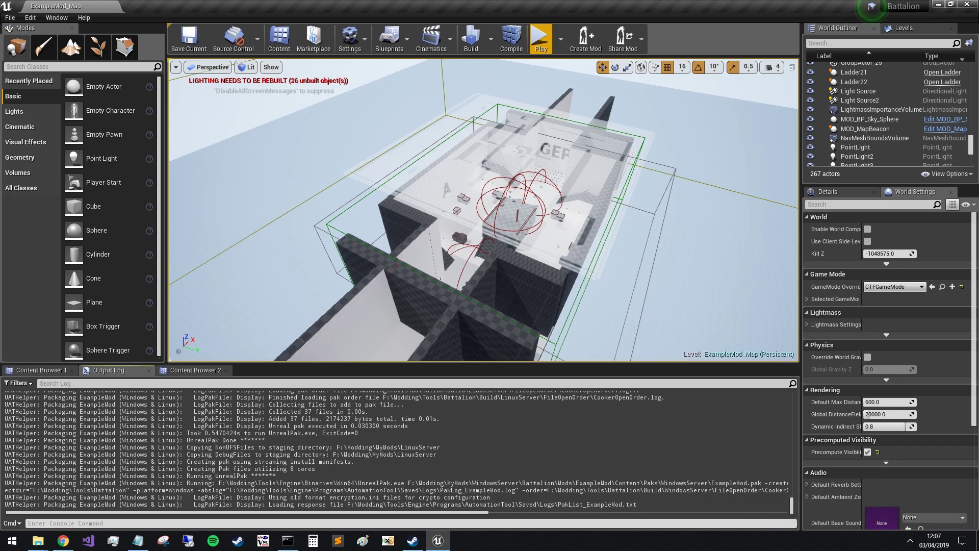
Step: Extract ExampleMod.bmod in MyMods into its own ExampleMod folder with 7-Zip and open it
{"action": "key", "text": "alt+Tab"}
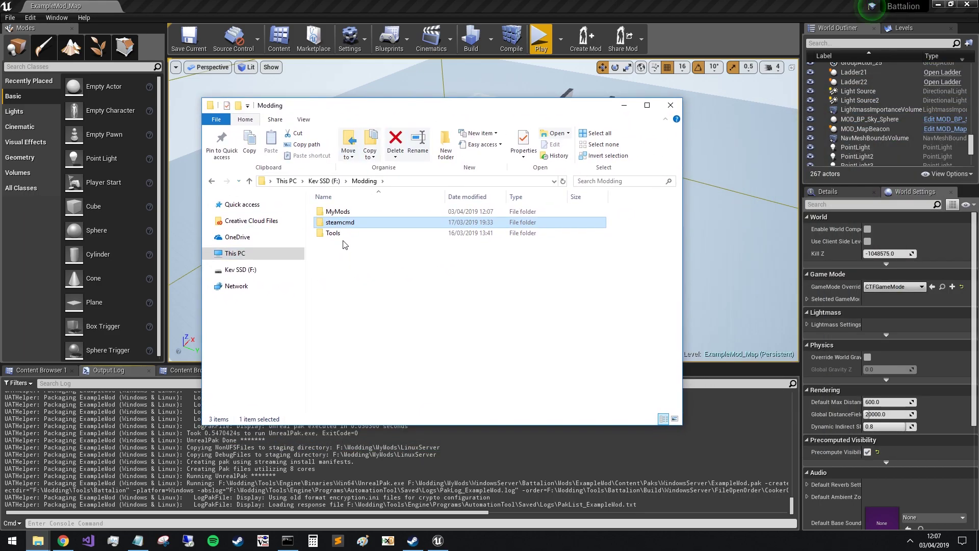
{"action": "double_click", "coordinate": [348, 212]}
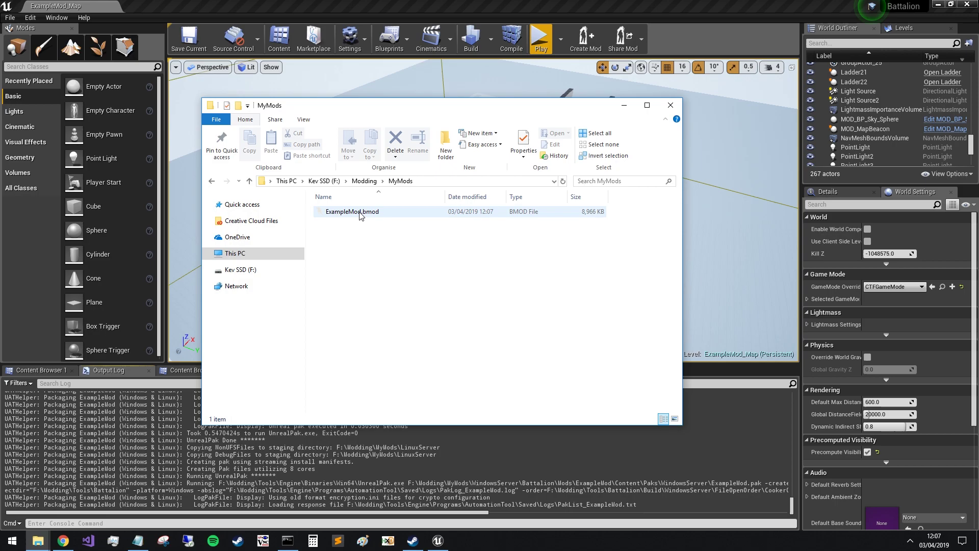
{"action": "left_click", "coordinate": [390, 210]}
{"action": "right_click", "coordinate": [386, 213]}
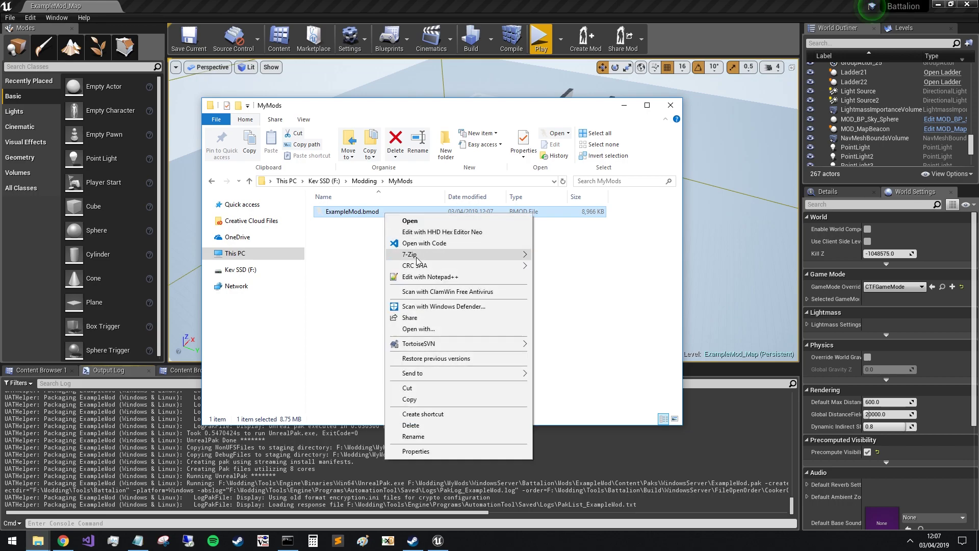
{"action": "mouse_move", "coordinate": [417, 261]}
{"action": "left_click", "coordinate": [613, 299]}
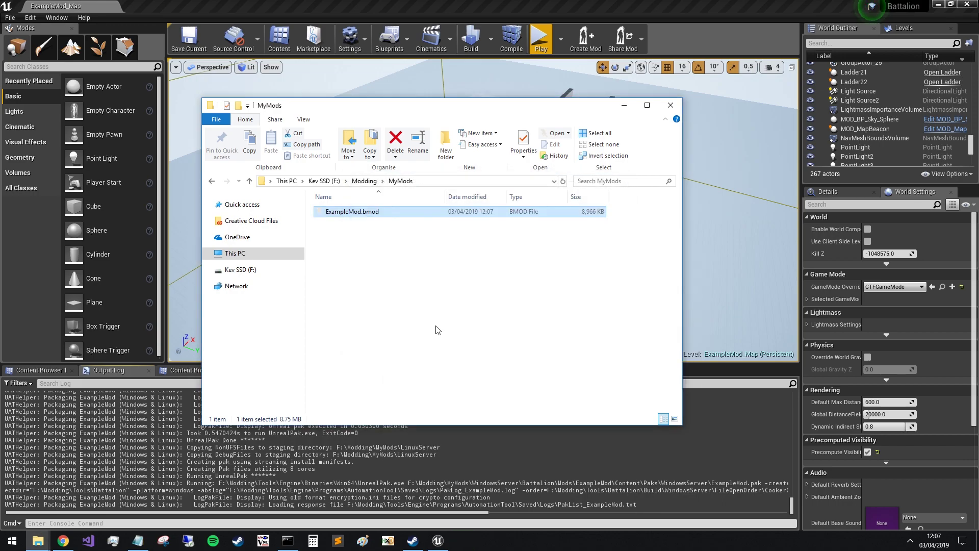
{"action": "key", "text": "Up"}
{"action": "key", "text": "Return"}
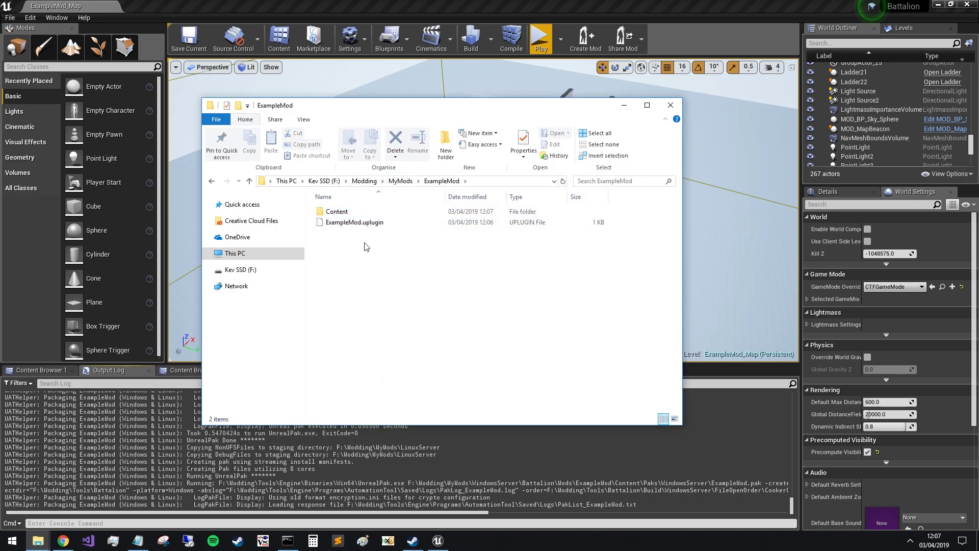
Step: Check the LinuxServer, WindowsNoEditor and WindowsServer folders in Content > Paks, then return to MyMods
{"action": "double_click", "coordinate": [340, 213]}
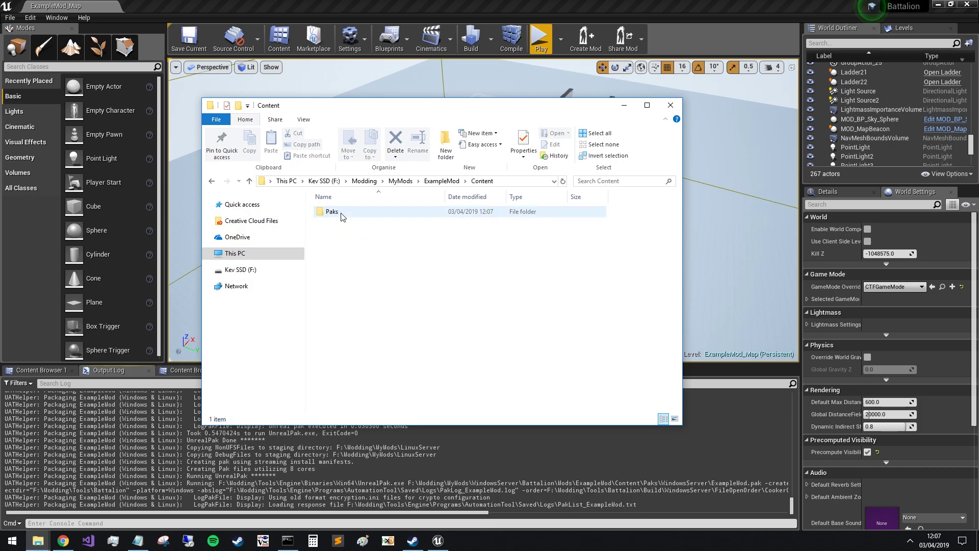
{"action": "double_click", "coordinate": [341, 216]}
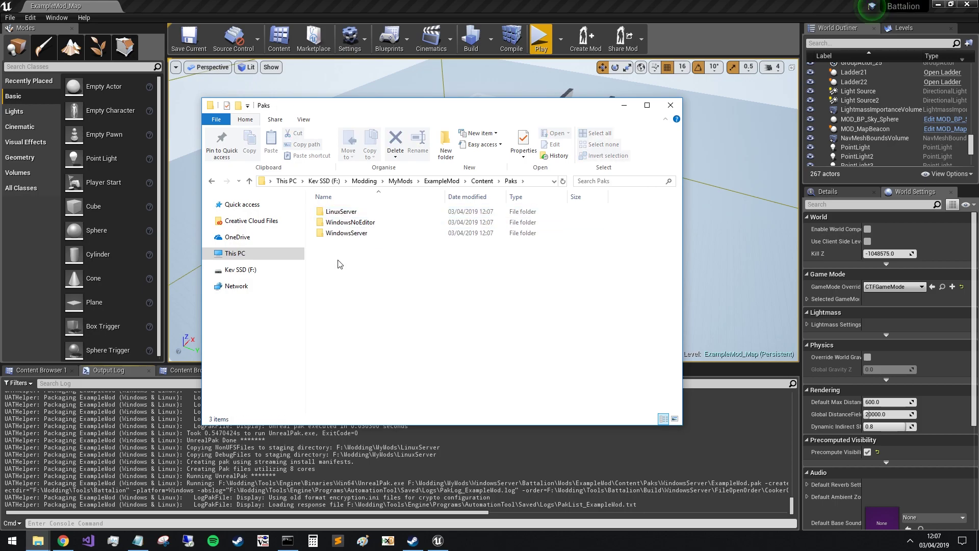
{"action": "left_click", "coordinate": [343, 233]}
{"action": "key", "text": "Up"}
{"action": "key", "text": "Up"}
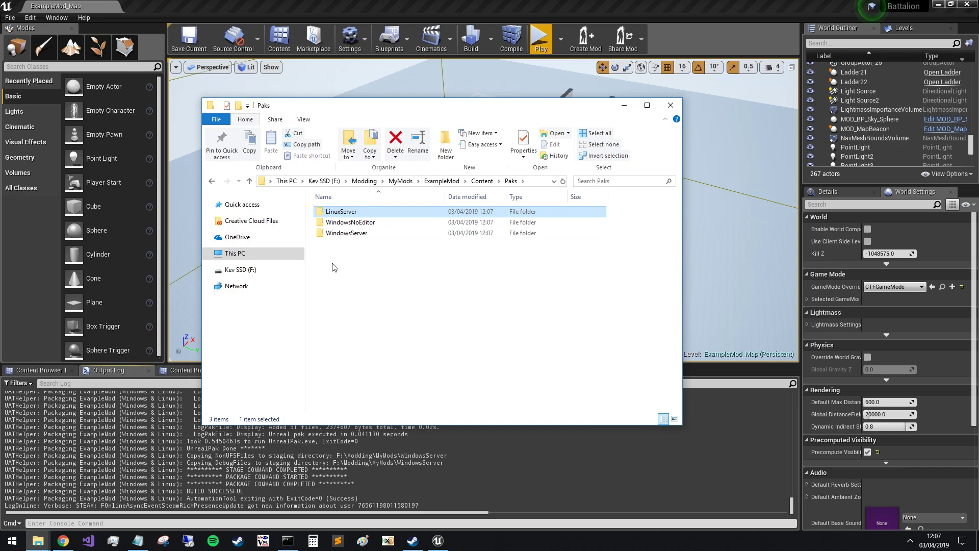
{"action": "left_click", "coordinate": [365, 236], "text": "ctrl"}
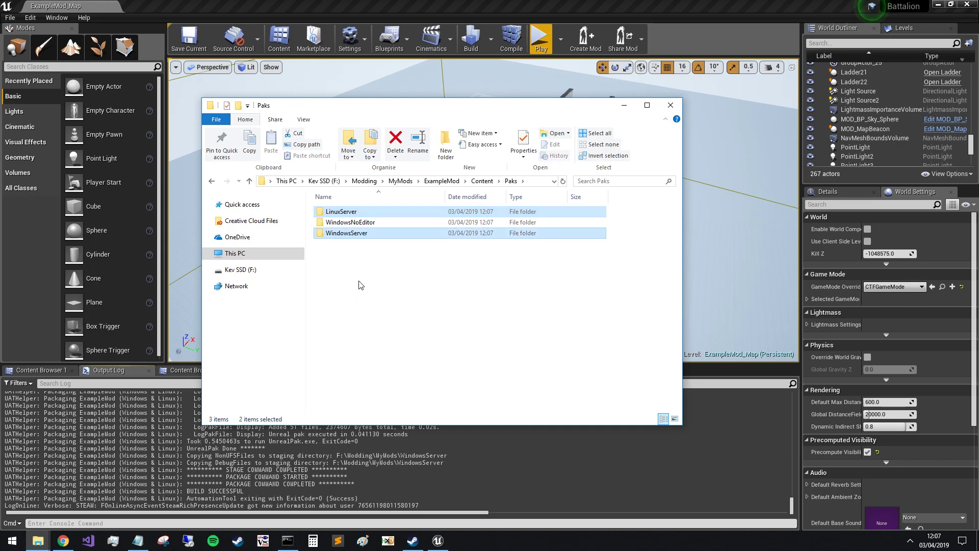
{"action": "mouse_move", "coordinate": [368, 224]}
{"action": "mouse_move", "coordinate": [417, 218]}
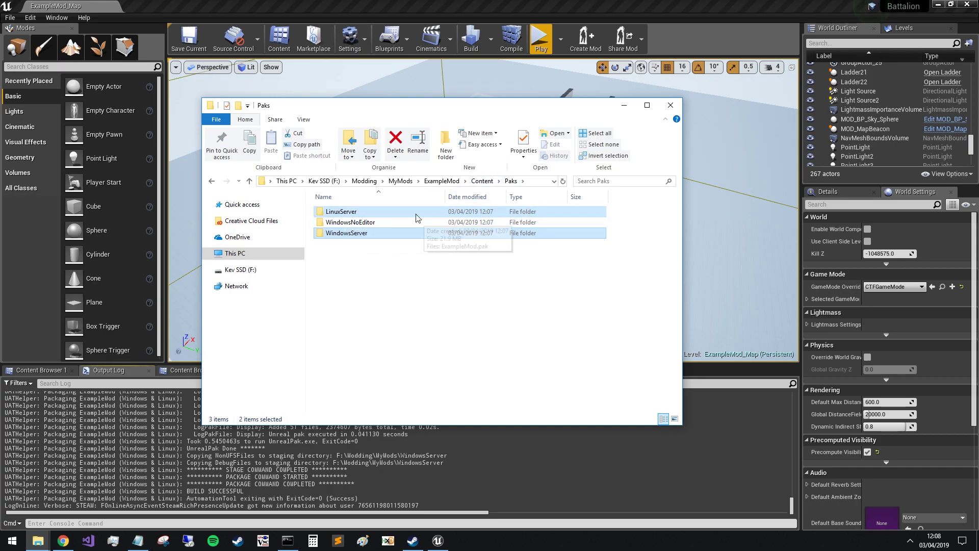
{"action": "left_click", "coordinate": [482, 181]}
{"action": "left_click", "coordinate": [442, 181]}
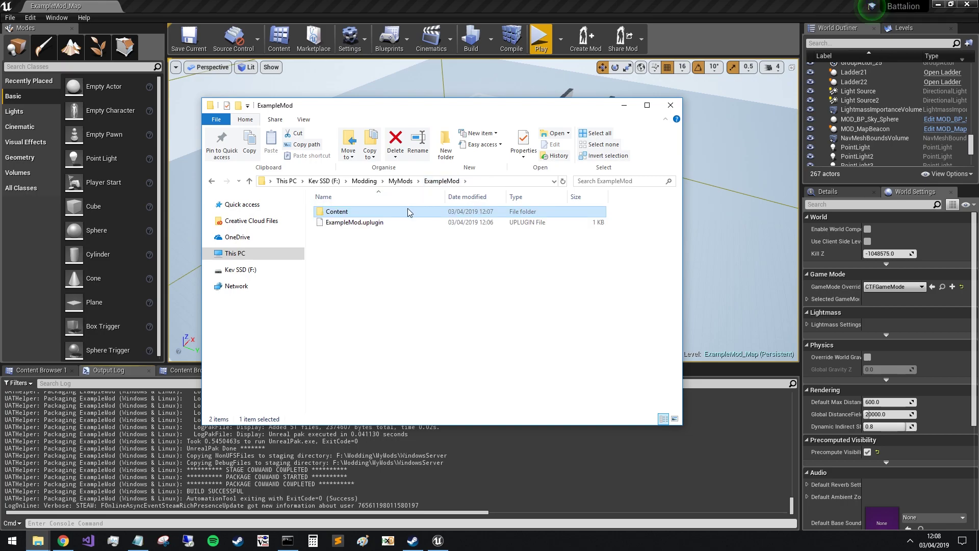
{"action": "left_click", "coordinate": [401, 181]}
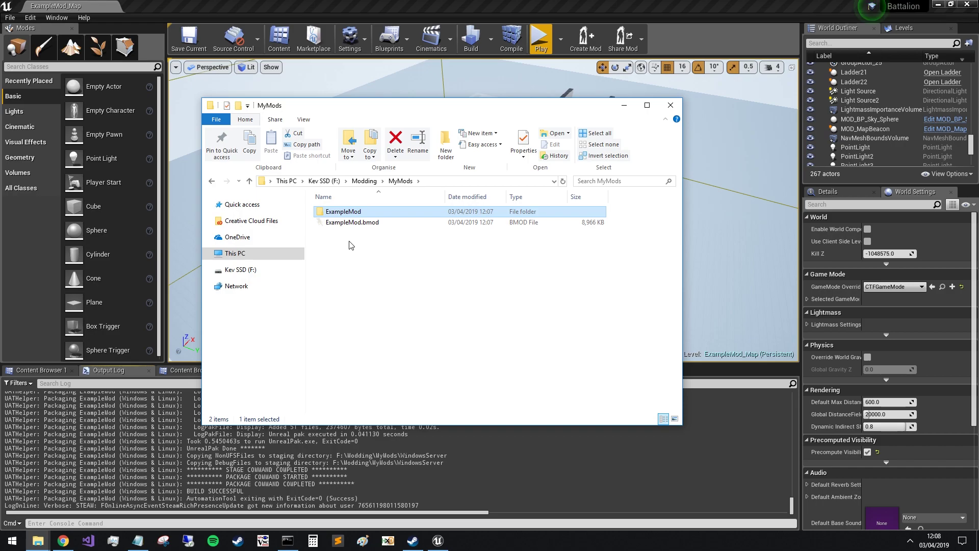
Step: Decline the ExampleMod 1.0 install prompt, close the editor, and move the MyMods window aside
{"action": "double_click", "coordinate": [339, 224]}
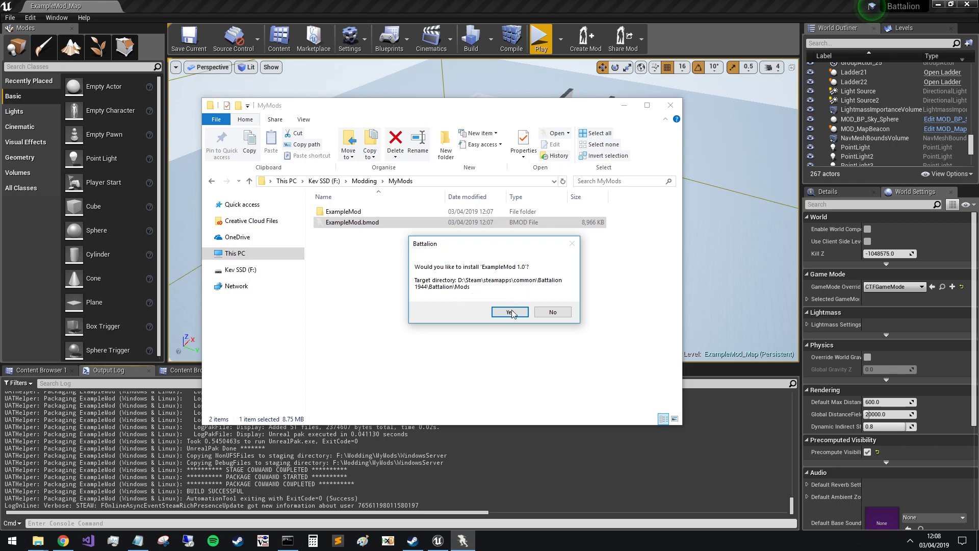
{"action": "left_click", "coordinate": [555, 312]}
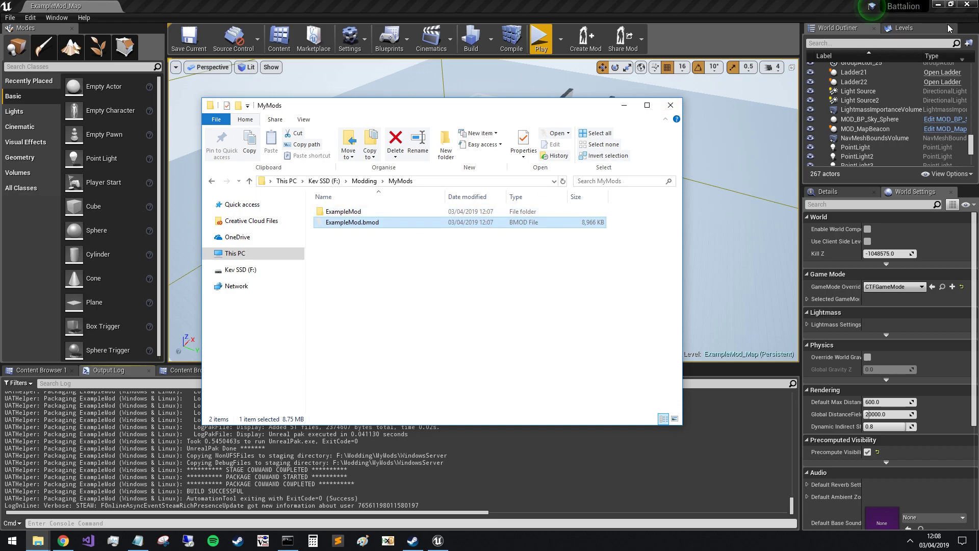
{"action": "left_click", "coordinate": [967, 4]}
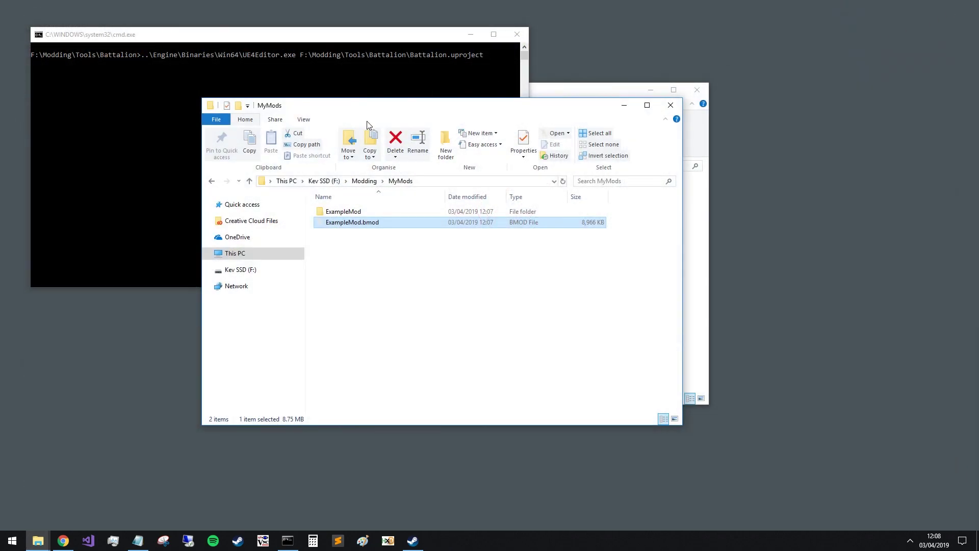
{"action": "left_click_drag", "start_coordinate": [470, 112], "coordinate": [653, 160]}
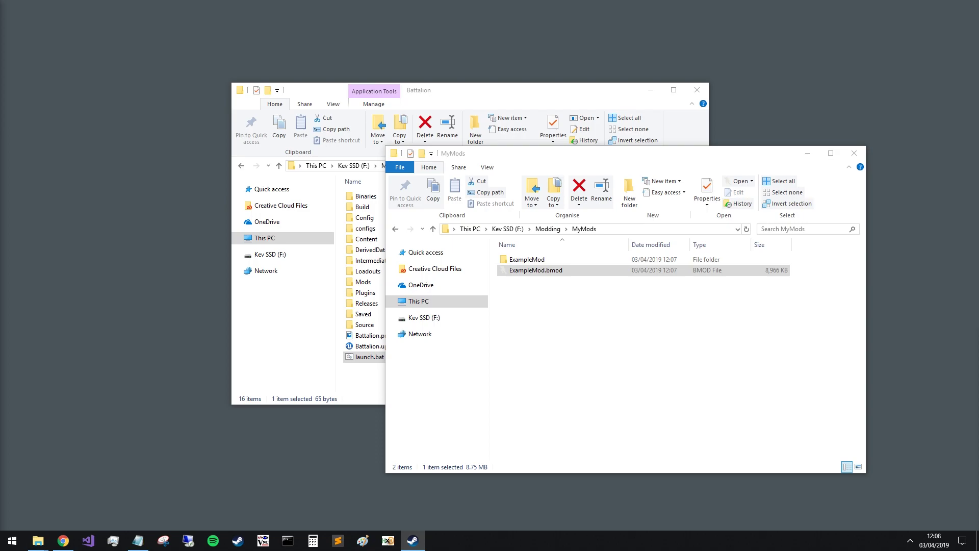
Step: Review the game's Updates and Local Files properties, then close the dialog
{"action": "left_click", "coordinate": [267, 85]}
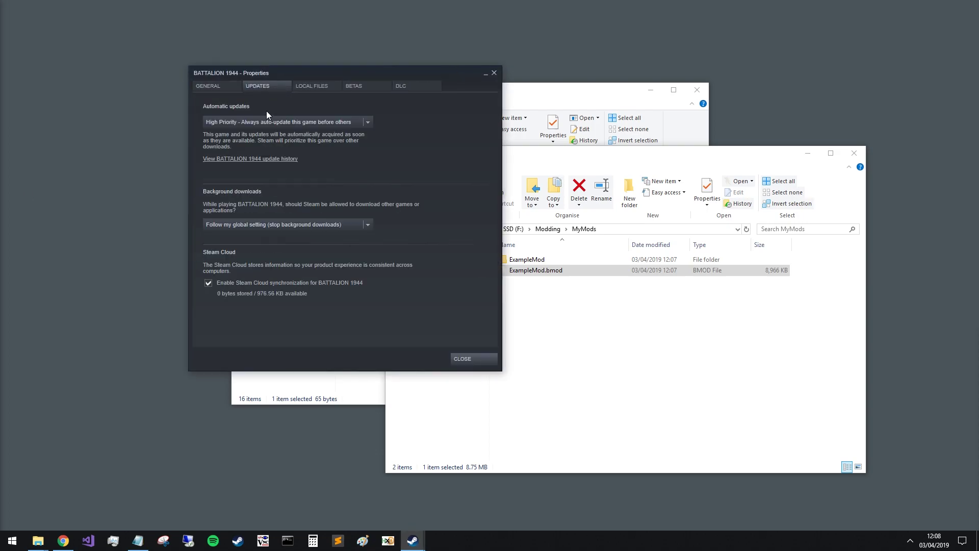
{"action": "left_click", "coordinate": [311, 86]}
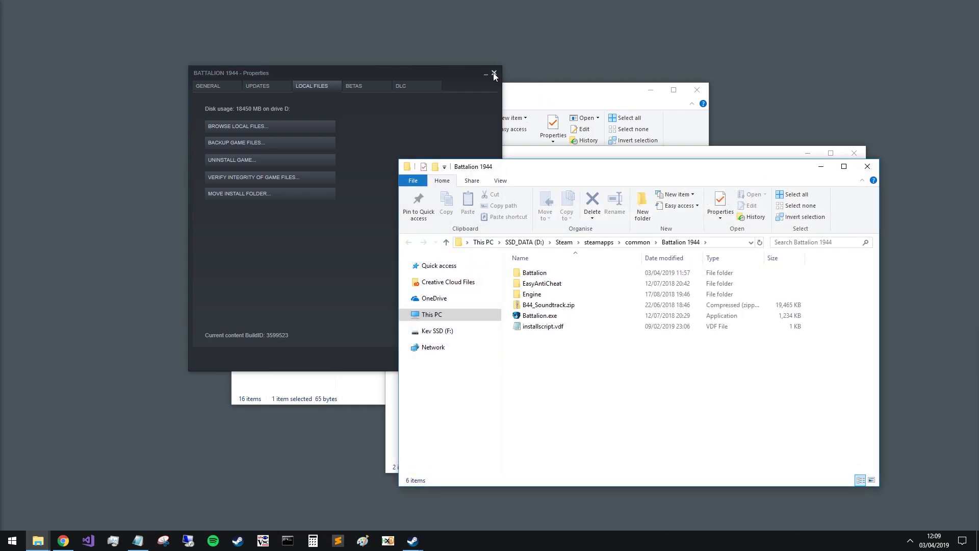
{"action": "left_click", "coordinate": [494, 73]}
{"action": "left_click_drag", "start_coordinate": [466, 172], "coordinate": [314, 104]}
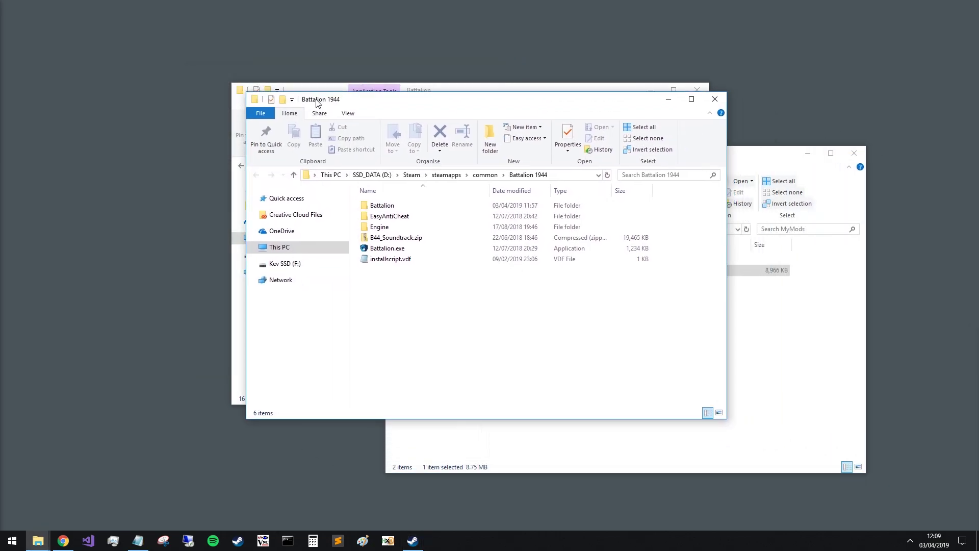
Step: Create a new folder named 'Mods' inside the Battalion game folder
{"action": "double_click", "coordinate": [429, 205]}
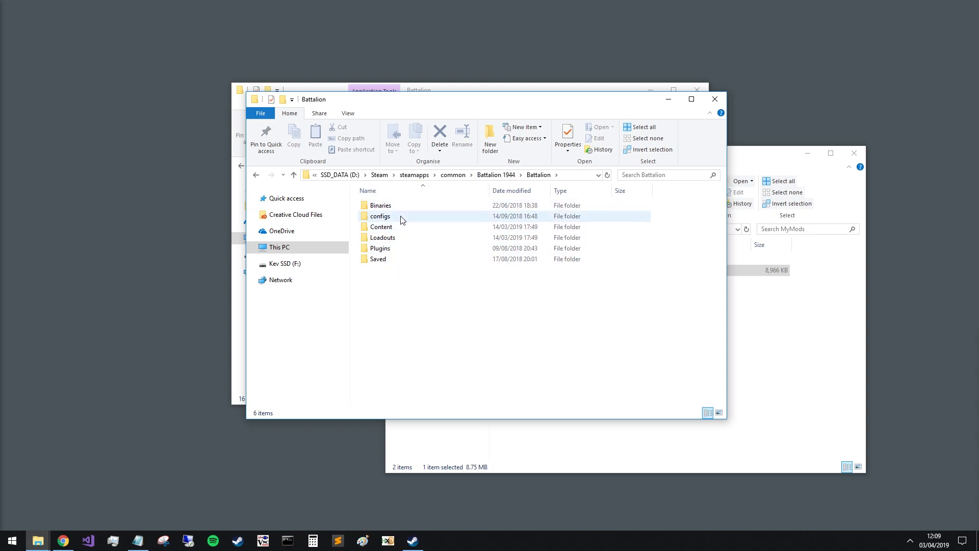
{"action": "right_click", "coordinate": [433, 327]}
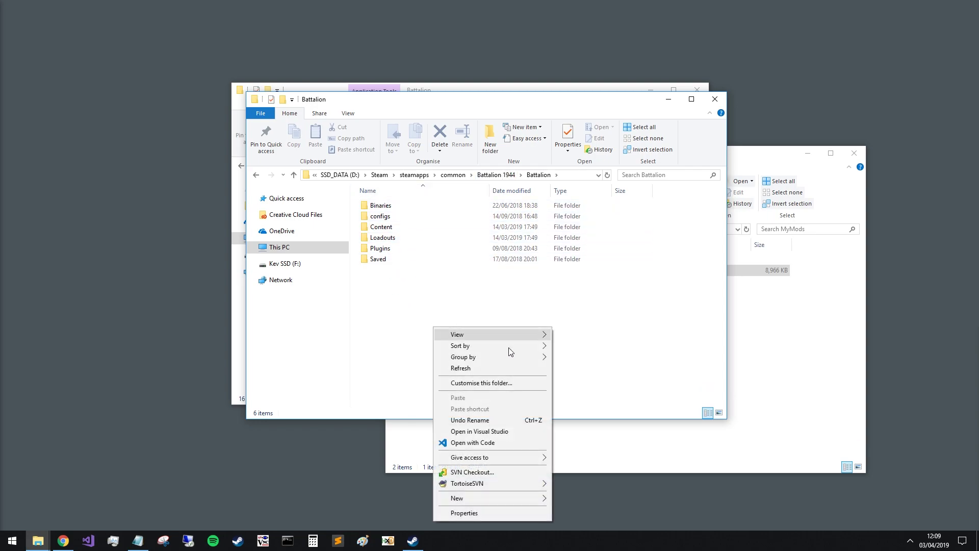
{"action": "mouse_move", "coordinate": [511, 498]}
{"action": "left_click", "coordinate": [626, 387]}
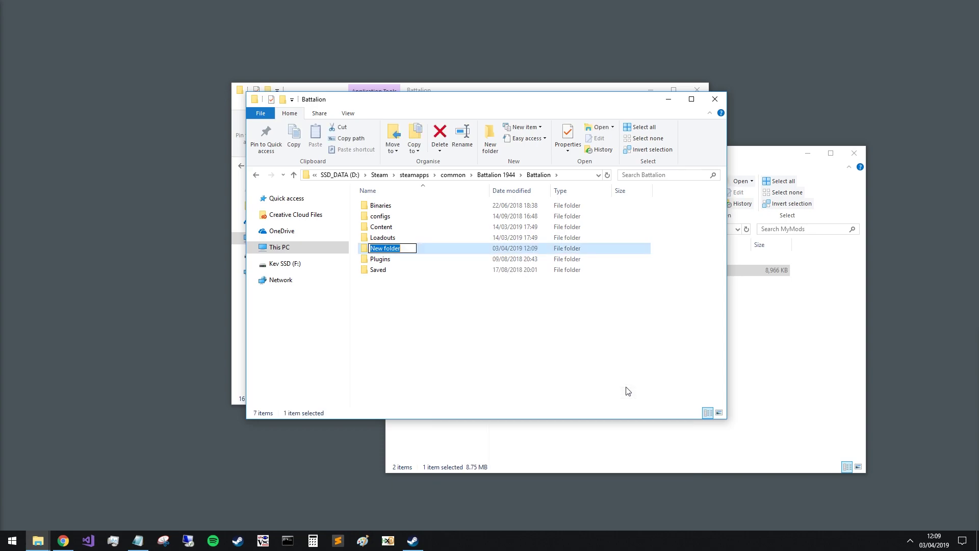
{"action": "type", "text": "Mods"}
{"action": "key", "text": "Return"}
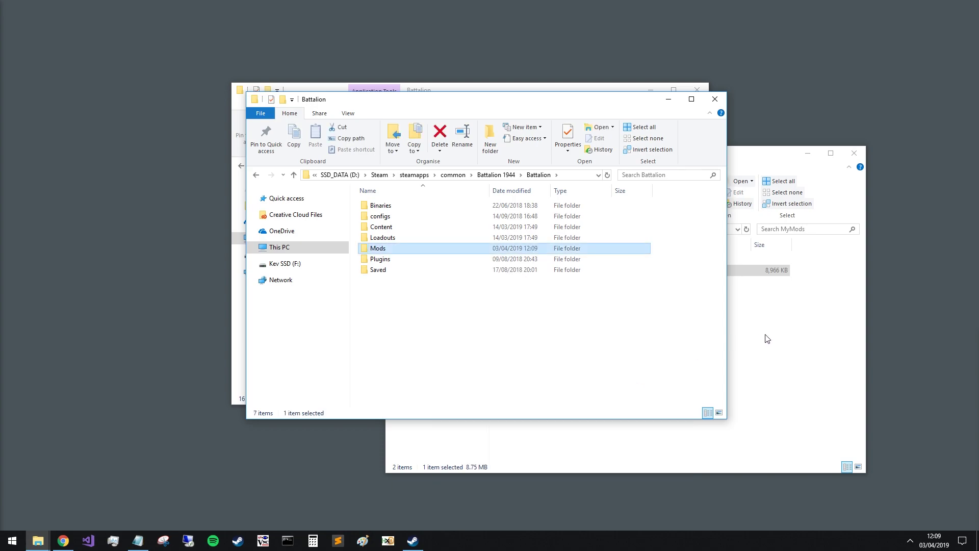
Step: Copy the ExampleMod folder into the game's Mods folder, then close both Explorer windows
{"action": "left_click", "coordinate": [773, 334]}
{"action": "left_click", "coordinate": [552, 260]}
{"action": "right_click", "coordinate": [555, 260]}
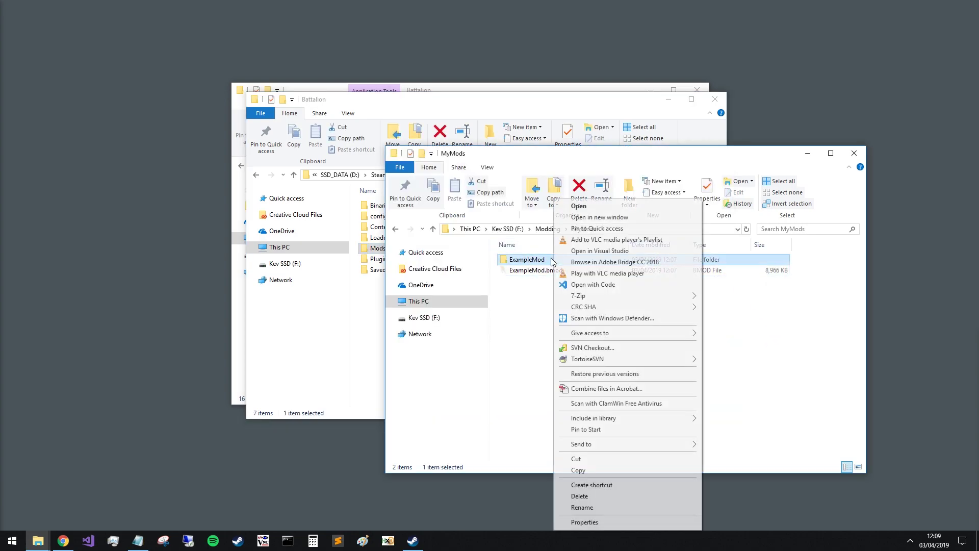
{"action": "left_click", "coordinate": [594, 470]}
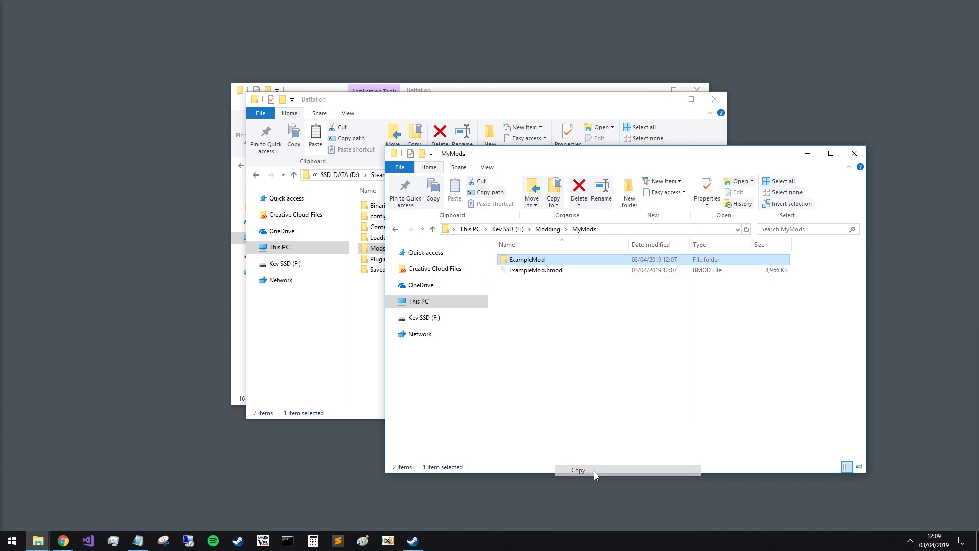
{"action": "double_click", "coordinate": [377, 248]}
{"action": "right_click", "coordinate": [449, 236]}
{"action": "left_click", "coordinate": [520, 306]}
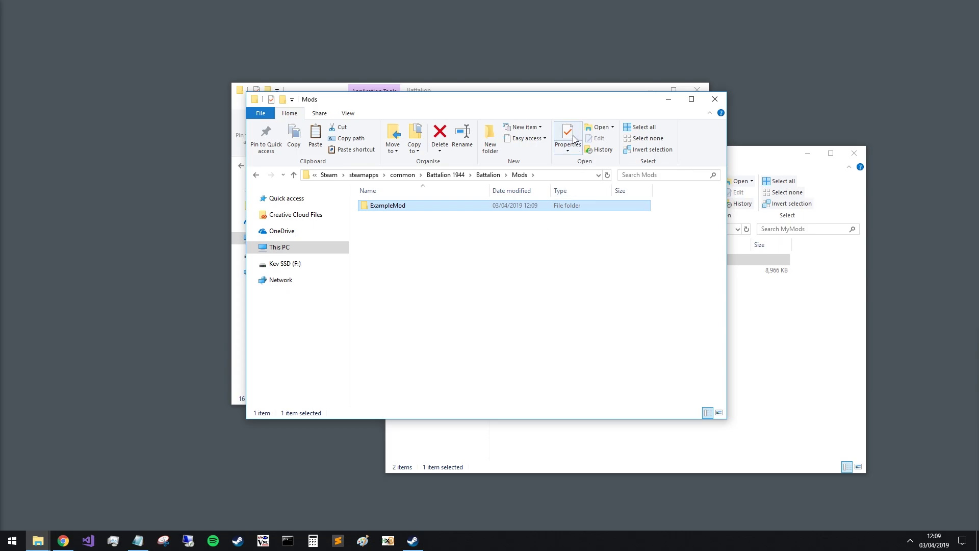
{"action": "left_click", "coordinate": [715, 98]}
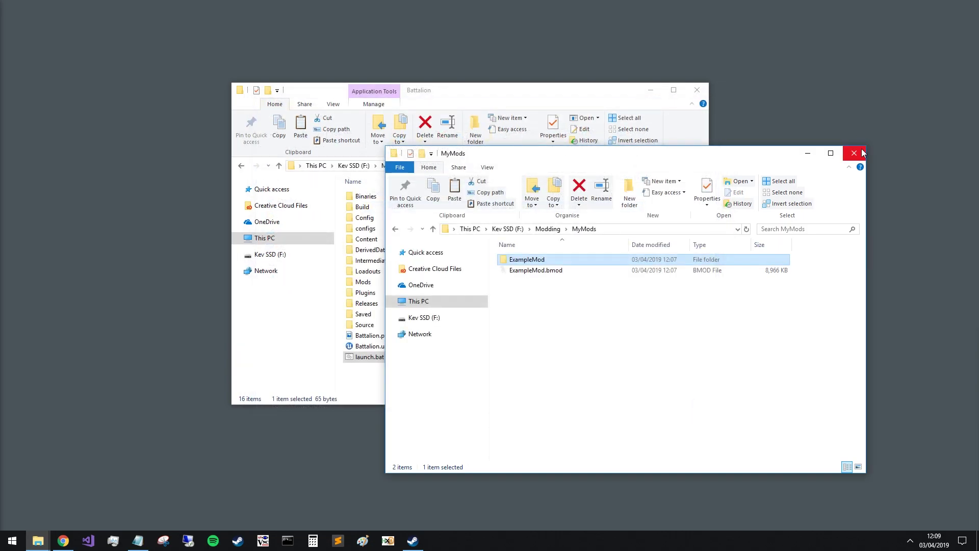
{"action": "left_click_drag", "start_coordinate": [706, 156], "coordinate": [757, 157]}
{"action": "left_click", "coordinate": [906, 153]}
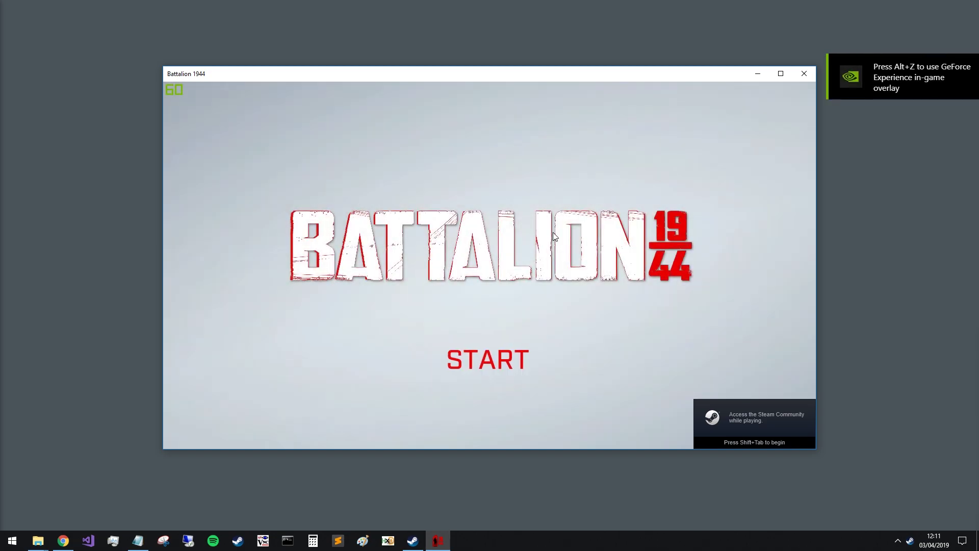
Step: Set the Master Volume to 0 in the game's Sound settings
{"action": "left_click", "coordinate": [490, 360]}
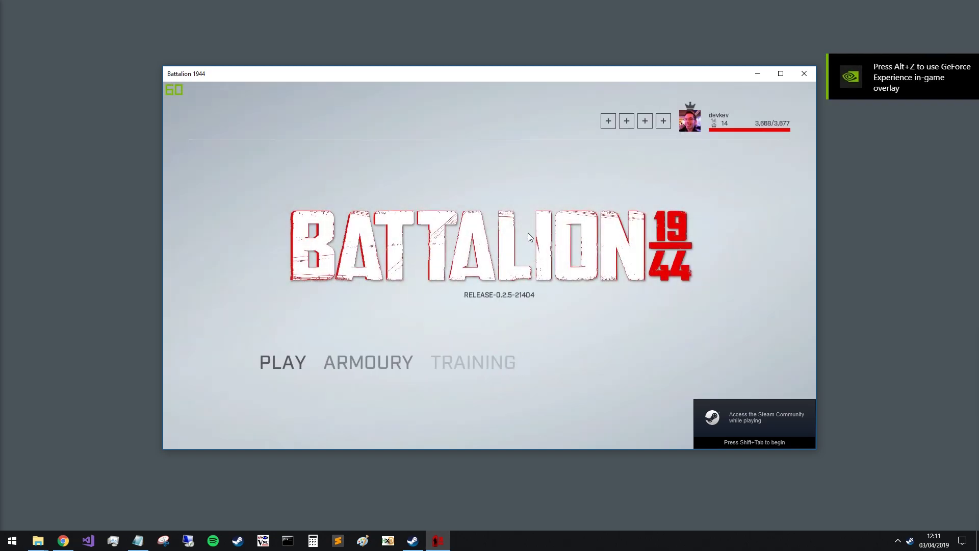
{"action": "left_click", "coordinate": [678, 365]}
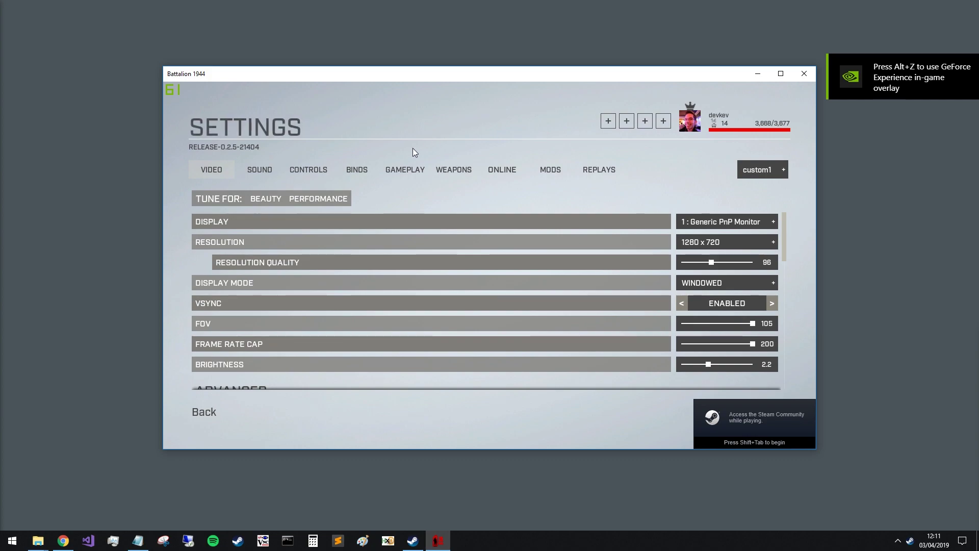
{"action": "left_click", "coordinate": [265, 170]}
{"action": "left_click", "coordinate": [681, 201]}
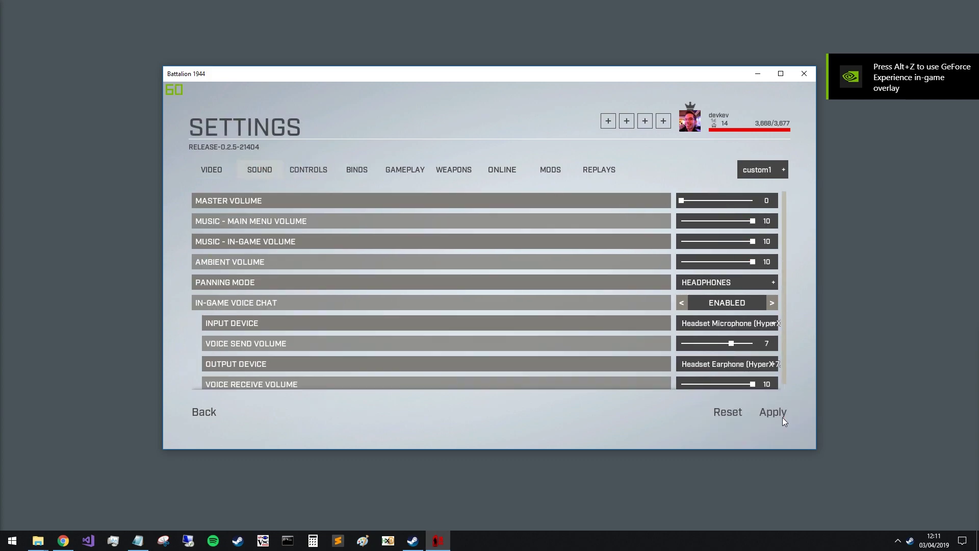
{"action": "left_click", "coordinate": [194, 417]}
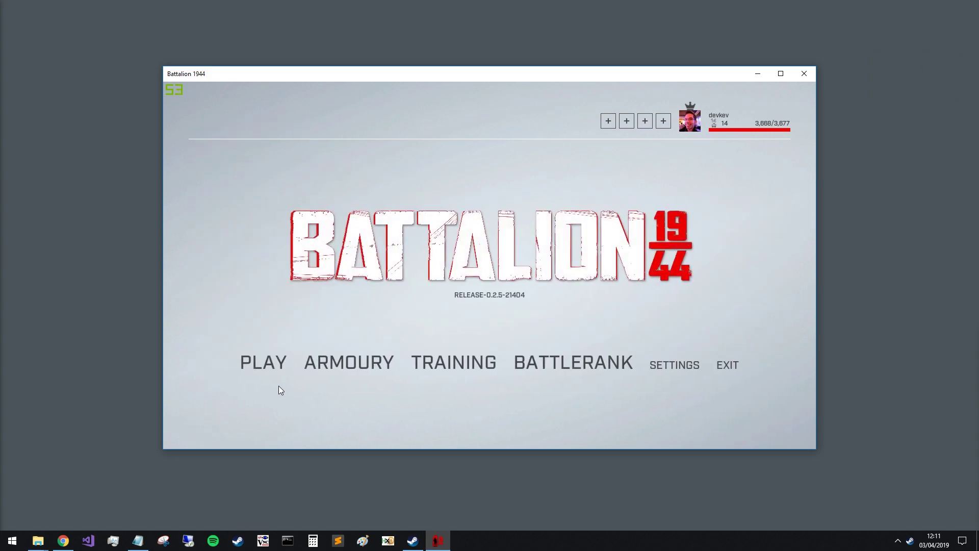
Step: Create a LAN server from the Server Browser with ExampleMod_Map as the map
{"action": "left_click", "coordinate": [272, 362]}
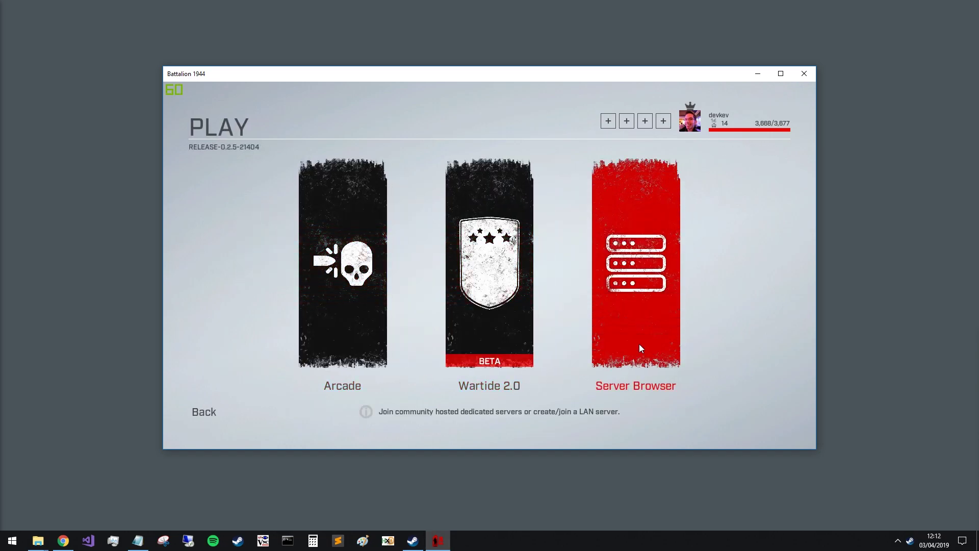
{"action": "left_click", "coordinate": [641, 347]}
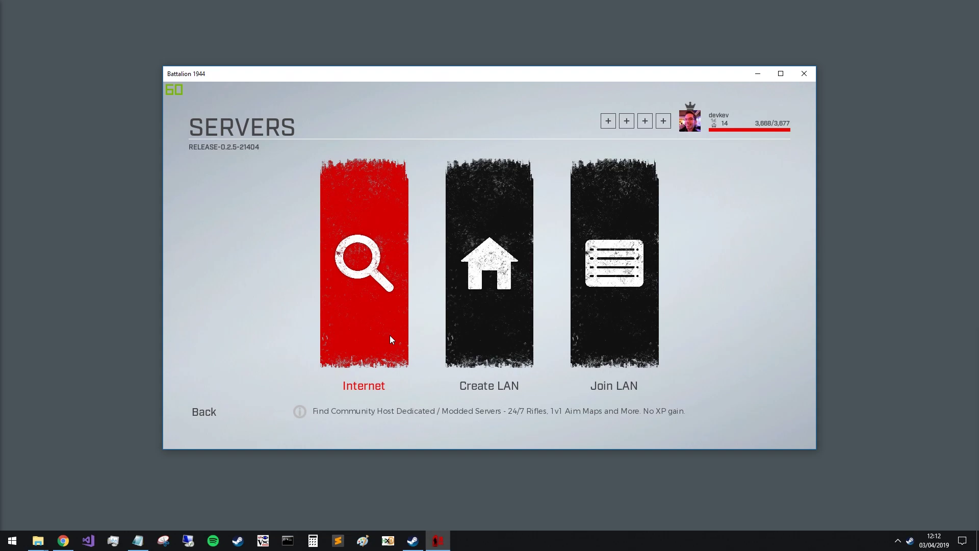
{"action": "left_click", "coordinate": [477, 318]}
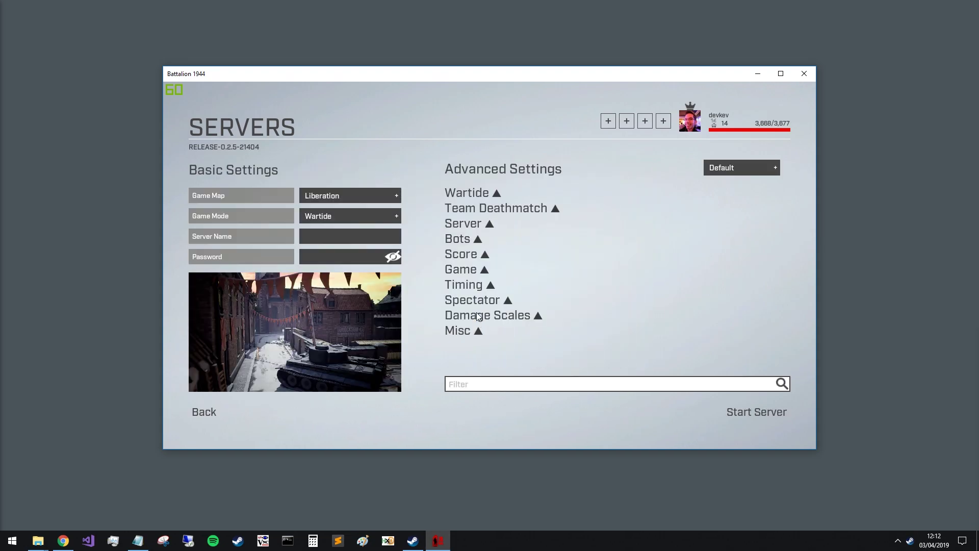
{"action": "left_click", "coordinate": [371, 194]}
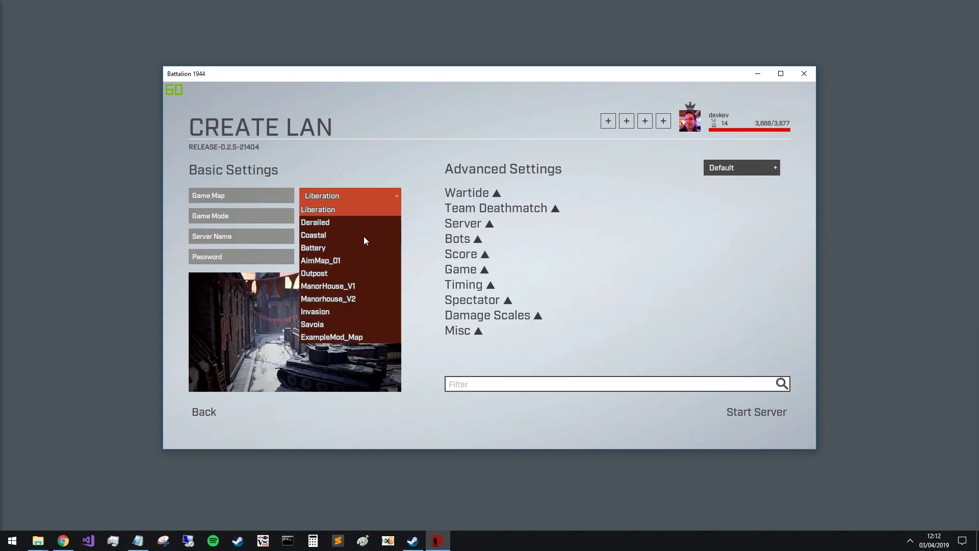
{"action": "left_click", "coordinate": [332, 337]}
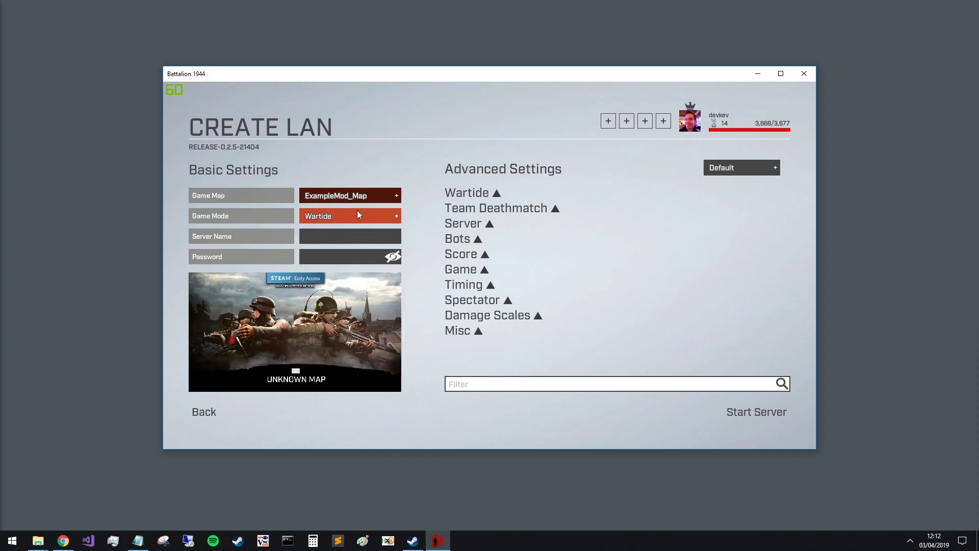
{"action": "left_click", "coordinate": [762, 415]}
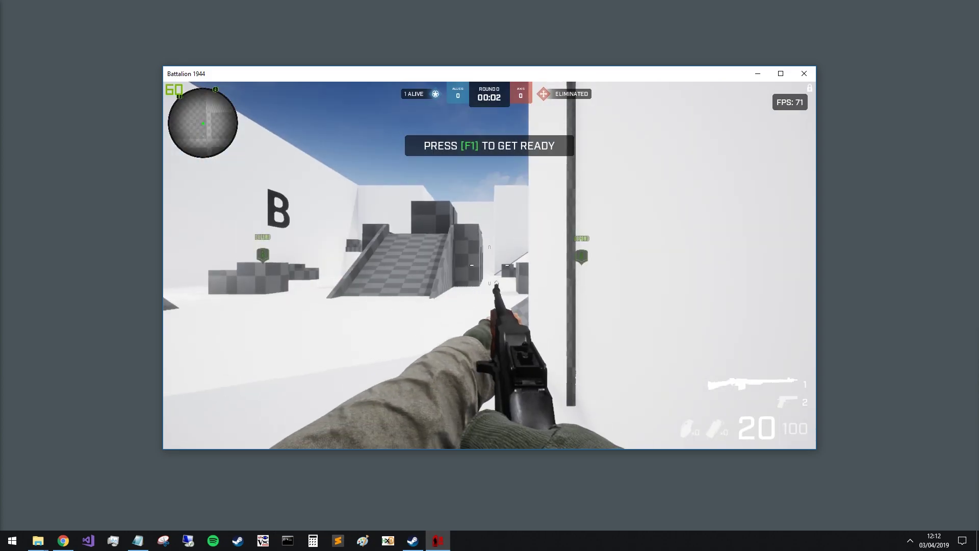
Step: Walk between sites A and B with the pistol, then disconnect to the main menu from the console
{"action": "key", "text": "2"}
{"action": "key", "text": "w"}
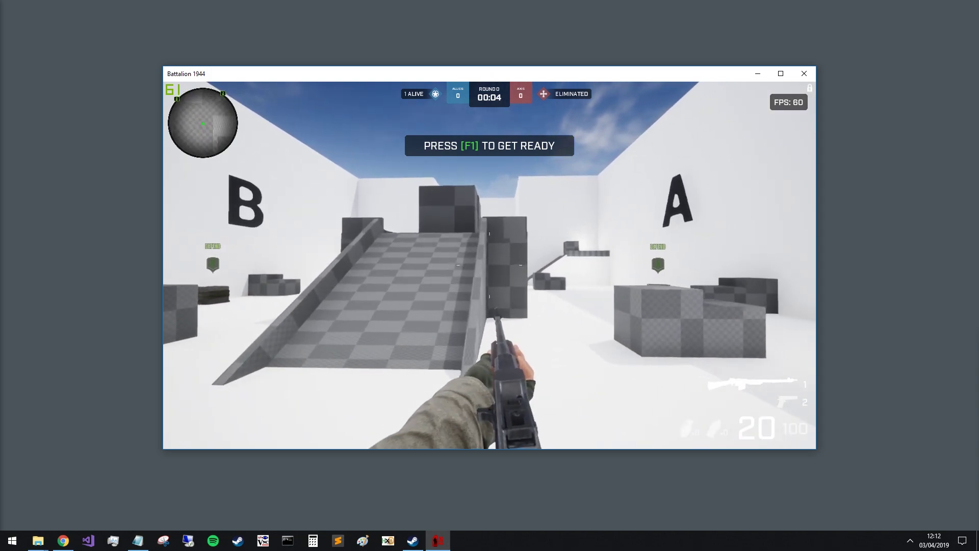
{"action": "key", "text": "d"}
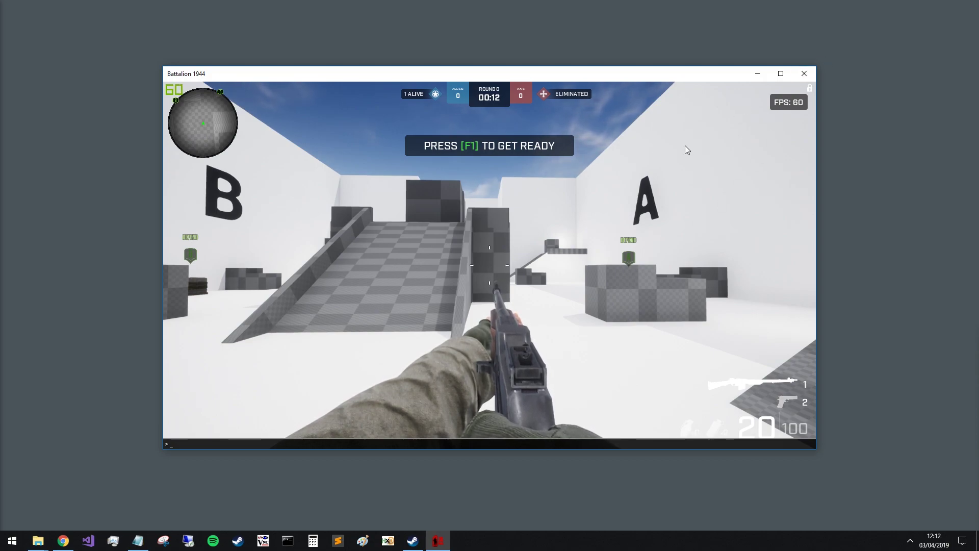
{"action": "key", "text": "Up"}
{"action": "key", "text": "Return"}
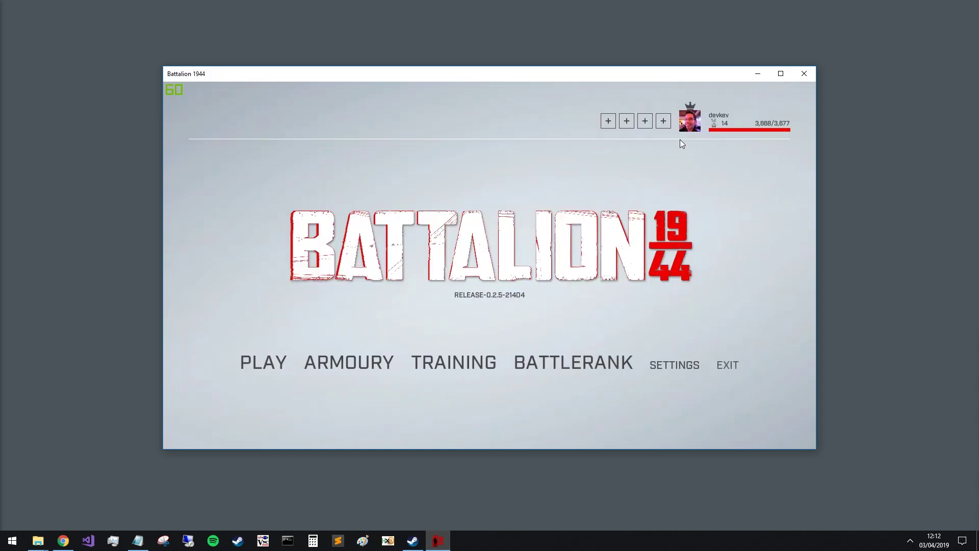
Step: Minimize the game and show the Modding folder with MyMods, steamcmd and Tools in Explorer
{"action": "left_click", "coordinate": [756, 72]}
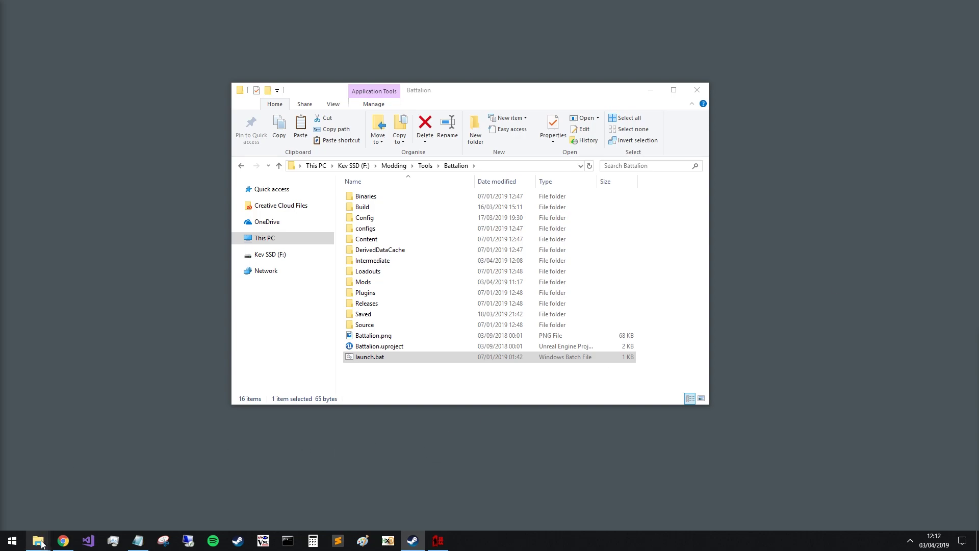
{"action": "mouse_move", "coordinate": [38, 540]}
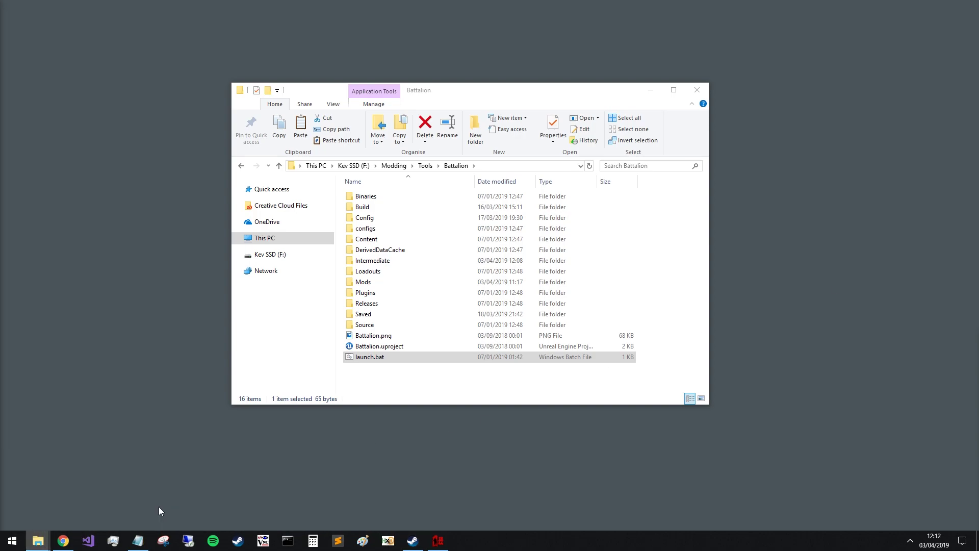
{"action": "key", "text": "alt+Tab"}
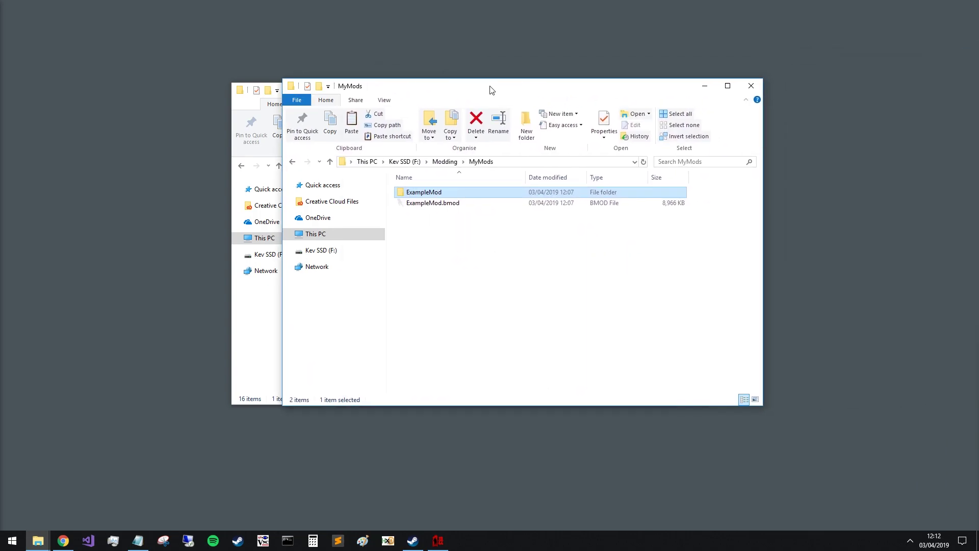
{"action": "left_click", "coordinate": [439, 165]}
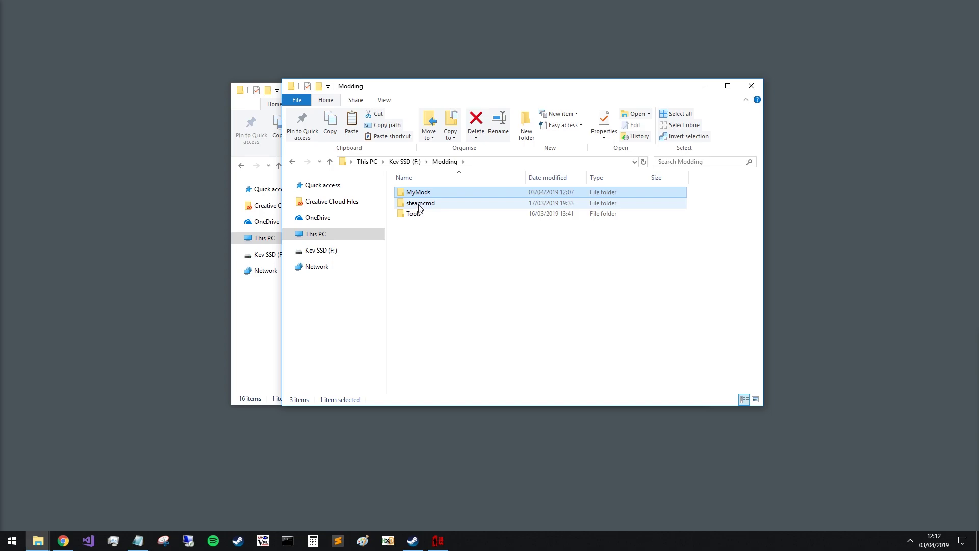
{"action": "left_click", "coordinate": [60, 544]}
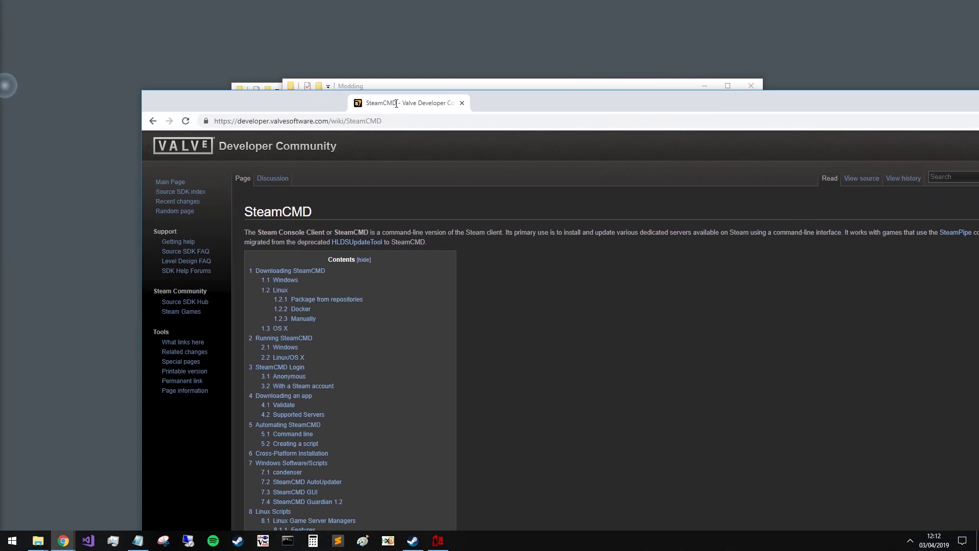
{"action": "double_click", "coordinate": [379, 92]}
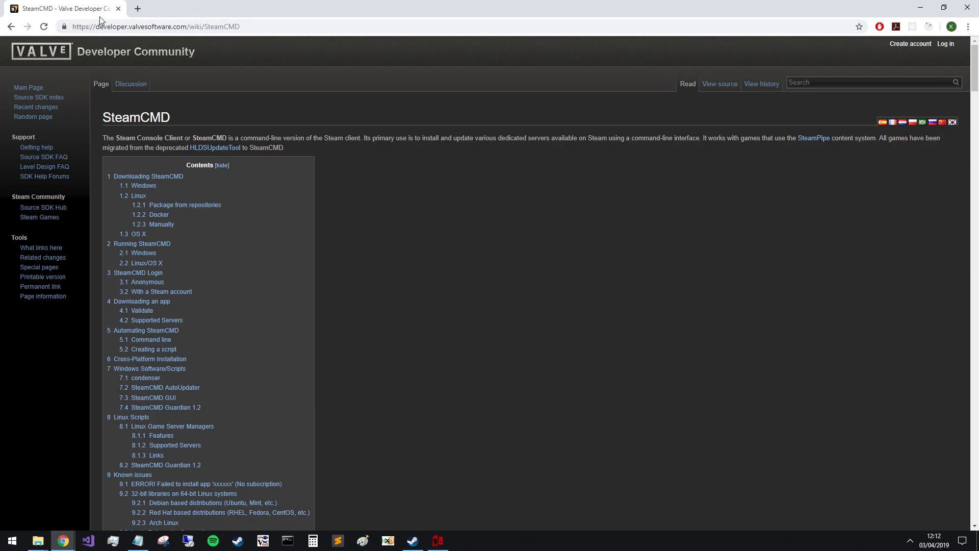
{"action": "scroll", "coordinate": [379, 317], "scroll_direction": "down", "scroll_amount": 2}
{"action": "scroll", "coordinate": [382, 318], "scroll_direction": "up", "scroll_amount": 2}
{"action": "scroll", "coordinate": [385, 324], "scroll_direction": "down", "scroll_amount": 8}
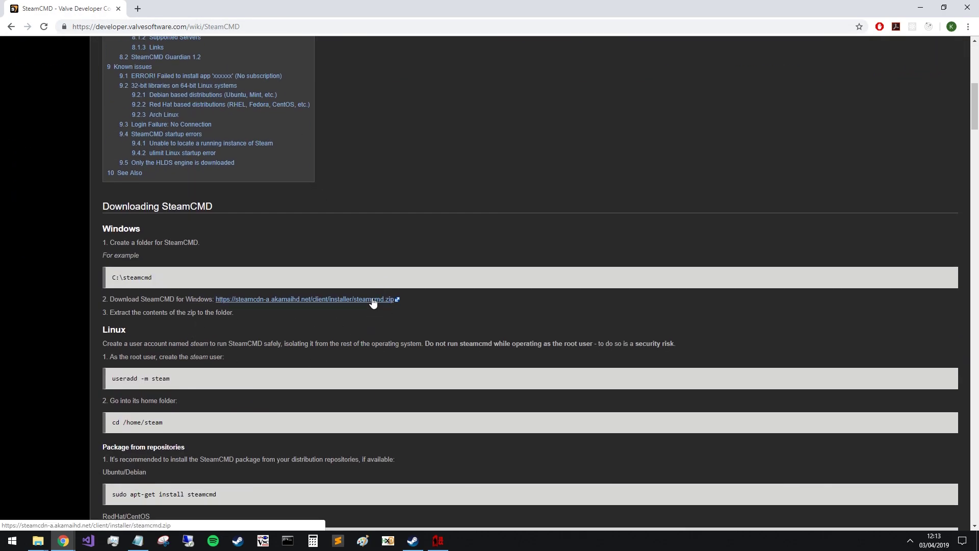
{"action": "scroll", "coordinate": [401, 260], "scroll_direction": "up", "scroll_amount": 7}
{"action": "key", "text": "super+Down"}
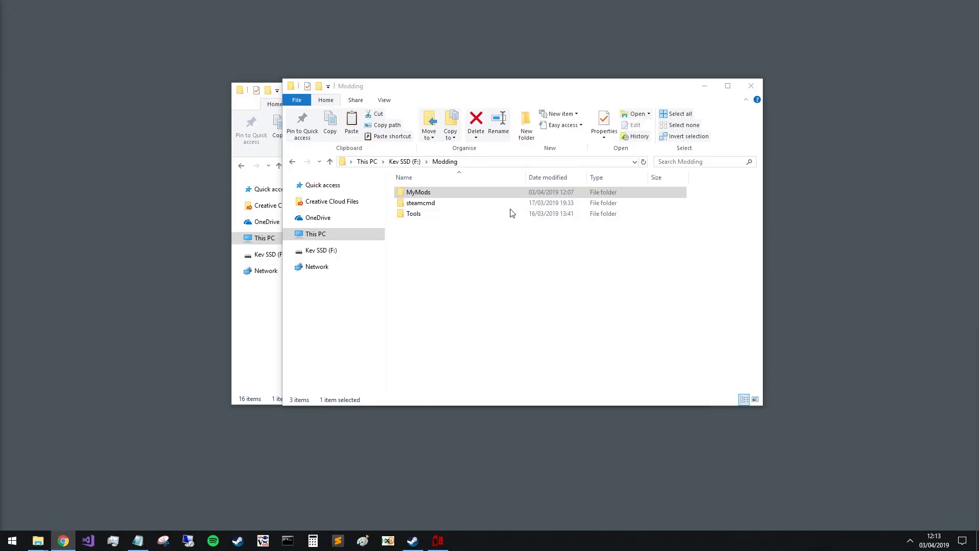
Step: Launch steamcmd.exe from the steamcmd folder and log in anonymously
{"action": "double_click", "coordinate": [449, 203]}
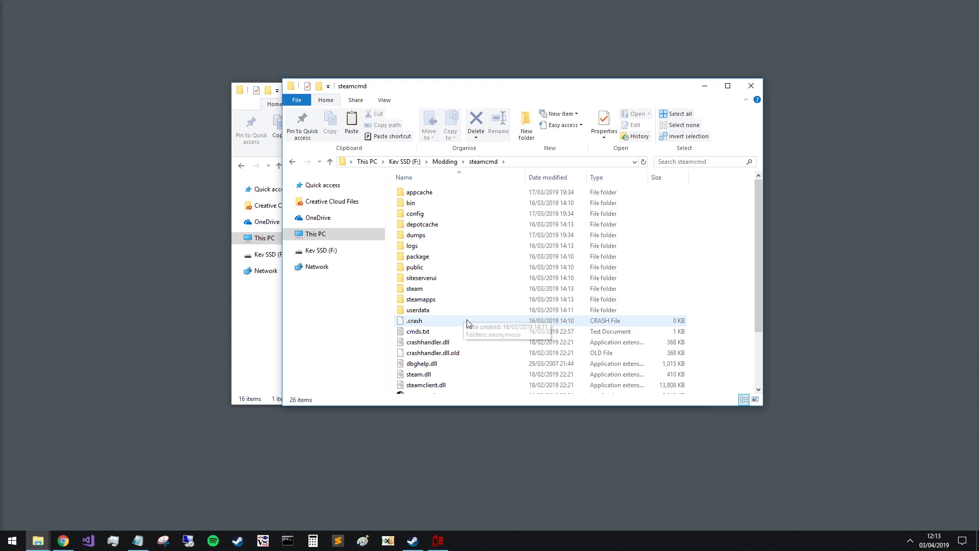
{"action": "scroll", "coordinate": [435, 336], "scroll_direction": "down", "scroll_amount": 3}
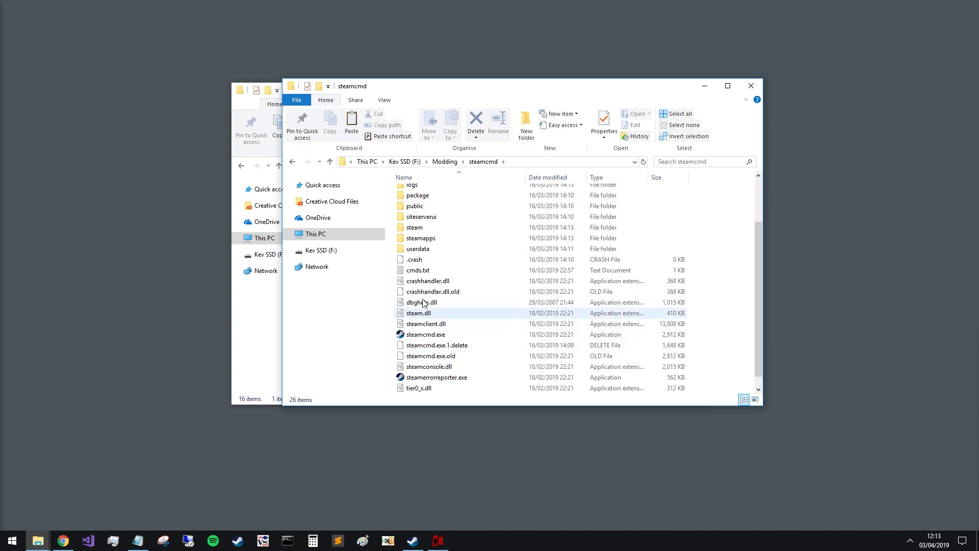
{"action": "double_click", "coordinate": [441, 336]}
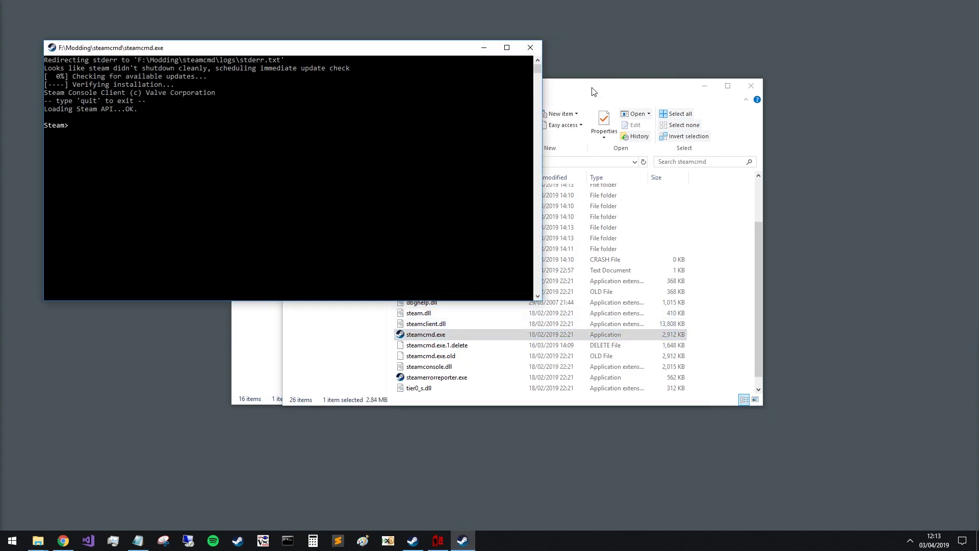
{"action": "left_click", "coordinate": [138, 540]}
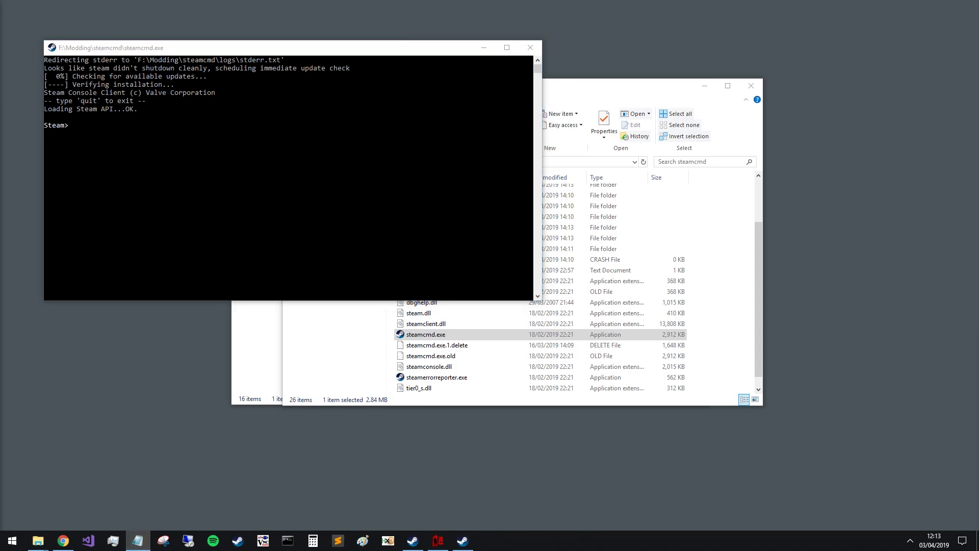
{"action": "left_click", "coordinate": [173, 121]}
{"action": "type", "text": "login anonymous"}
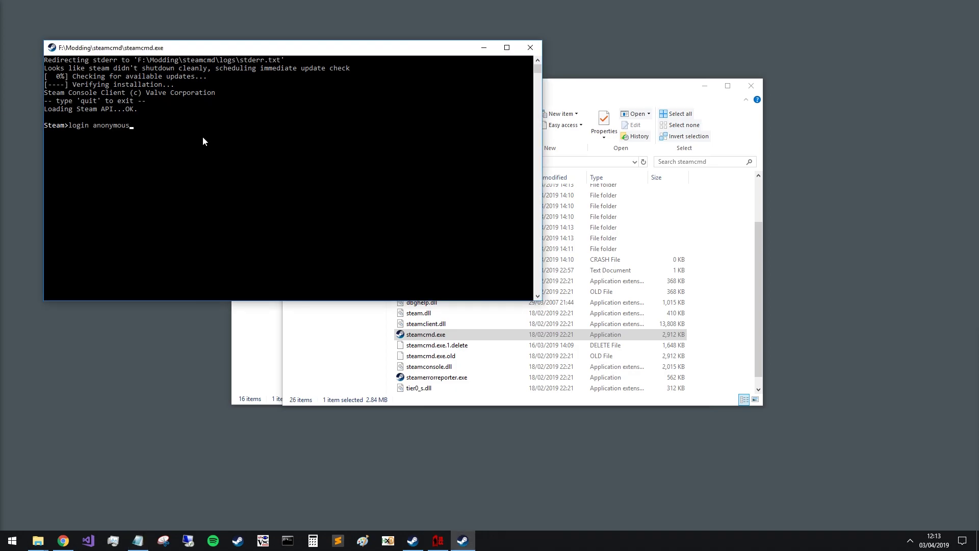
{"action": "key", "text": "Return"}
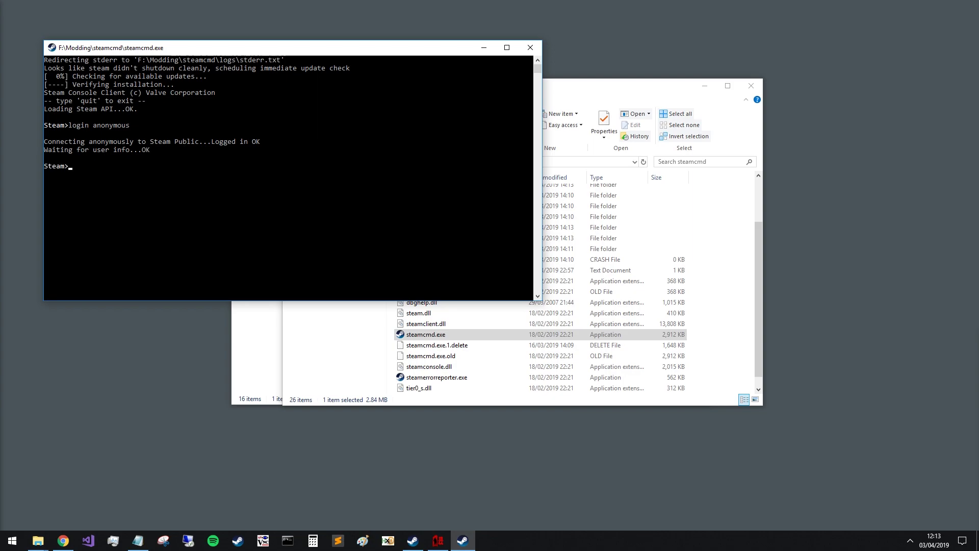
Step: Run app_update 805140, which reports the app is already up to date
{"action": "left_click", "coordinate": [136, 154]}
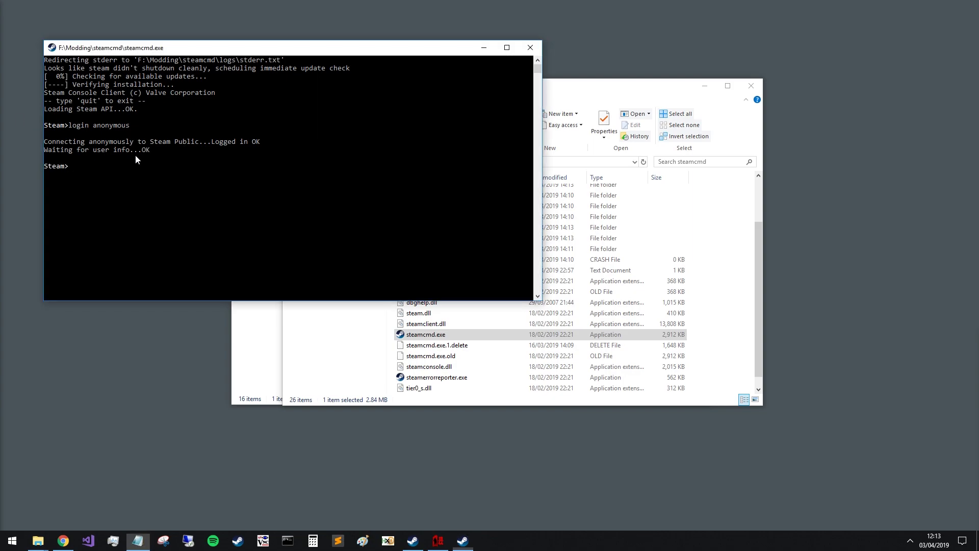
{"action": "type", "text": "app_update 805140"}
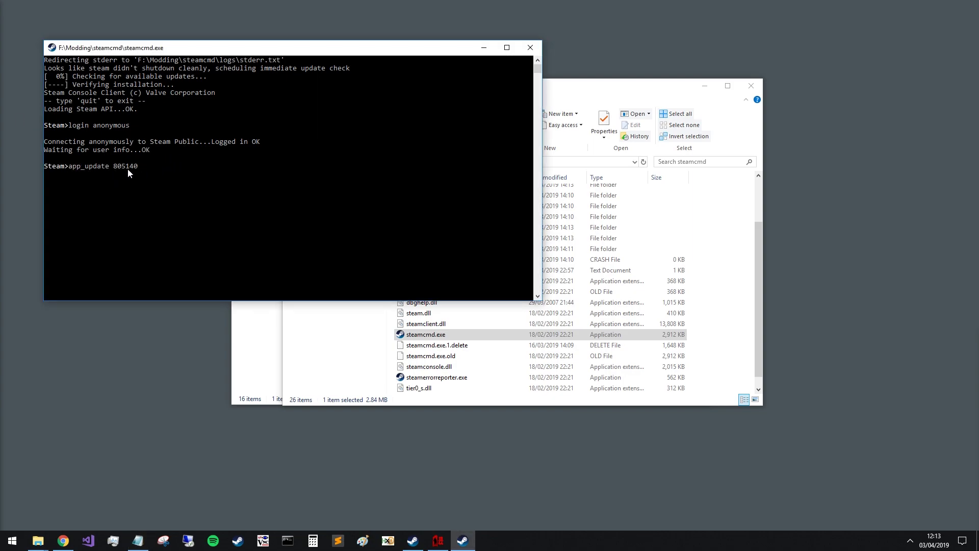
{"action": "key", "text": "Return"}
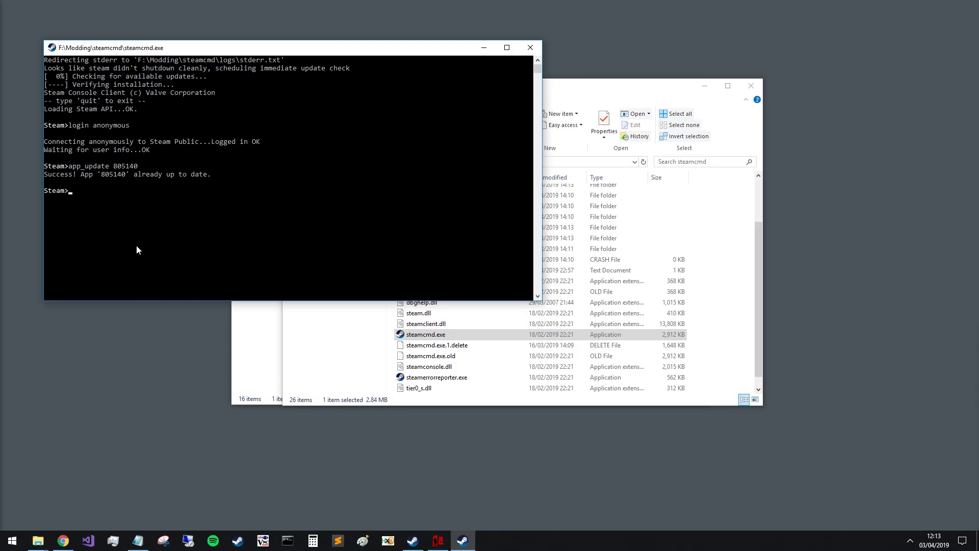
Step: Browse to steamapps\common\Battalion 1944 Dedicated Server\Windows\Battalion
{"action": "left_click", "coordinate": [590, 90]}
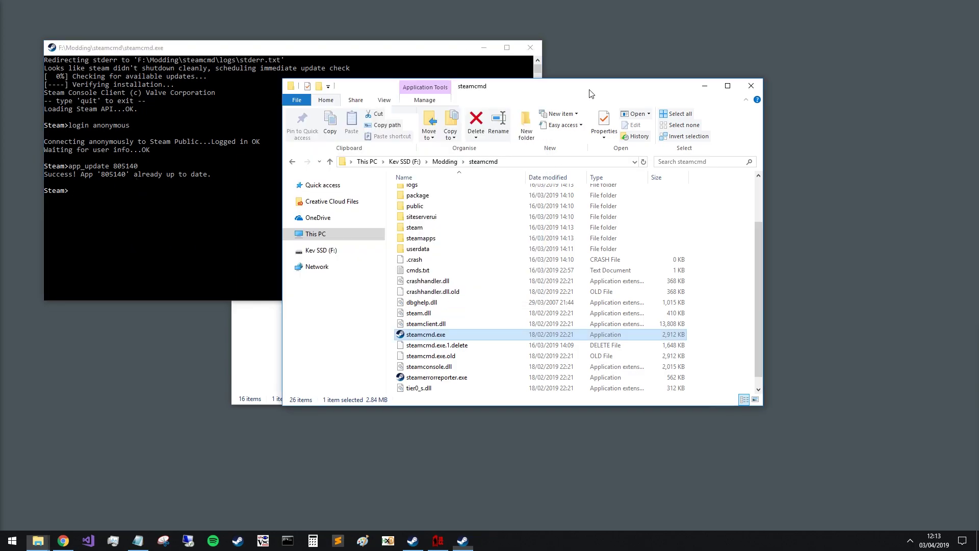
{"action": "double_click", "coordinate": [437, 240]}
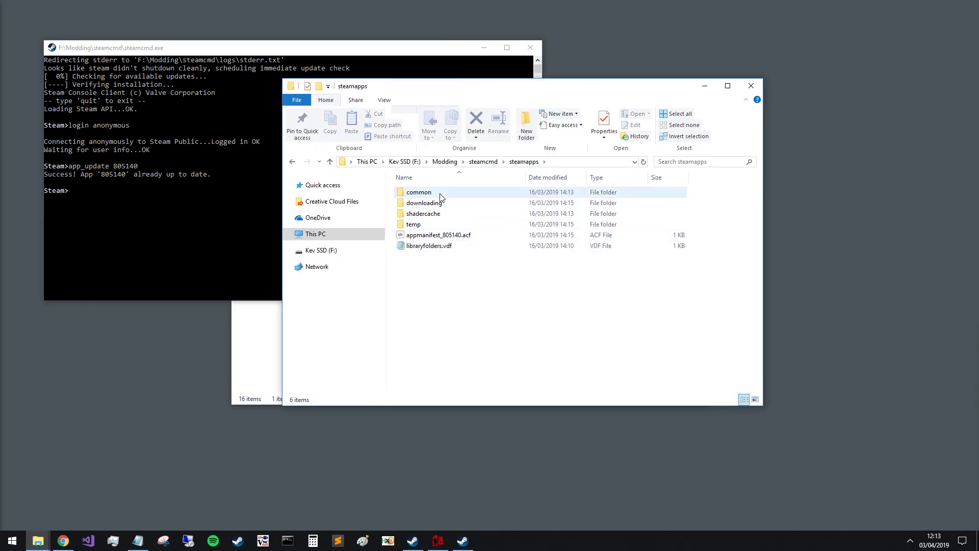
{"action": "double_click", "coordinate": [441, 197]}
{"action": "double_click", "coordinate": [458, 194]}
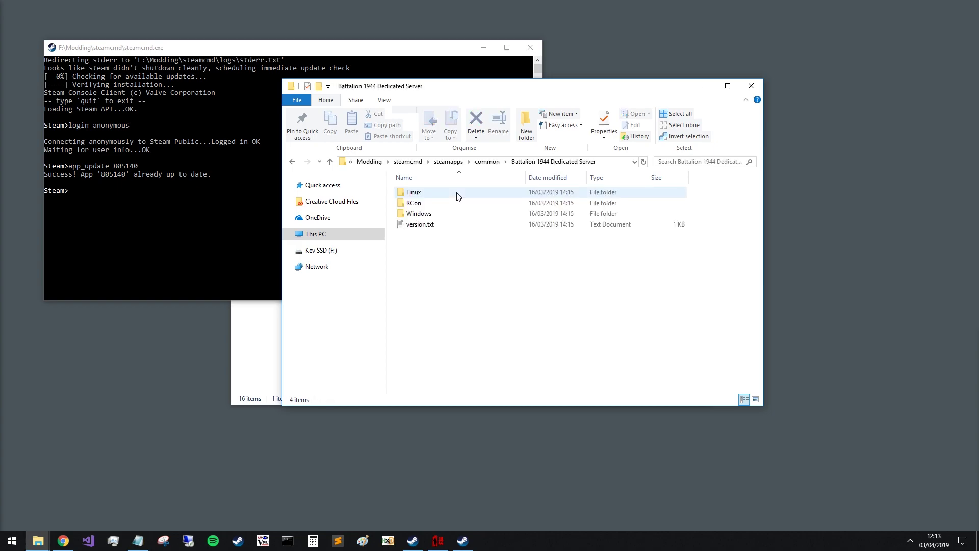
{"action": "double_click", "coordinate": [420, 213]}
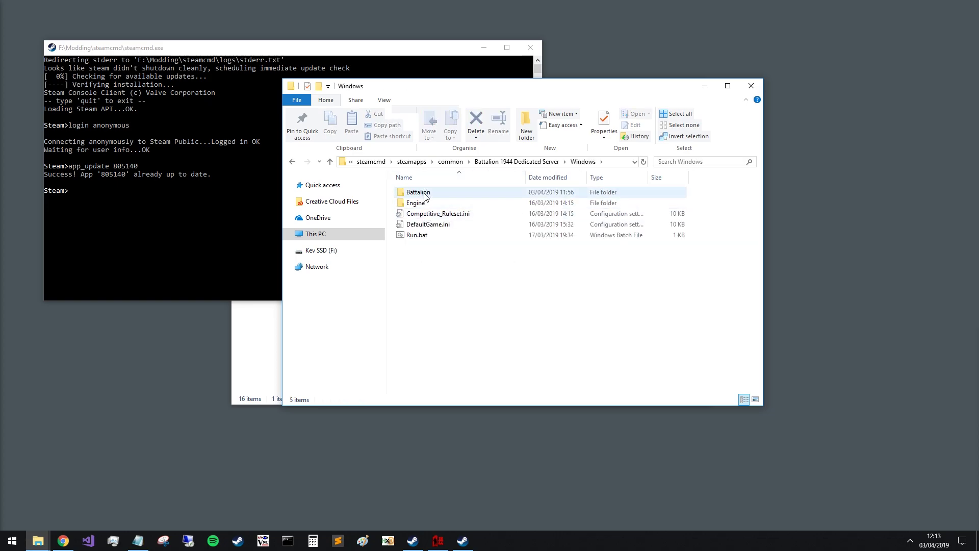
{"action": "double_click", "coordinate": [431, 192]}
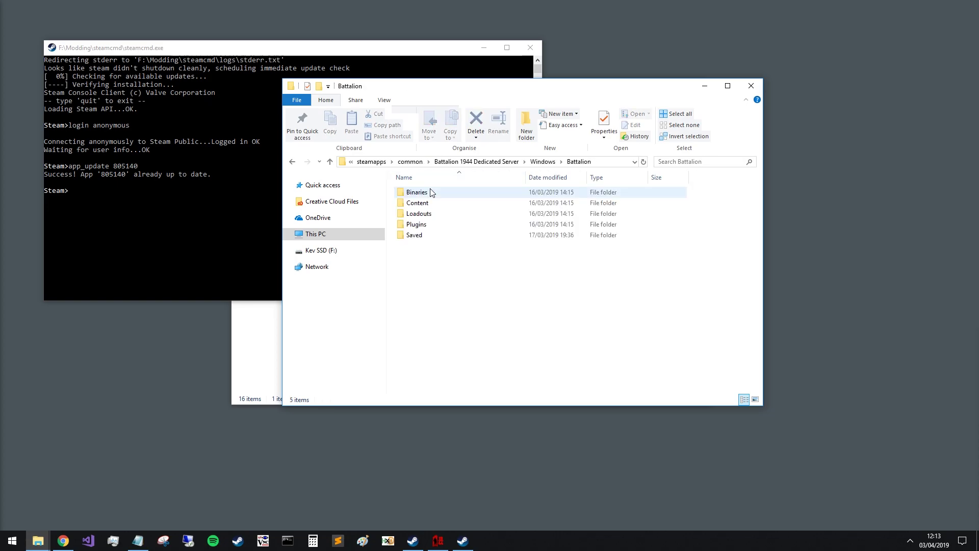
Step: Create a new folder named Mods there, open it and move its window aside
{"action": "right_click", "coordinate": [470, 284]}
{"action": "mouse_move", "coordinate": [557, 457]}
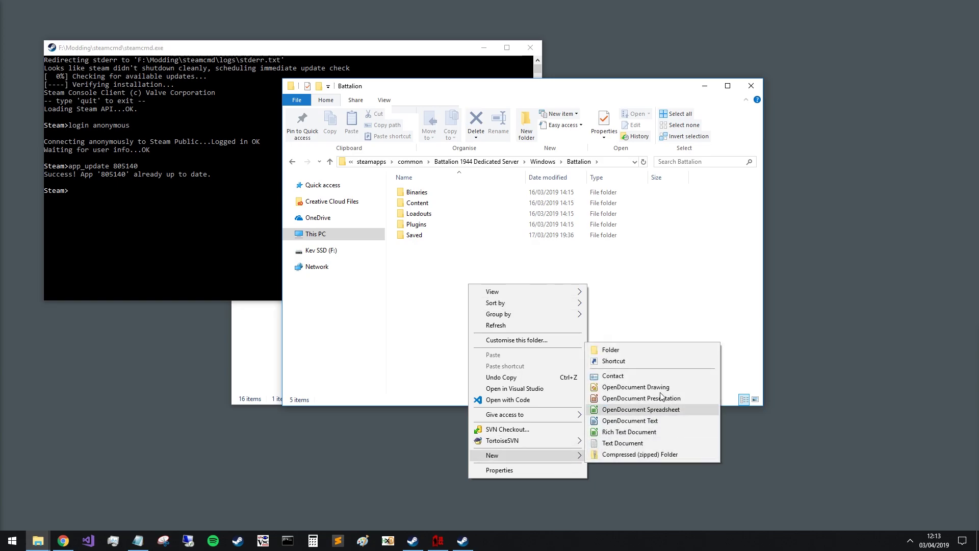
{"action": "left_click", "coordinate": [650, 347]}
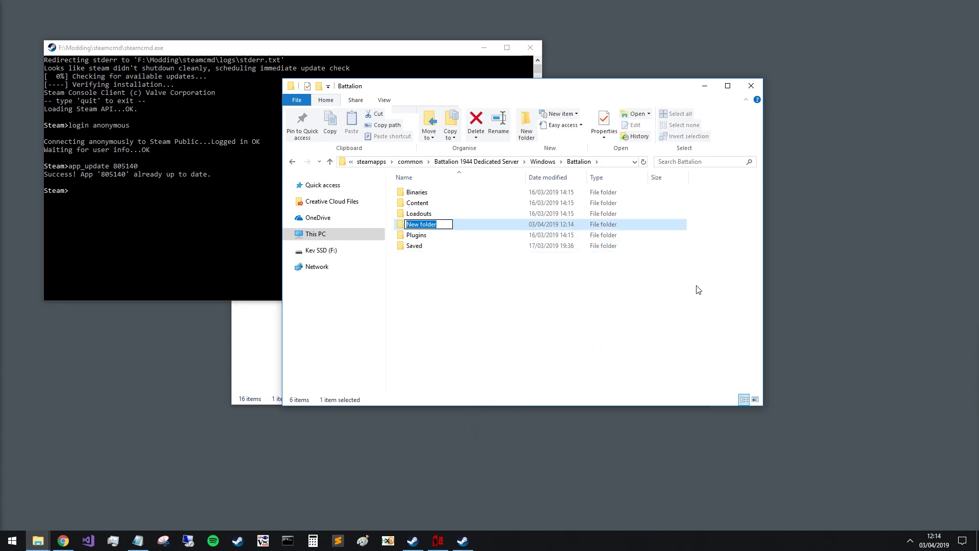
{"action": "type", "text": "Mods"}
{"action": "key", "text": "Return"}
{"action": "double_click", "coordinate": [464, 229]}
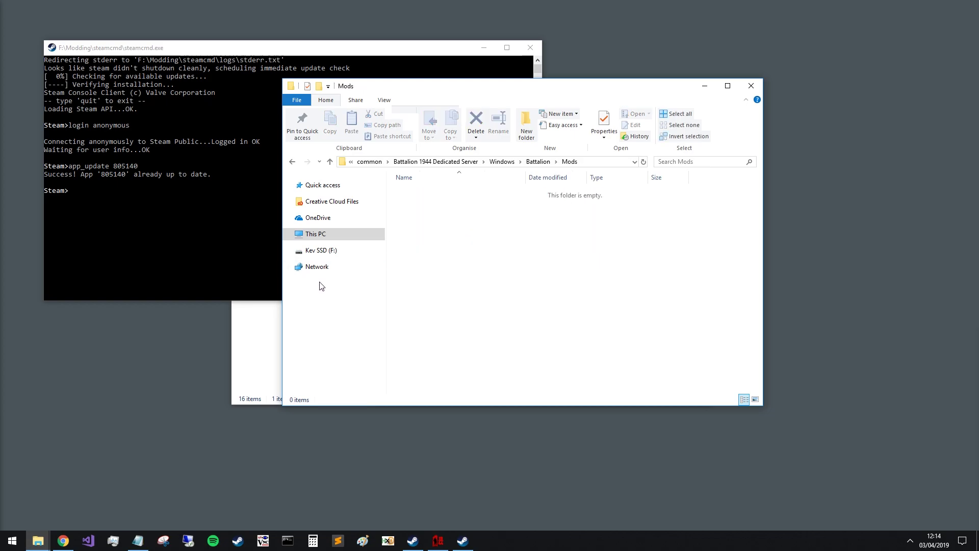
{"action": "left_click_drag", "start_coordinate": [380, 90], "coordinate": [495, 128]}
Step: Locate the ExampleMod folder in the project's Mods folder and in MyMods
{"action": "left_click", "coordinate": [277, 343]}
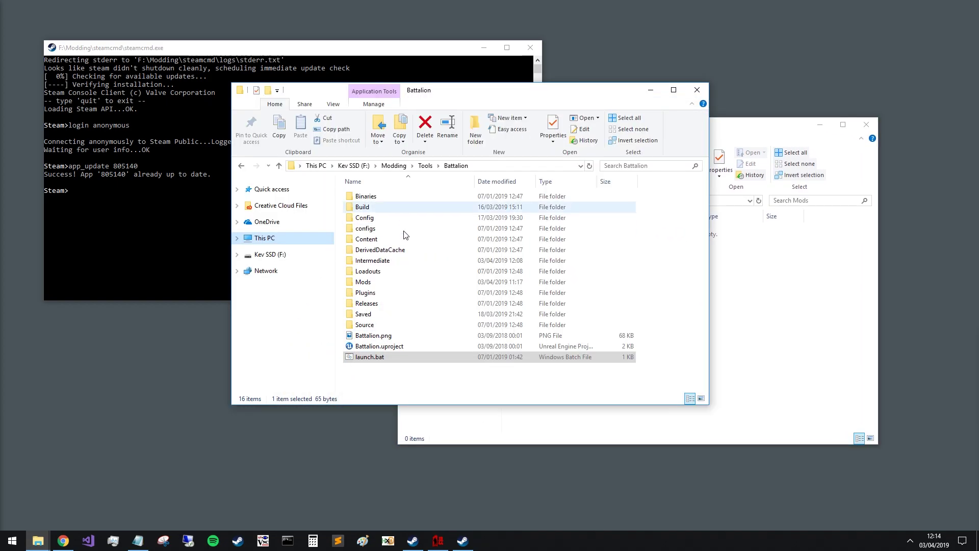
{"action": "double_click", "coordinate": [367, 284]}
{"action": "left_click", "coordinate": [393, 199]}
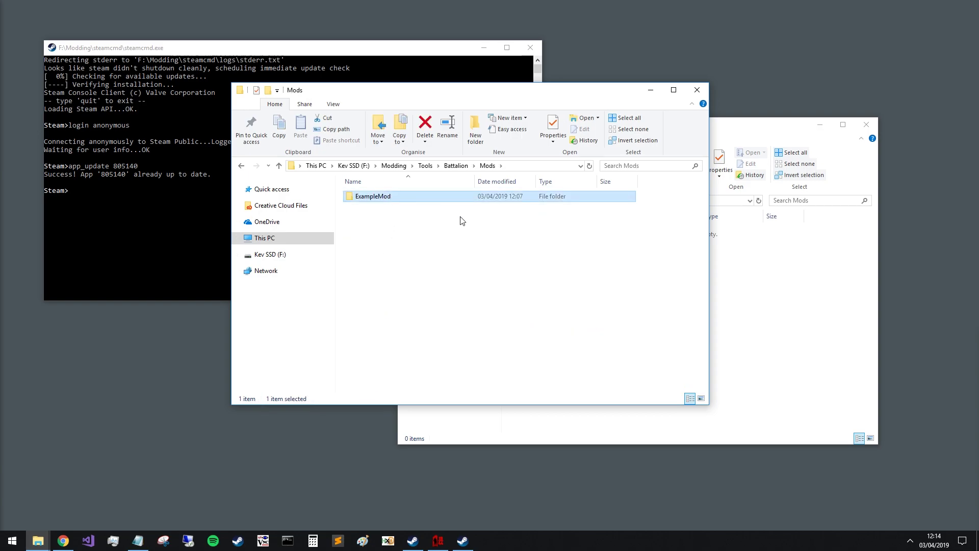
{"action": "left_click", "coordinate": [455, 165]}
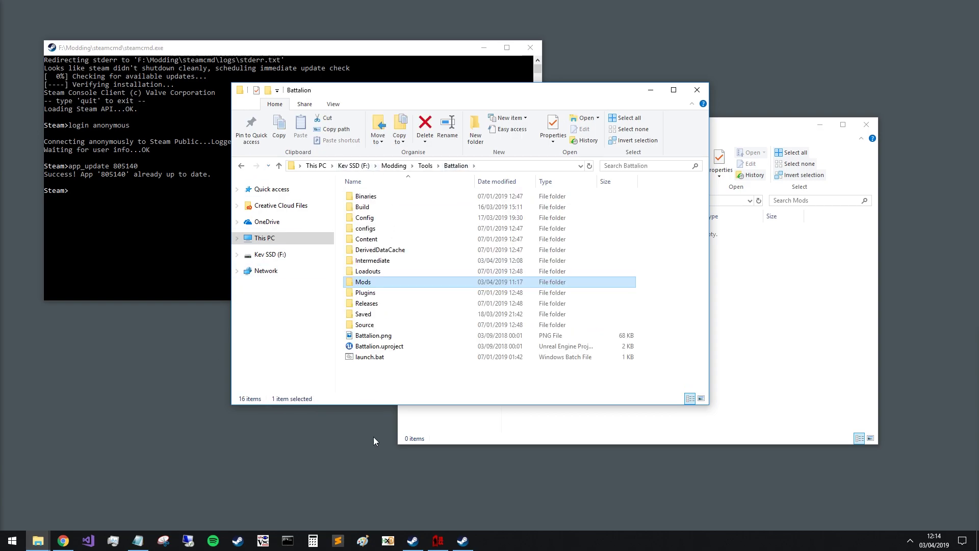
{"action": "left_click", "coordinate": [37, 541]}
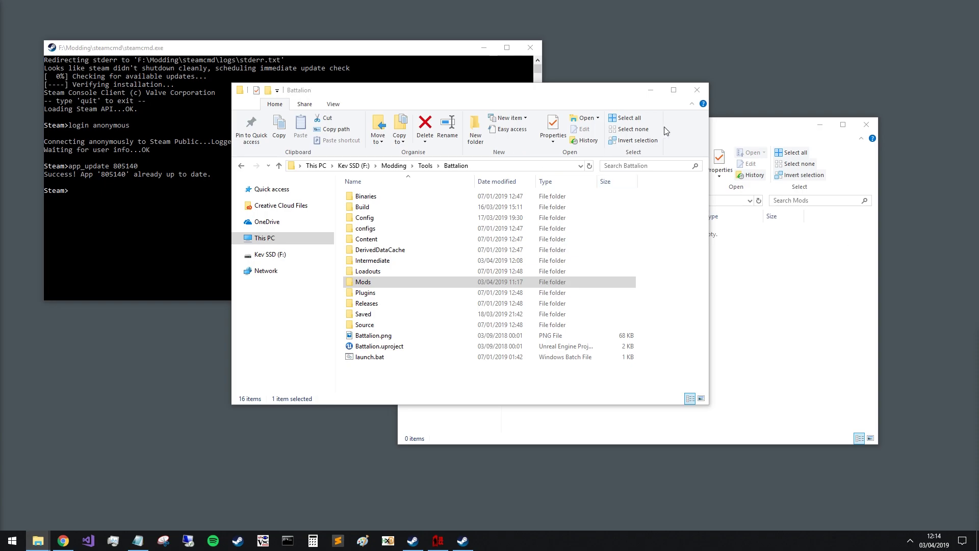
{"action": "left_click", "coordinate": [728, 129]}
{"action": "left_click", "coordinate": [482, 201]}
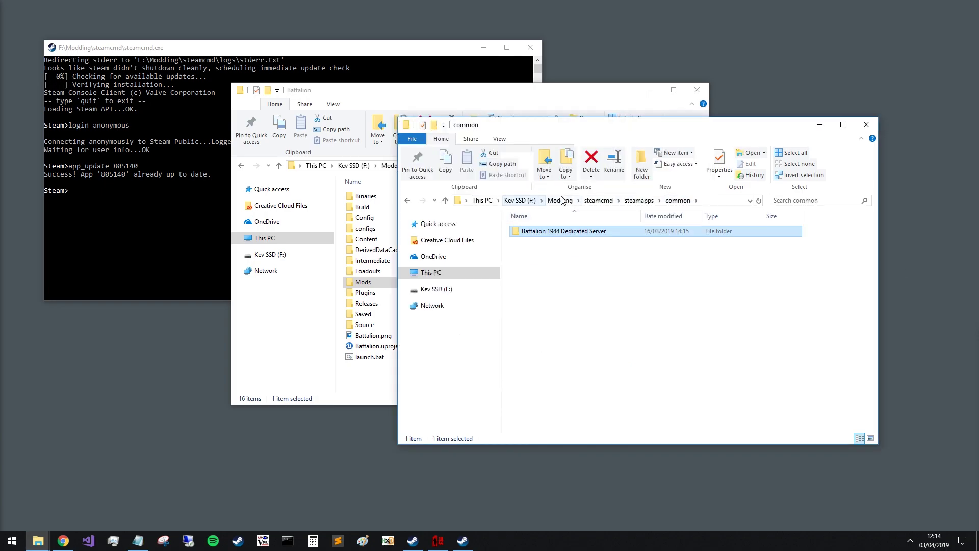
{"action": "left_click", "coordinate": [597, 200]}
{"action": "left_click", "coordinate": [560, 200]}
{"action": "left_click", "coordinate": [541, 232]}
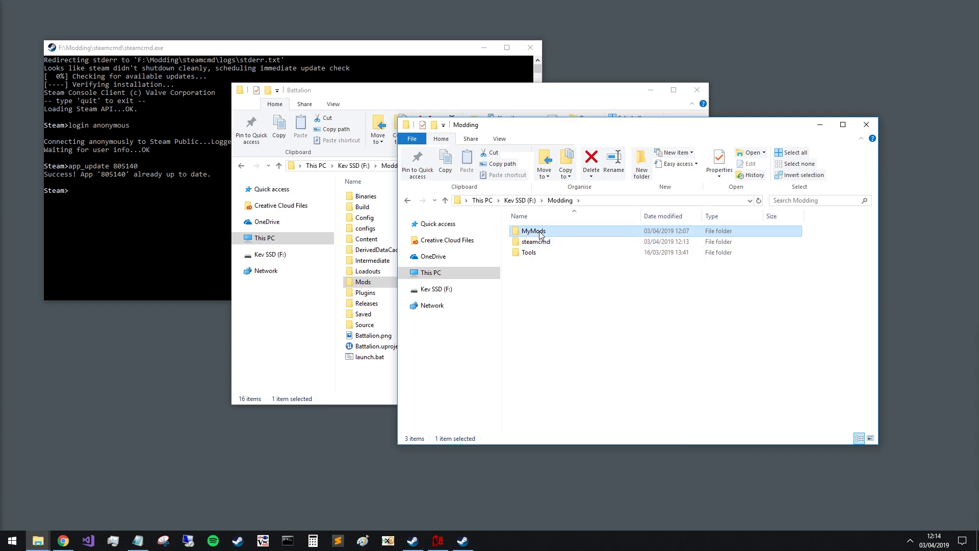
{"action": "double_click", "coordinate": [541, 232]}
{"action": "left_click", "coordinate": [570, 233]}
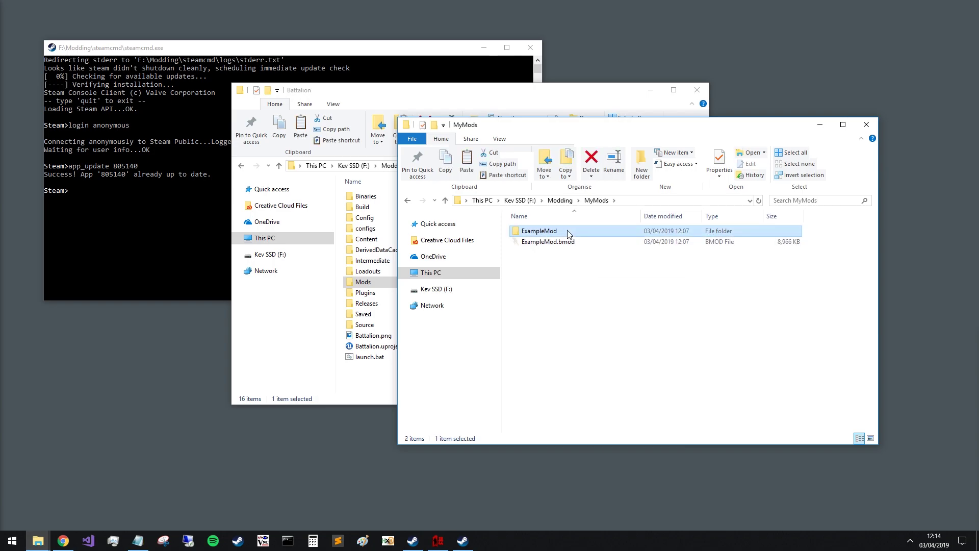
Step: Check the server's Mods\ExampleMod holds Content\Paks\WindowsServer with ExampleMod.pak
{"action": "left_click", "coordinate": [407, 200]}
{"action": "left_click", "coordinate": [408, 200]}
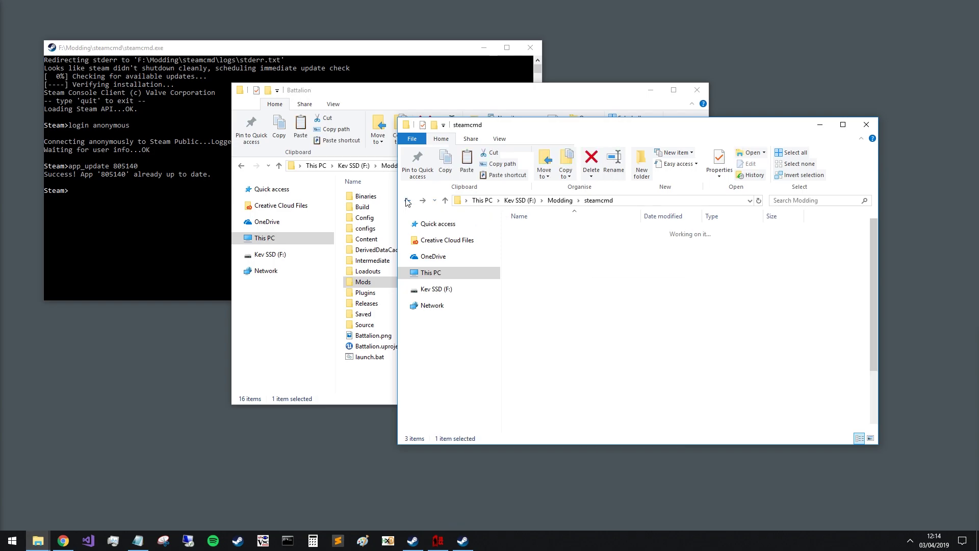
{"action": "left_click", "coordinate": [408, 201]}
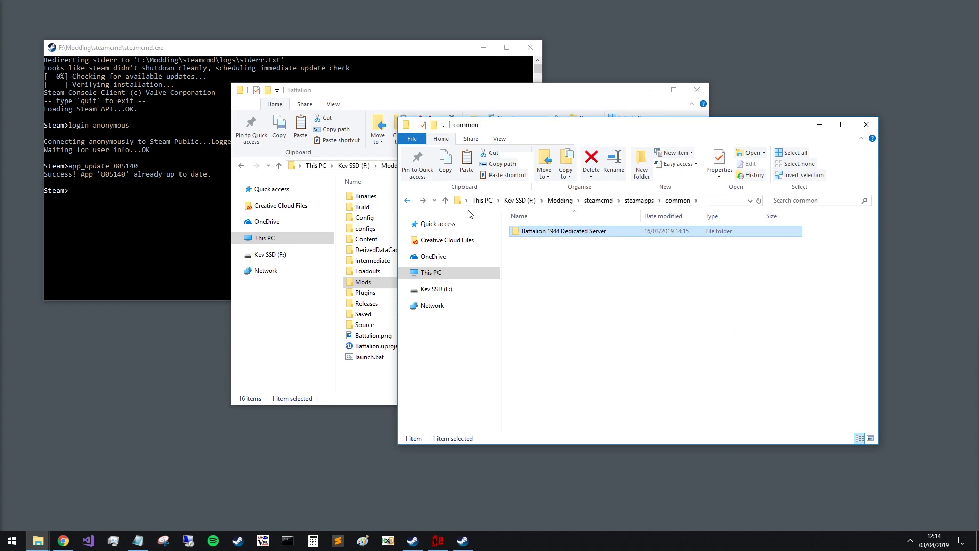
{"action": "left_click", "coordinate": [408, 202]}
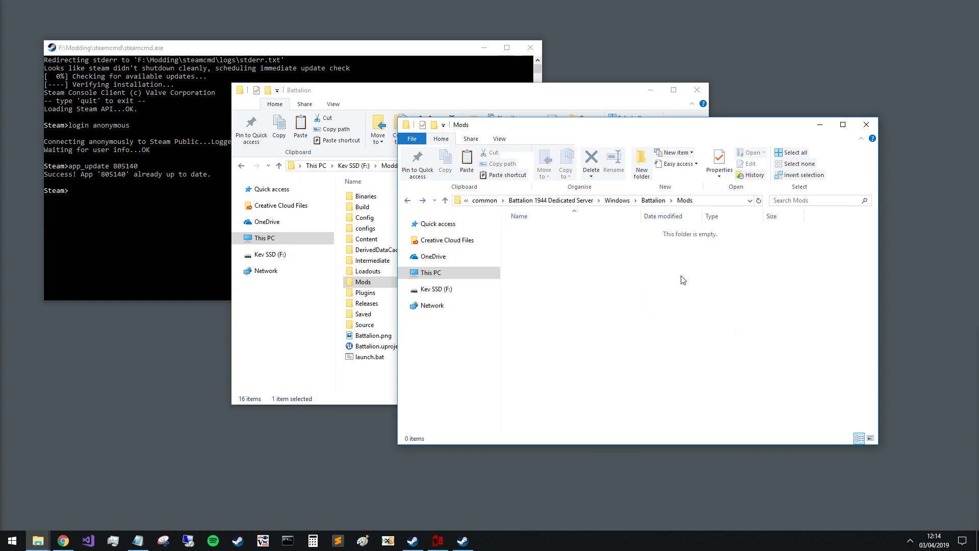
{"action": "double_click", "coordinate": [542, 234]}
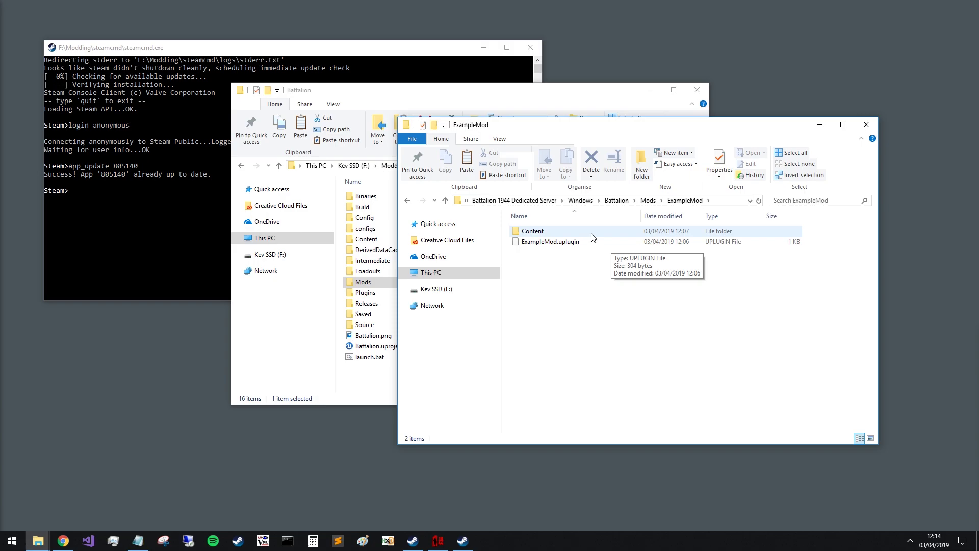
{"action": "double_click", "coordinate": [592, 232]}
{"action": "double_click", "coordinate": [571, 233]}
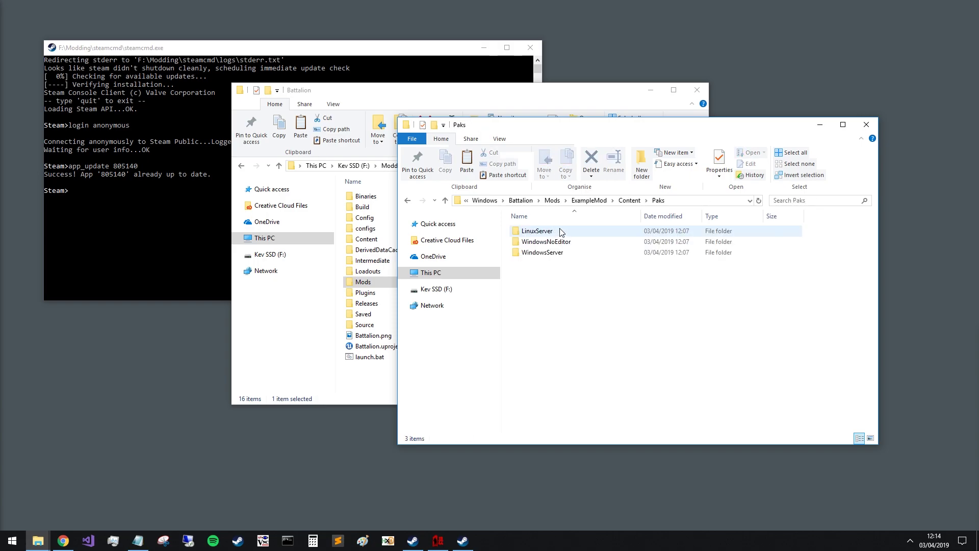
{"action": "double_click", "coordinate": [541, 255]}
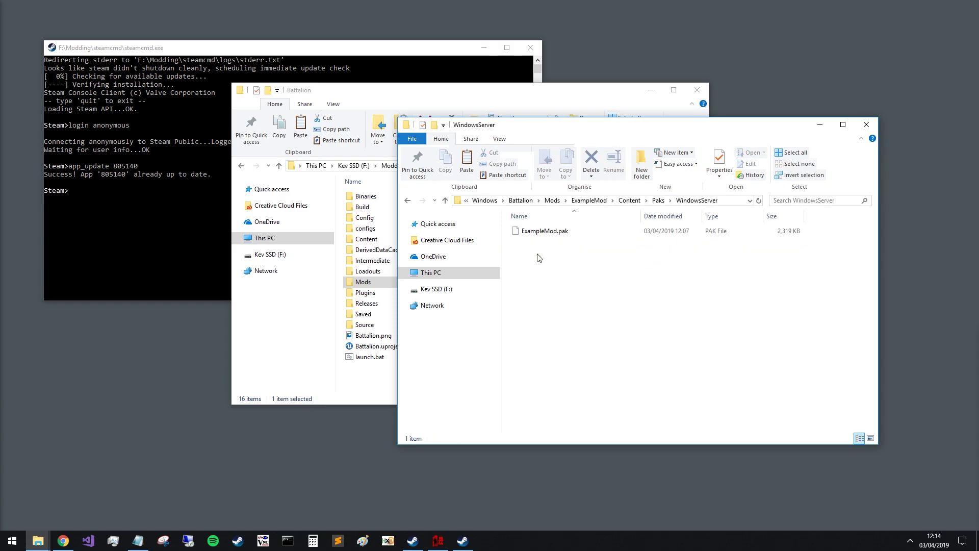
Step: Go to the dedicated server's Windows folder and select Run.bat
{"action": "left_click", "coordinate": [622, 200]}
{"action": "left_click", "coordinate": [589, 200]}
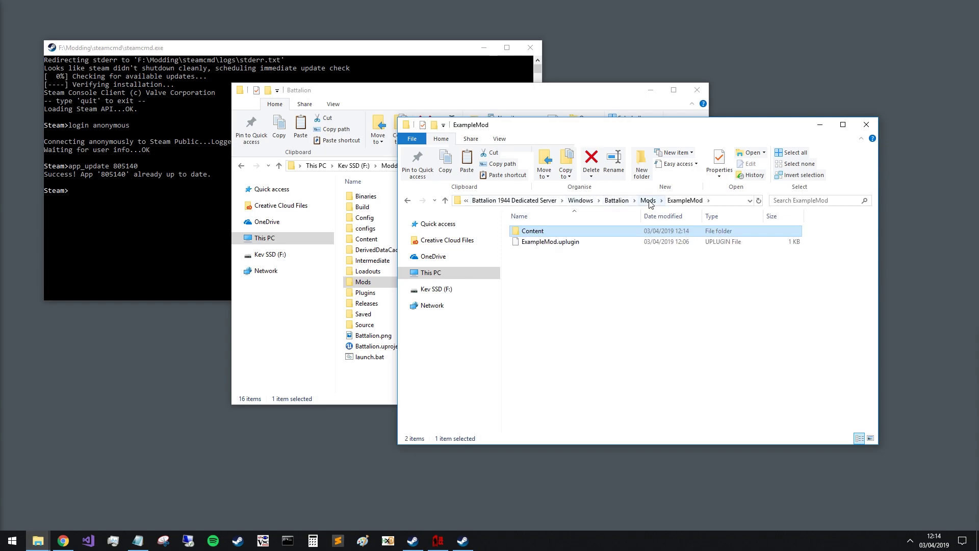
{"action": "left_click", "coordinate": [652, 200]}
{"action": "left_click", "coordinate": [581, 201]}
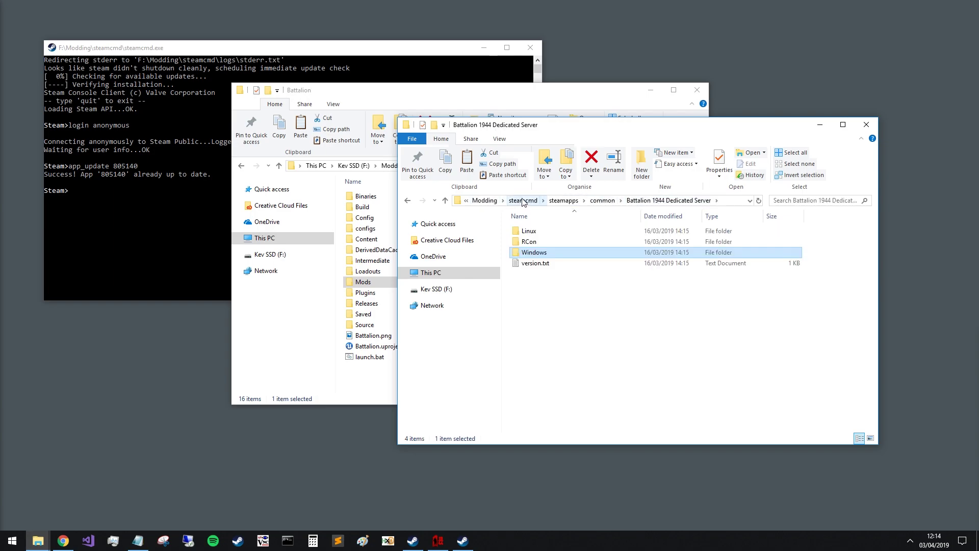
{"action": "double_click", "coordinate": [540, 255]}
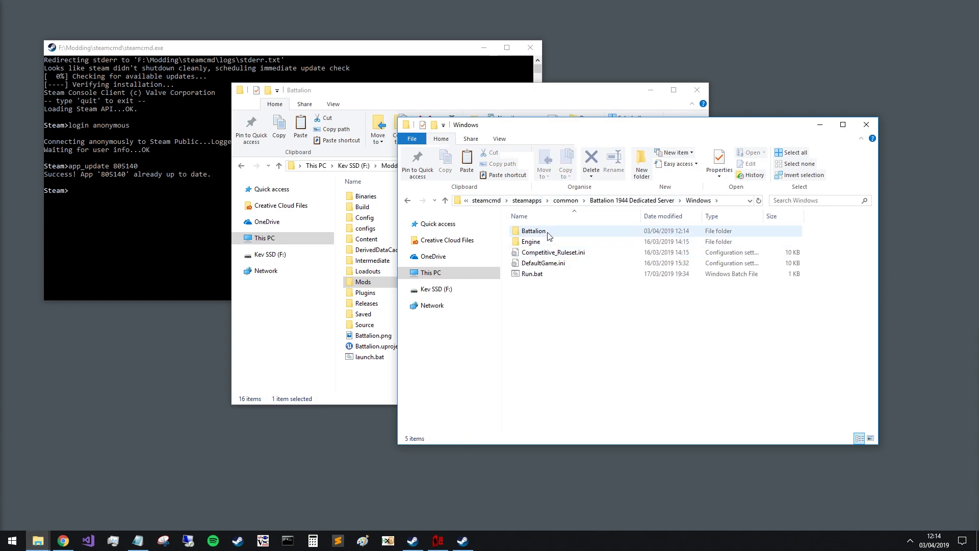
{"action": "left_click", "coordinate": [541, 275]}
{"action": "right_click", "coordinate": [558, 274]}
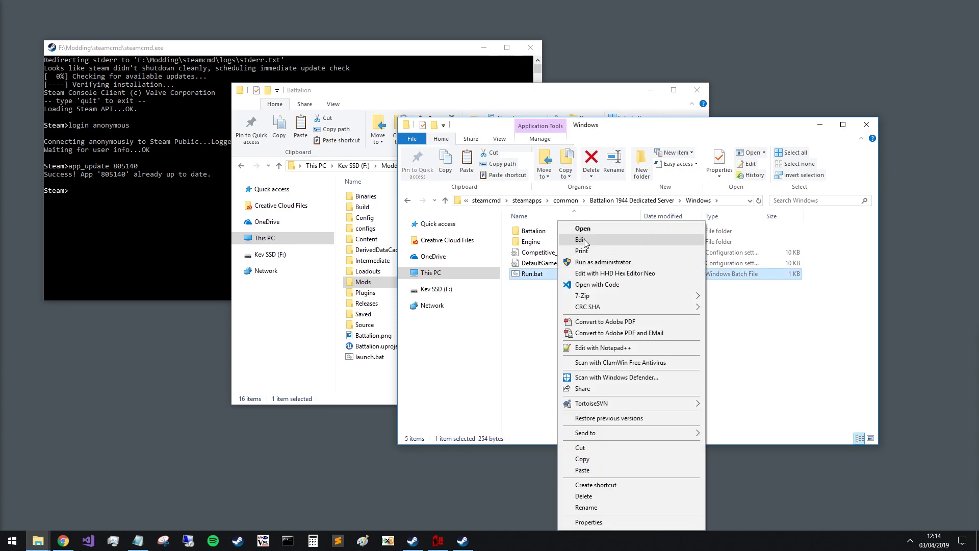
{"action": "left_click", "coordinate": [586, 240]}
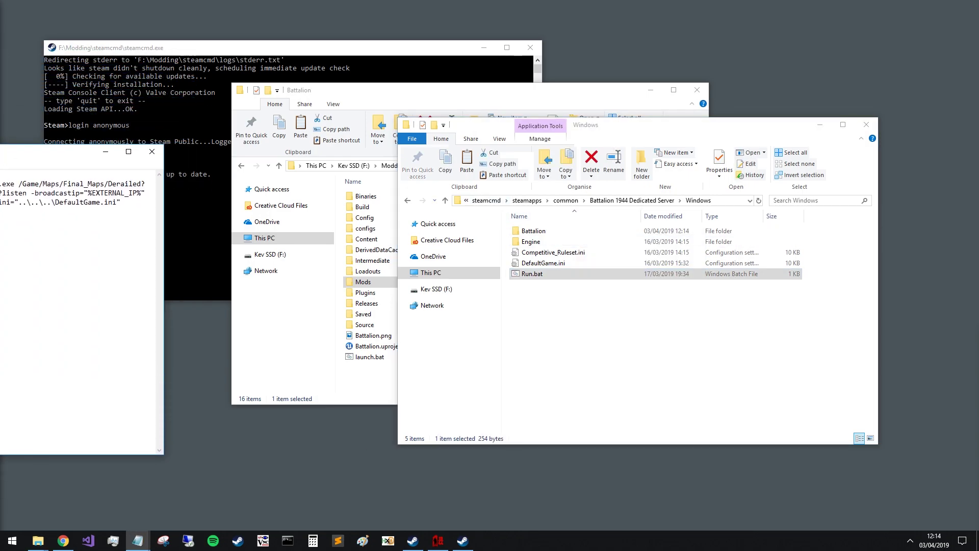
{"action": "left_click_drag", "start_coordinate": [535, 142], "coordinate": [433, 171]}
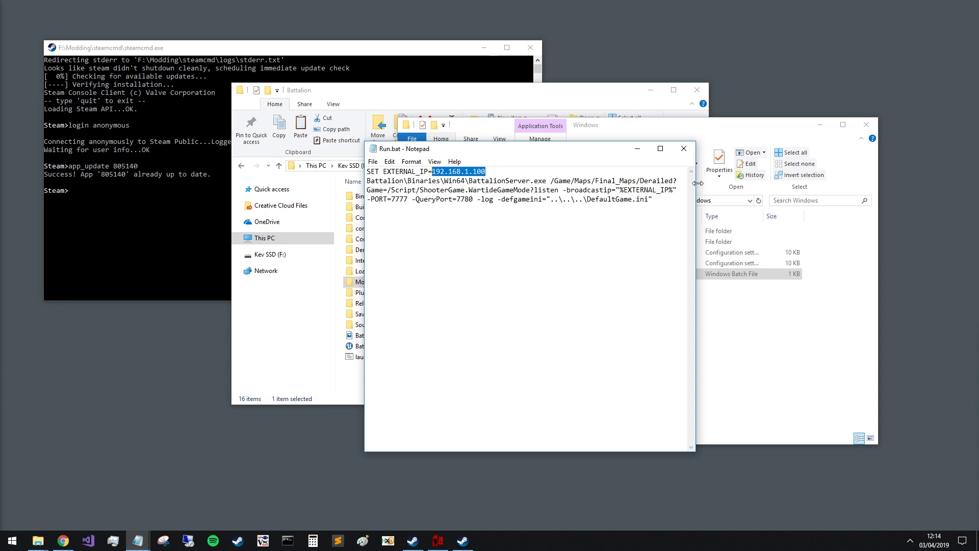
{"action": "left_click_drag", "start_coordinate": [696, 184], "coordinate": [971, 184]}
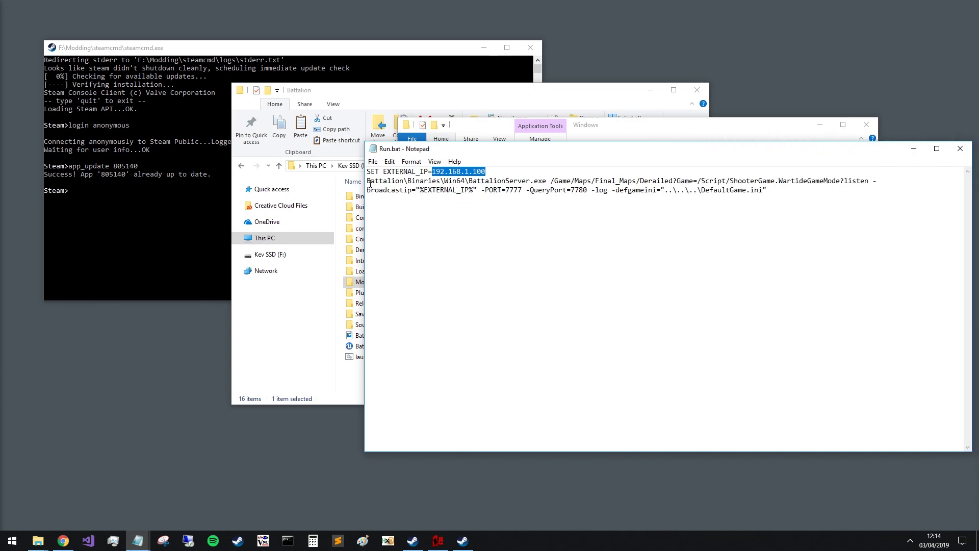
{"action": "left_click_drag", "start_coordinate": [363, 182], "coordinate": [13, 182]}
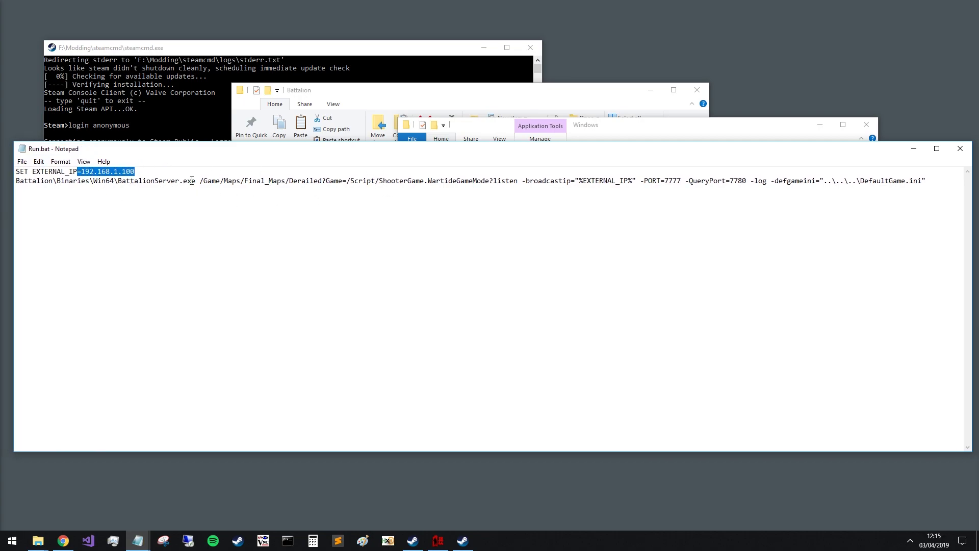
{"action": "left_click_drag", "start_coordinate": [198, 180], "coordinate": [317, 181]}
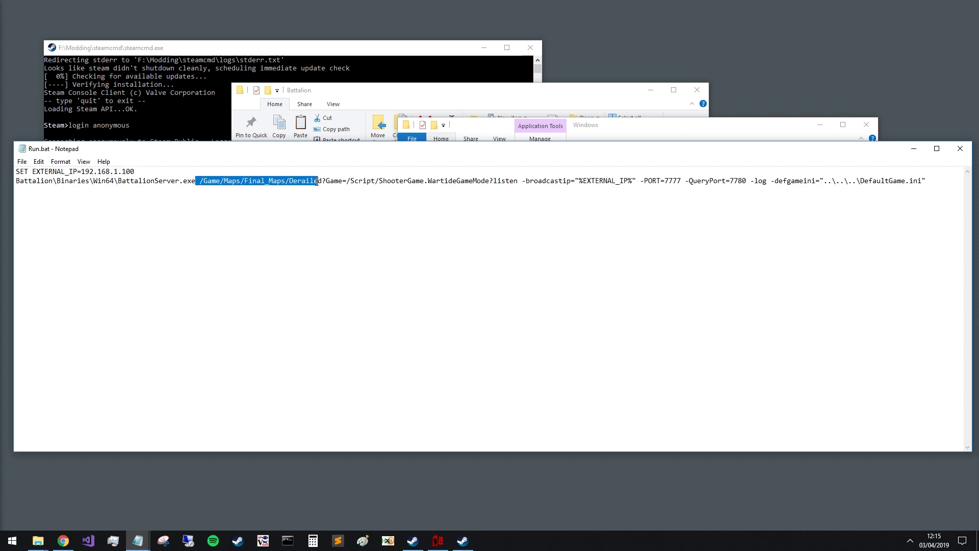
{"action": "left_click", "coordinate": [205, 180]}
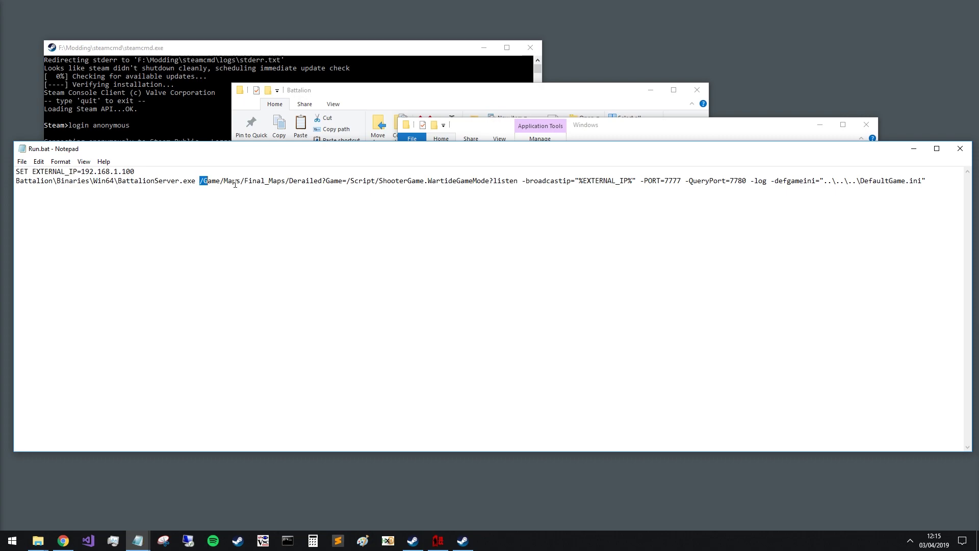
{"action": "left_click_drag", "start_coordinate": [235, 184], "coordinate": [316, 181]}
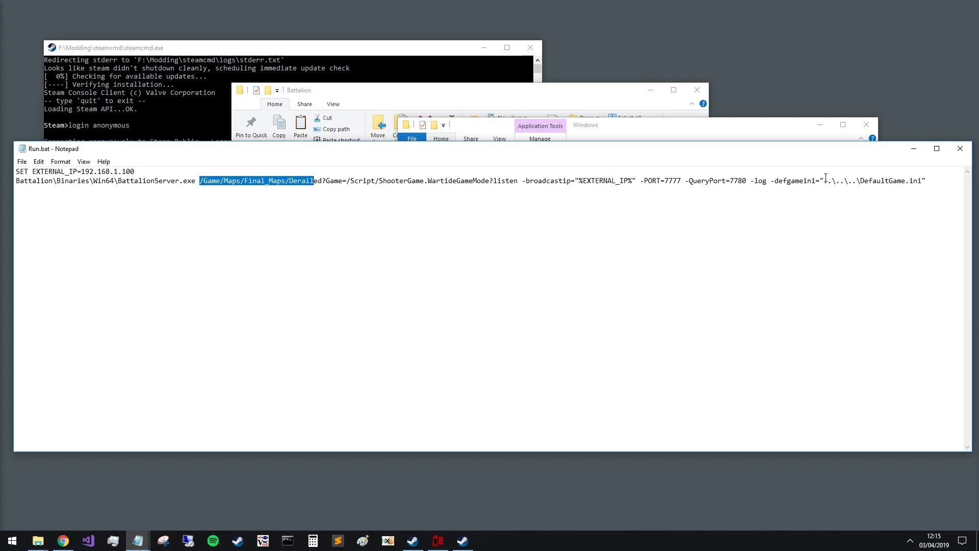
{"action": "left_click_drag", "start_coordinate": [804, 181], "coordinate": [920, 180]}
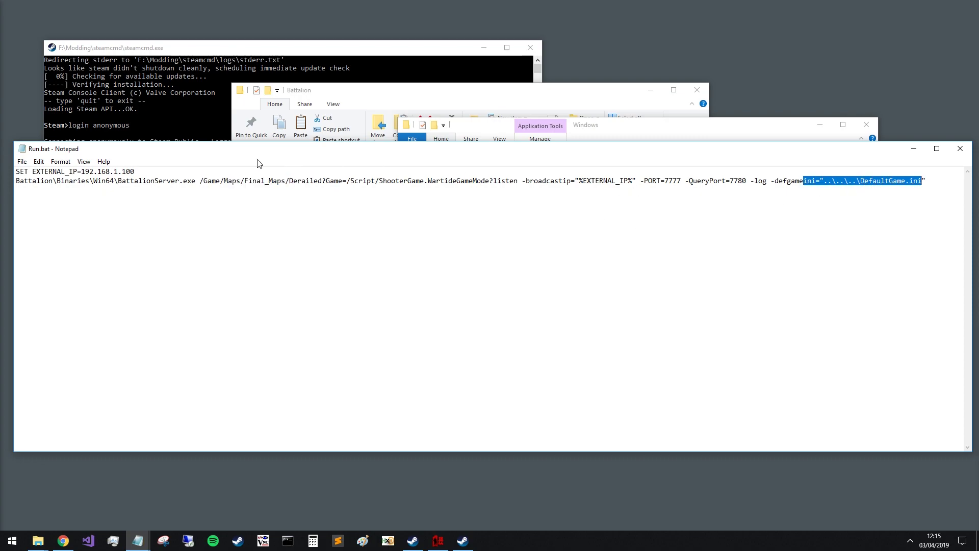
{"action": "left_click_drag", "start_coordinate": [143, 168], "coordinate": [68, 172]}
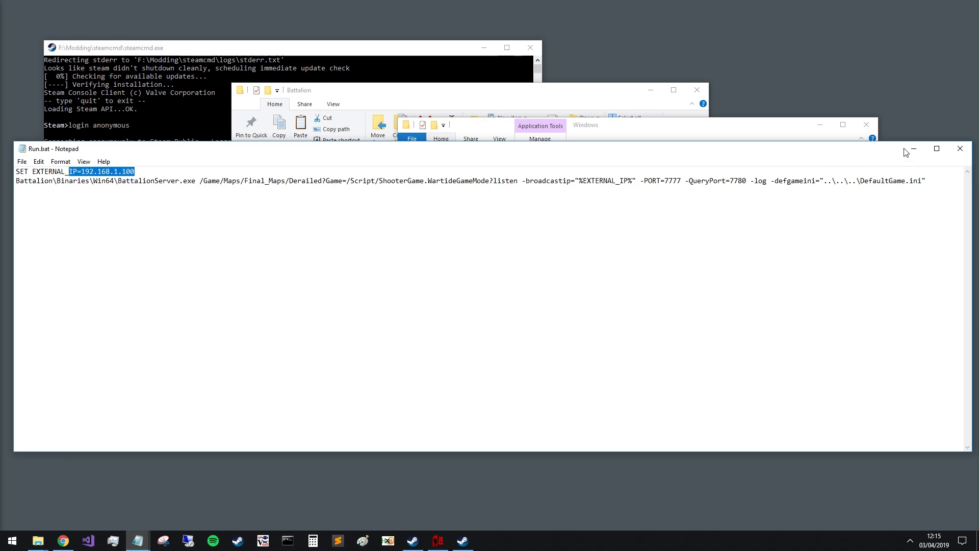
{"action": "left_click", "coordinate": [960, 149]}
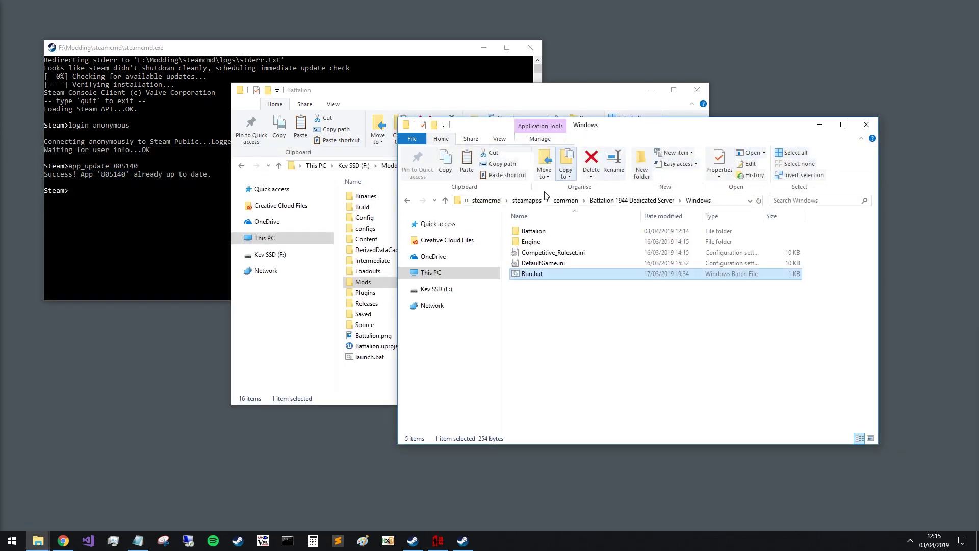
Step: Launch the server via Run.bat, dismiss the Entry Point Not Found error twice, and return to the game
{"action": "double_click", "coordinate": [533, 274]}
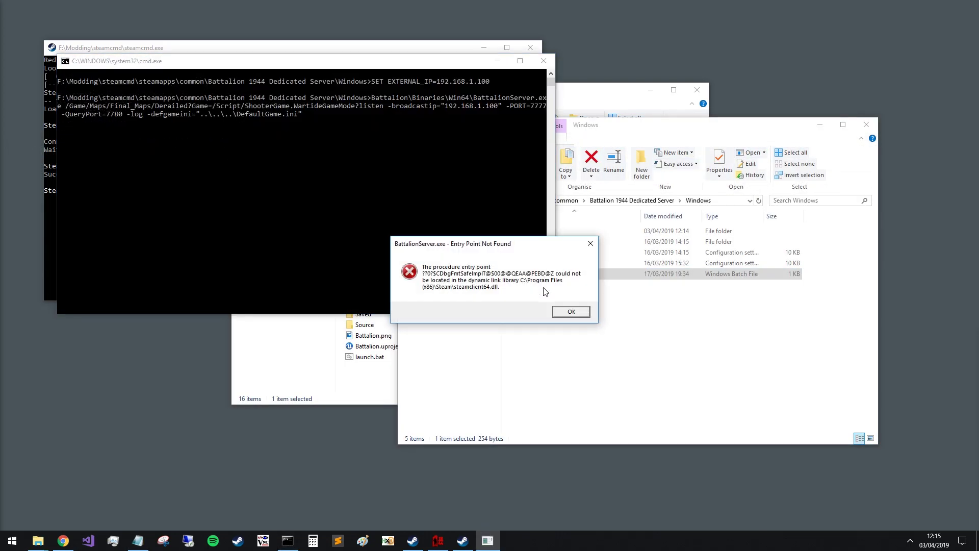
{"action": "left_click", "coordinate": [569, 311]}
{"action": "left_click", "coordinate": [566, 311]}
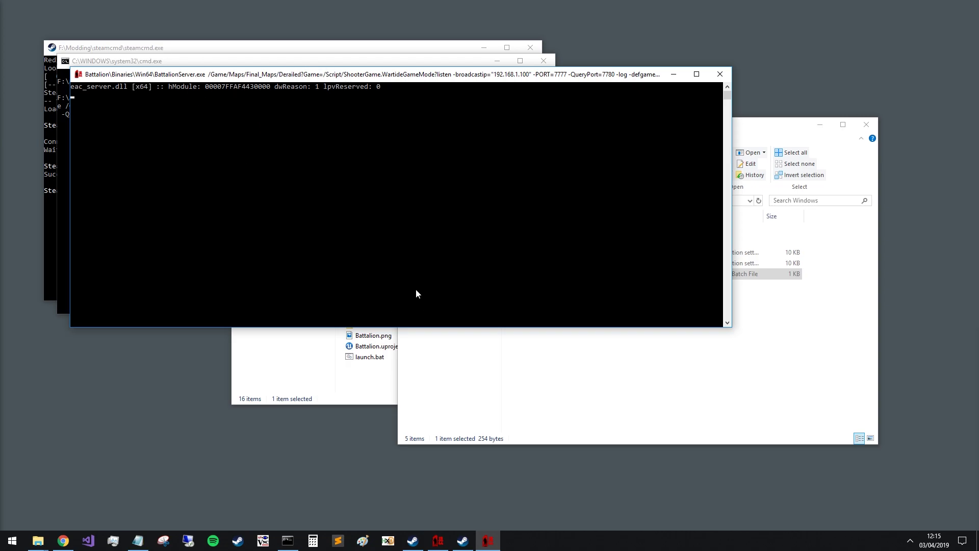
{"action": "left_click", "coordinate": [438, 541]}
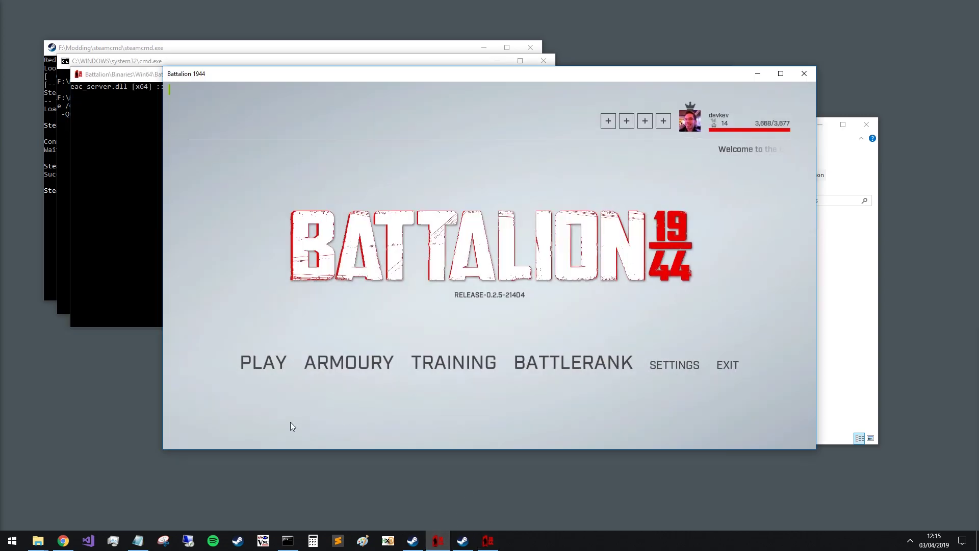
Step: Enter connect 192.168.1.100 in the console, then resend it with port 7777
{"action": "key", "text": "grave"}
{"action": "type", "text": "co"}
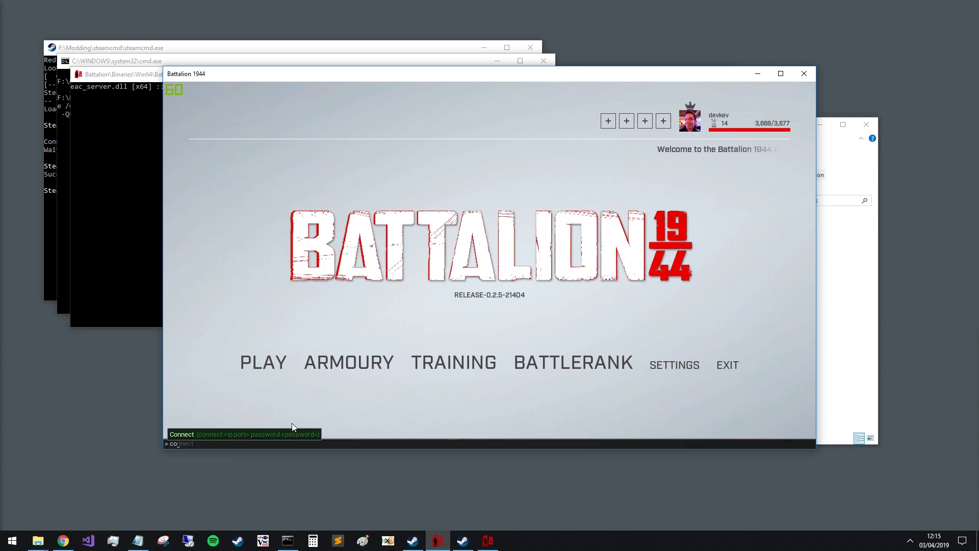
{"action": "type", "text": "nnect 192"}
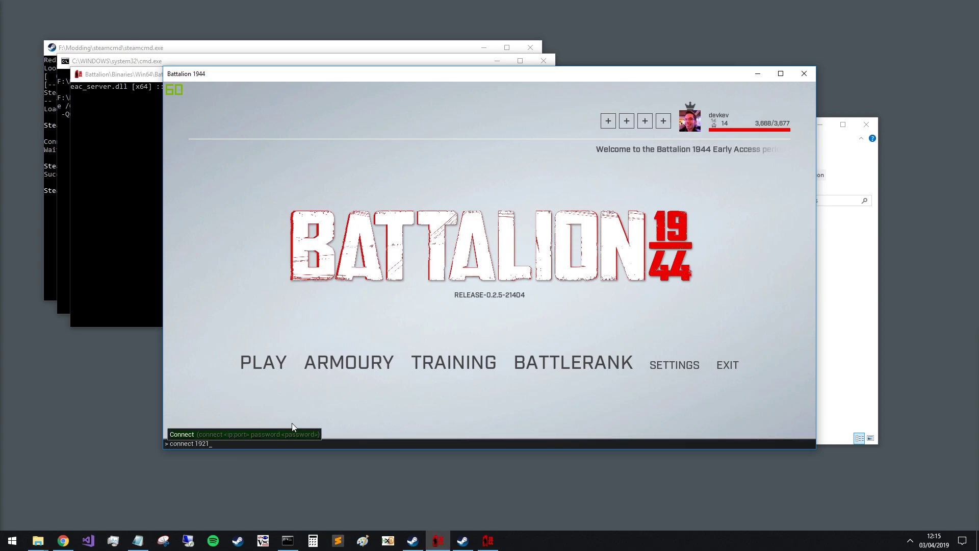
{"action": "type", "text": ".168."}
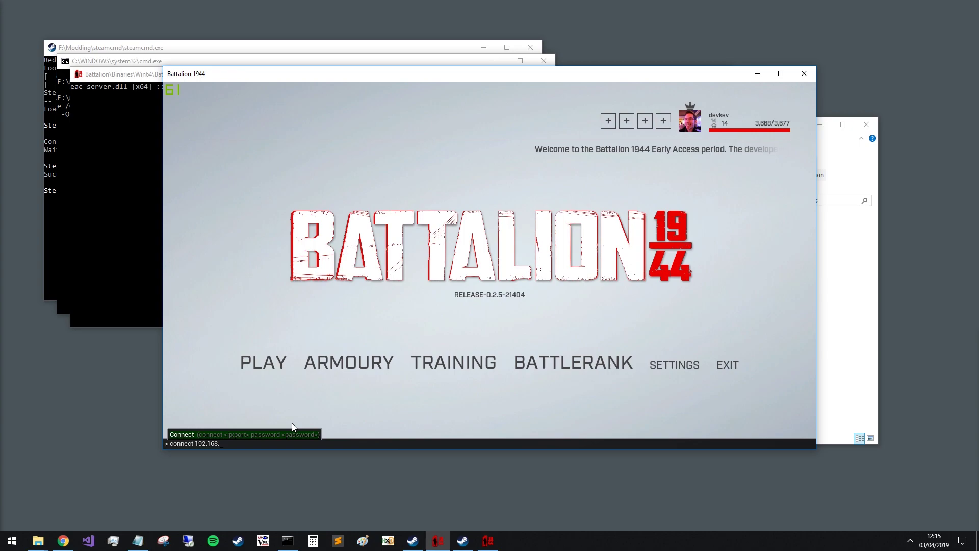
{"action": "type", "text": "1.100"}
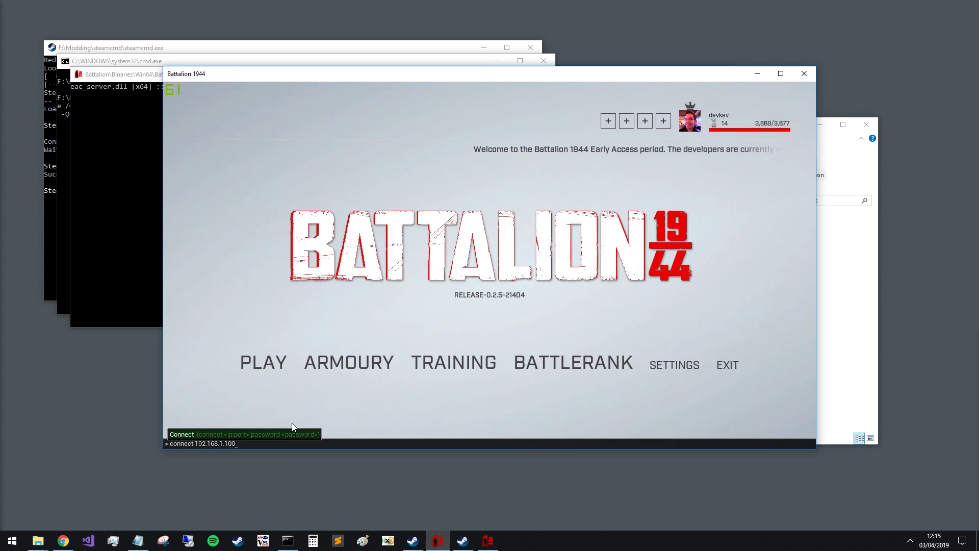
{"action": "key", "text": "Return"}
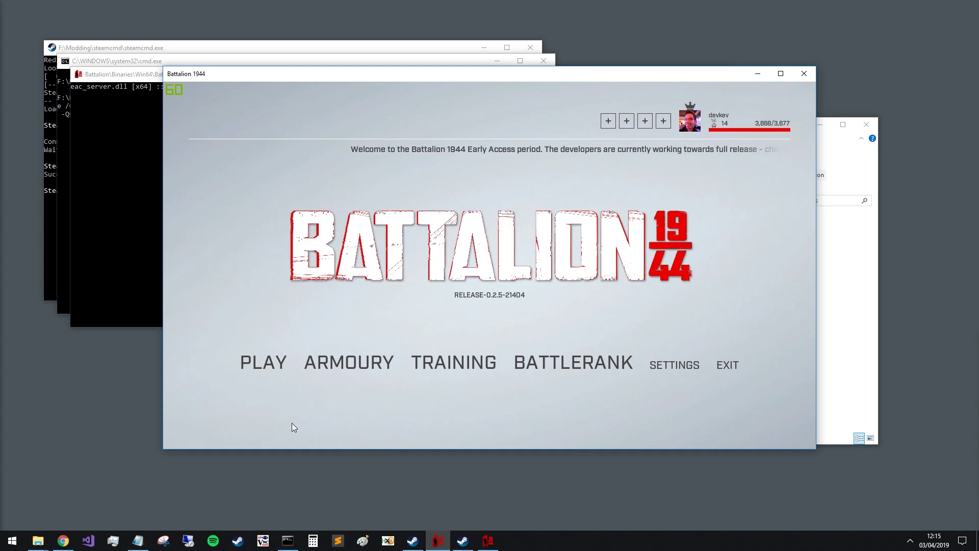
{"action": "key", "text": "grave"}
{"action": "key", "text": "Up"}
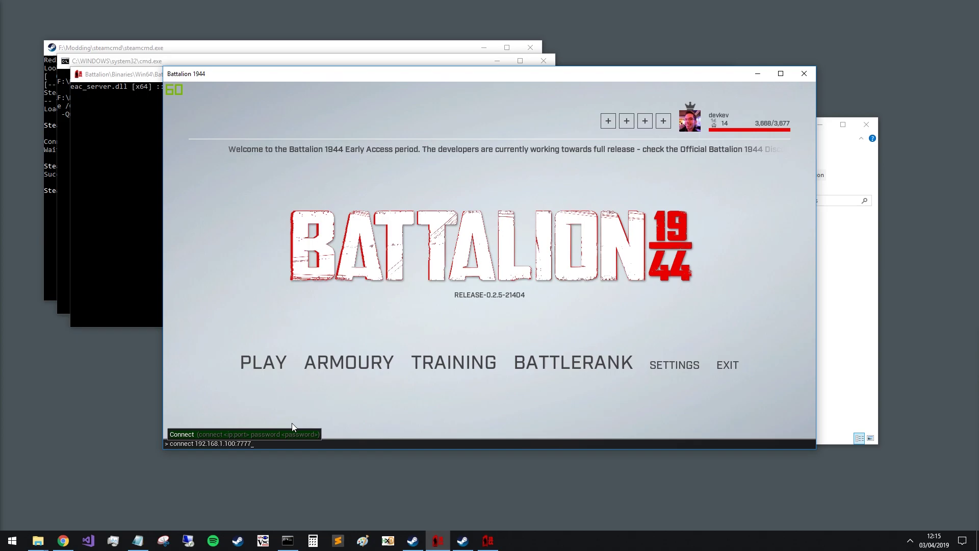
{"action": "key", "text": "Return"}
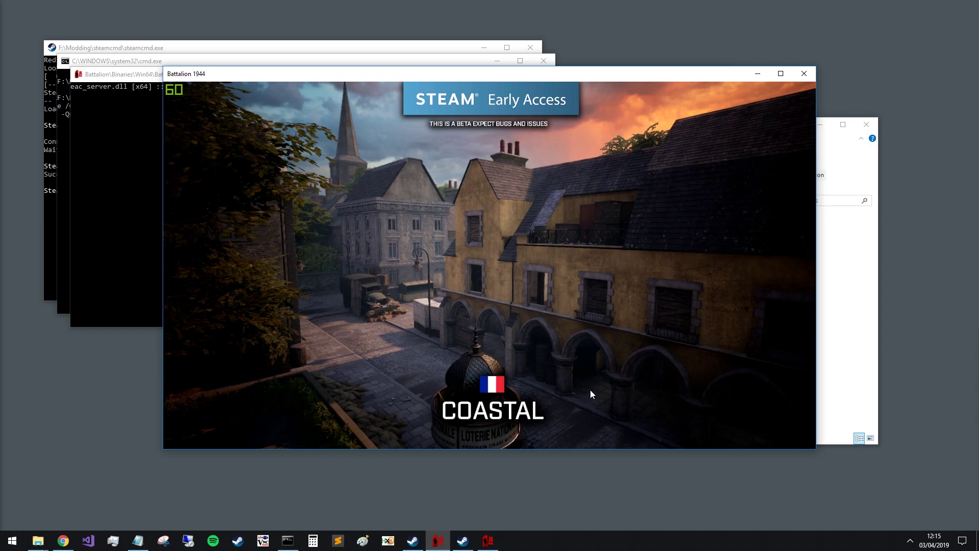
{"action": "left_click", "coordinate": [861, 311]}
{"action": "left_click", "coordinate": [589, 232]}
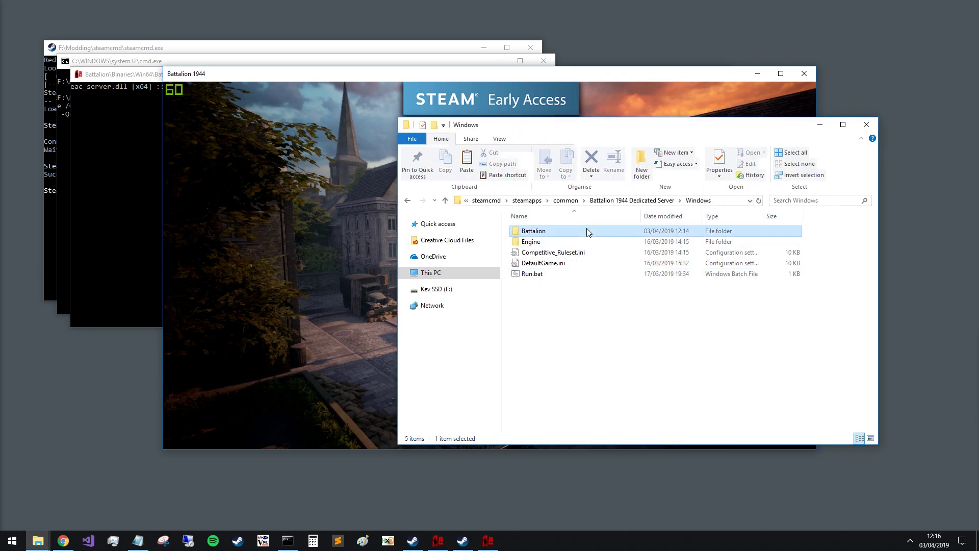
{"action": "right_click", "coordinate": [555, 272]}
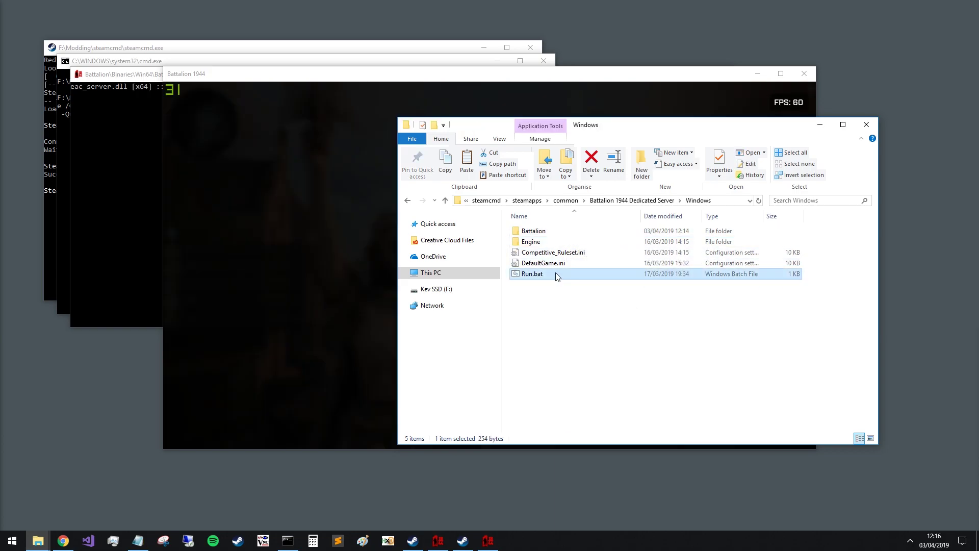
{"action": "left_click", "coordinate": [577, 238]}
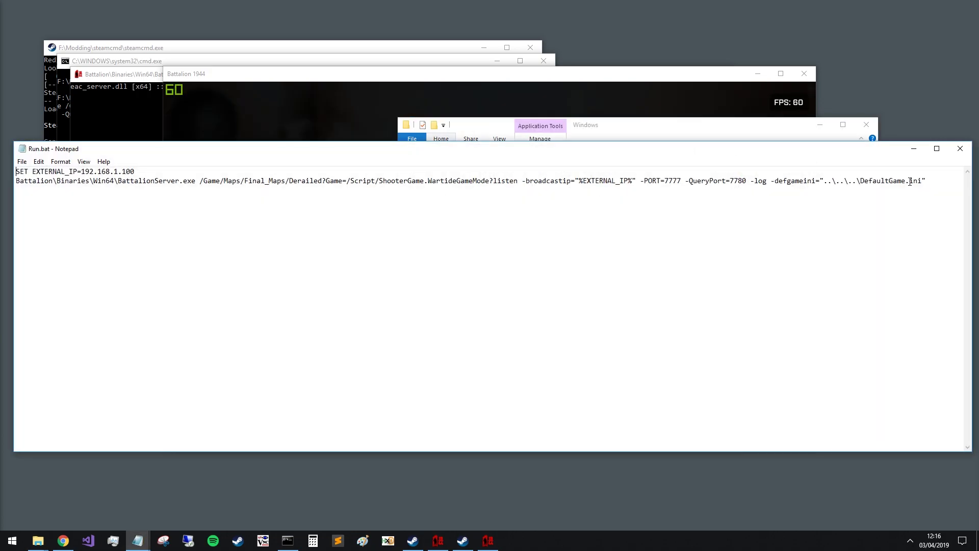
{"action": "left_click", "coordinate": [960, 148]}
{"action": "left_click", "coordinate": [543, 263]}
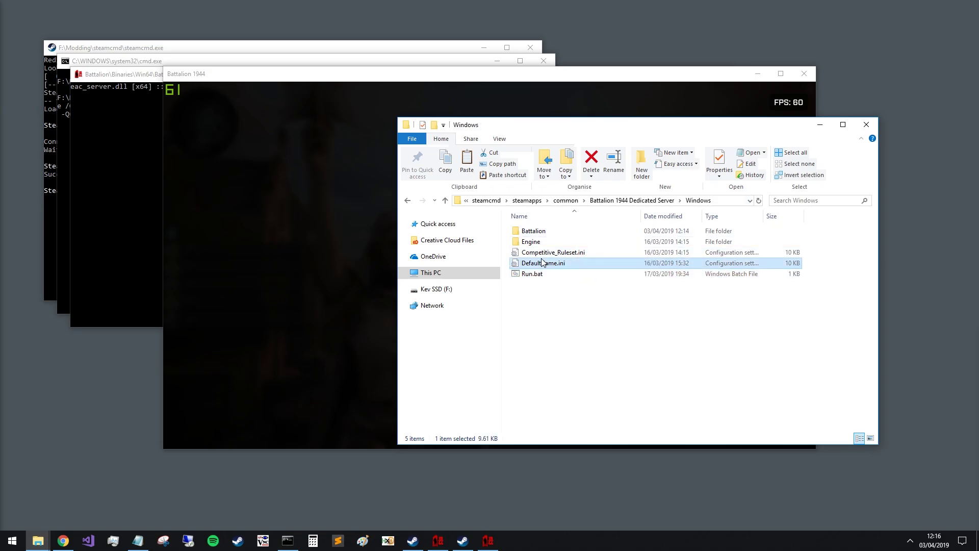
{"action": "right_click", "coordinate": [578, 266]}
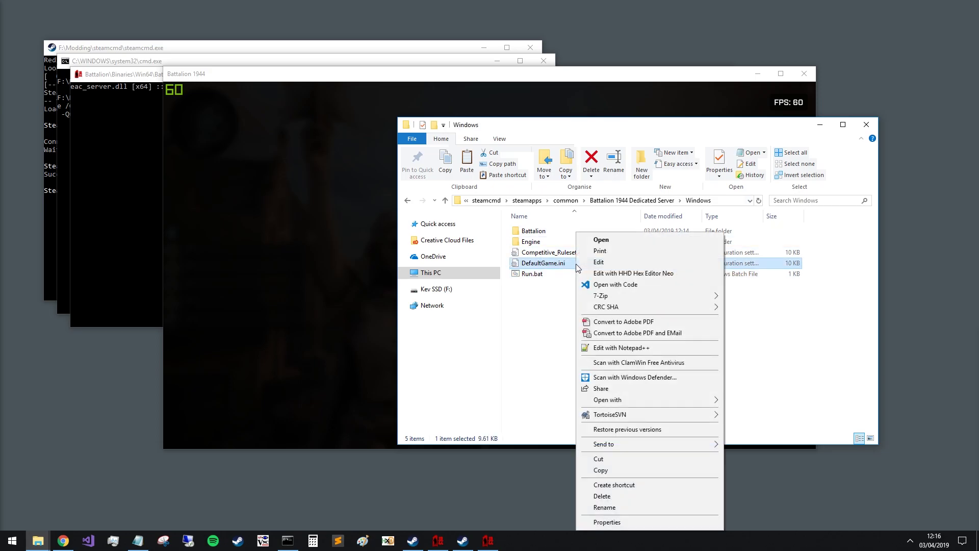
{"action": "left_click", "coordinate": [623, 262]}
{"action": "left_click_drag", "start_coordinate": [969, 191], "coordinate": [924, 392]}
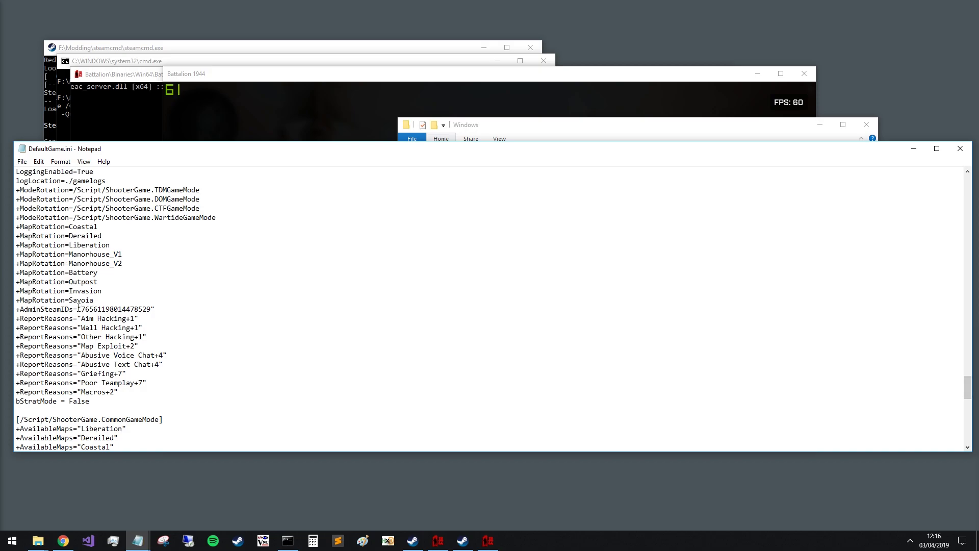
{"action": "mouse_move", "coordinate": [65, 307]}
{"action": "left_mouse_down"}
{"action": "mouse_move", "coordinate": [144, 300]}
{"action": "mouse_move", "coordinate": [82, 310]}
{"action": "left_mouse_up"}
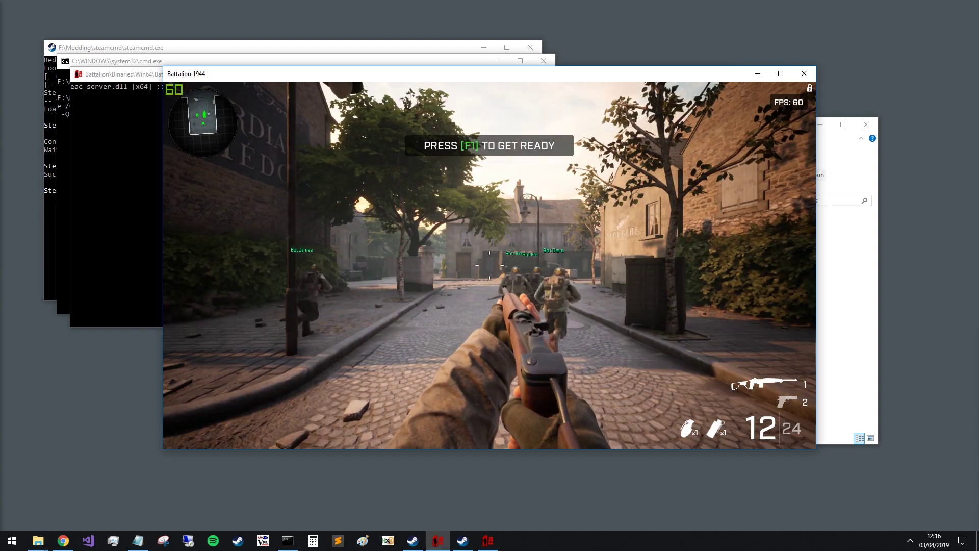
Step: Run Server.ChangeMap with ExampleMod_Map WRT chosen from the console autocomplete list
{"action": "key", "text": "grave"}
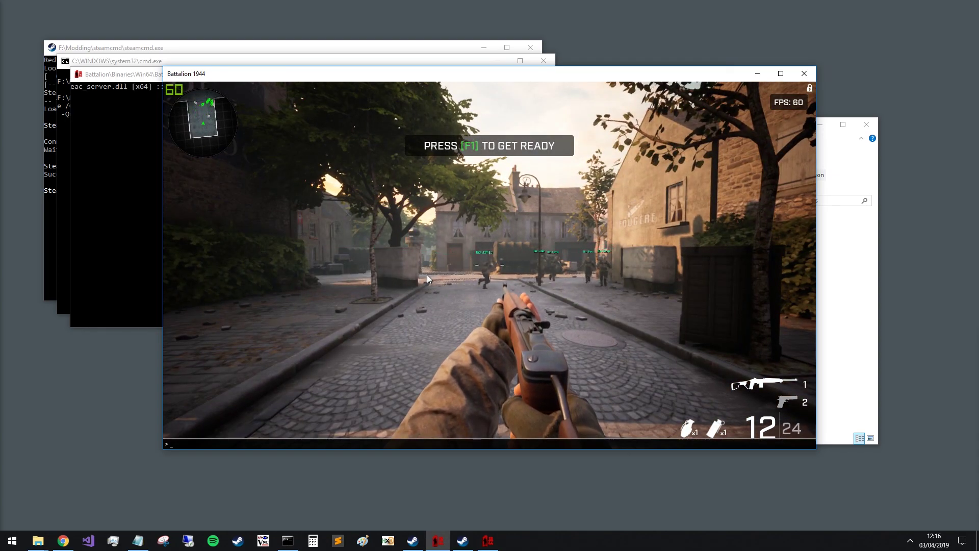
{"action": "type", "text": "server"}
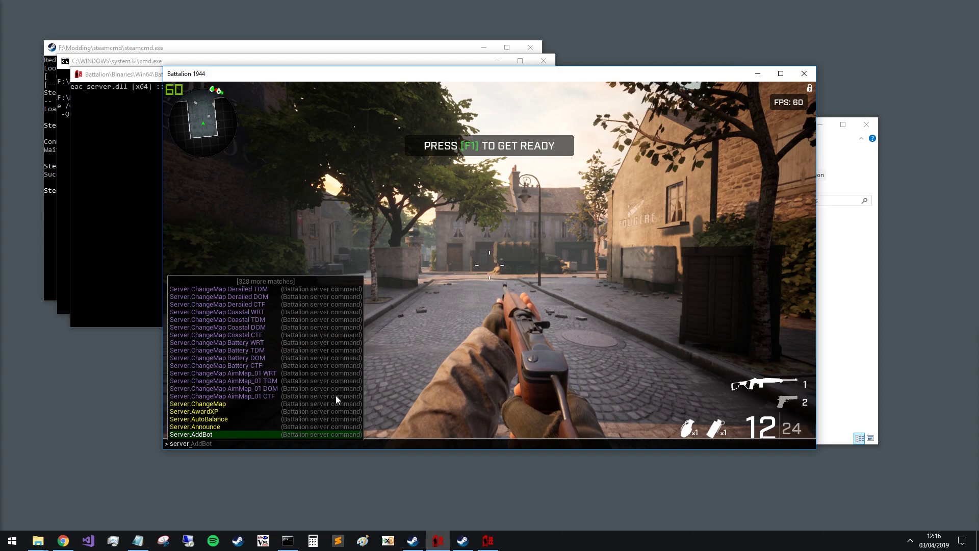
{"action": "key", "text": "Tab"}
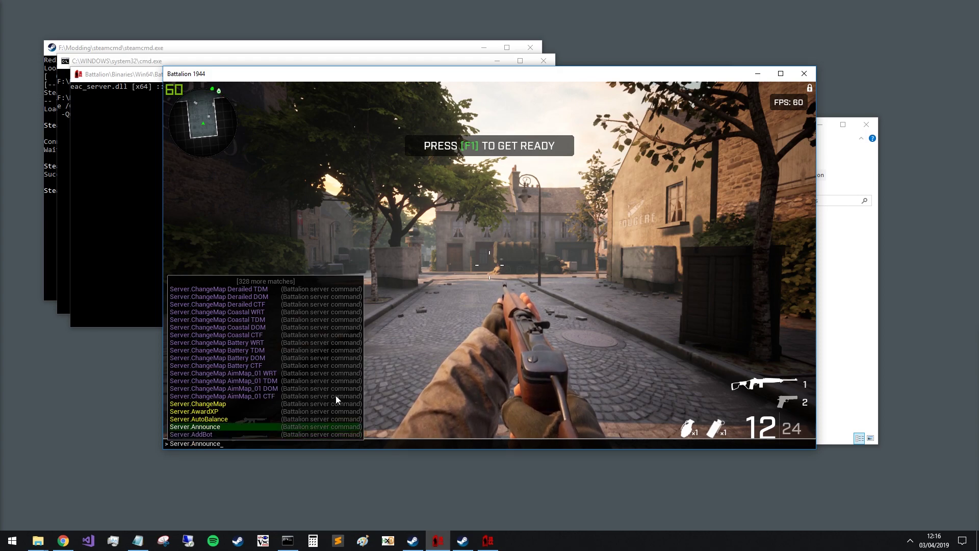
{"action": "key", "text": "BackSpace"}
{"action": "key", "text": "BackSpace"}
{"action": "key", "text": "BackSpace"}
{"action": "key", "text": "BackSpace"}
{"action": "key", "text": "BackSpace"}
{"action": "key", "text": "BackSpace"}
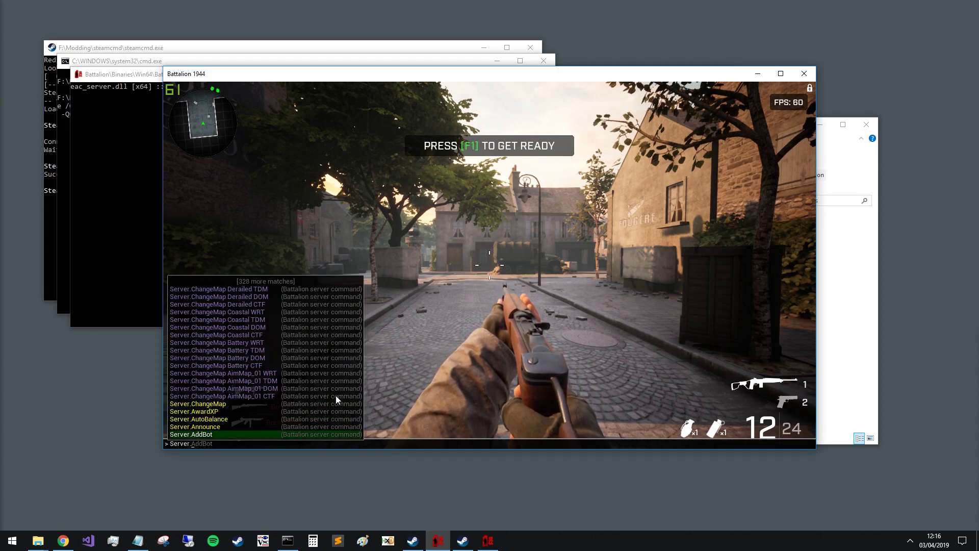
{"action": "type", "text": "chang"}
{"action": "key", "text": "Tab"}
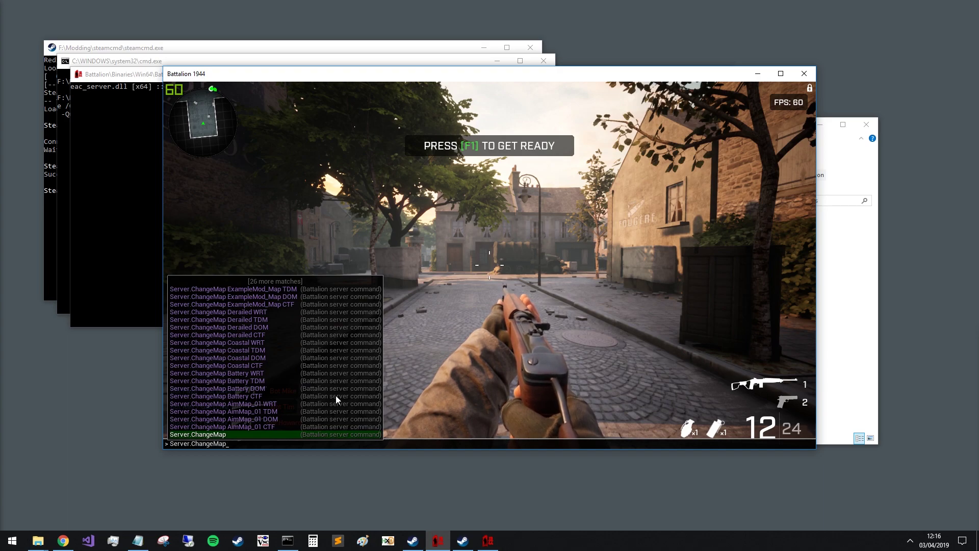
{"action": "key", "text": "Up"}
{"action": "key", "text": "Up"}
{"action": "key", "text": "Up"}
{"action": "key", "text": "Up"}
{"action": "key", "text": "Up"}
{"action": "key", "text": "Up"}
{"action": "key", "text": "Up"}
{"action": "key", "text": "Up"}
{"action": "key", "text": "Up"}
{"action": "key", "text": "Up"}
{"action": "key", "text": "Up"}
{"action": "key", "text": "Up"}
{"action": "key", "text": "Up"}
{"action": "key", "text": "Up"}
{"action": "key", "text": "Up"}
{"action": "key", "text": "Up"}
{"action": "key", "text": "Up"}
{"action": "key", "text": "Up"}
{"action": "key", "text": "Up"}
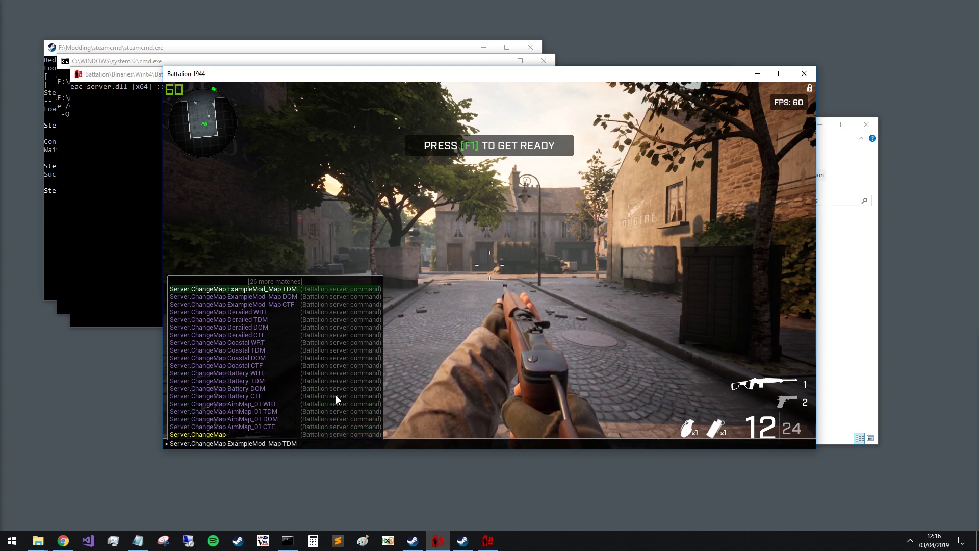
{"action": "key", "text": "Up"}
{"action": "key", "text": "Up"}
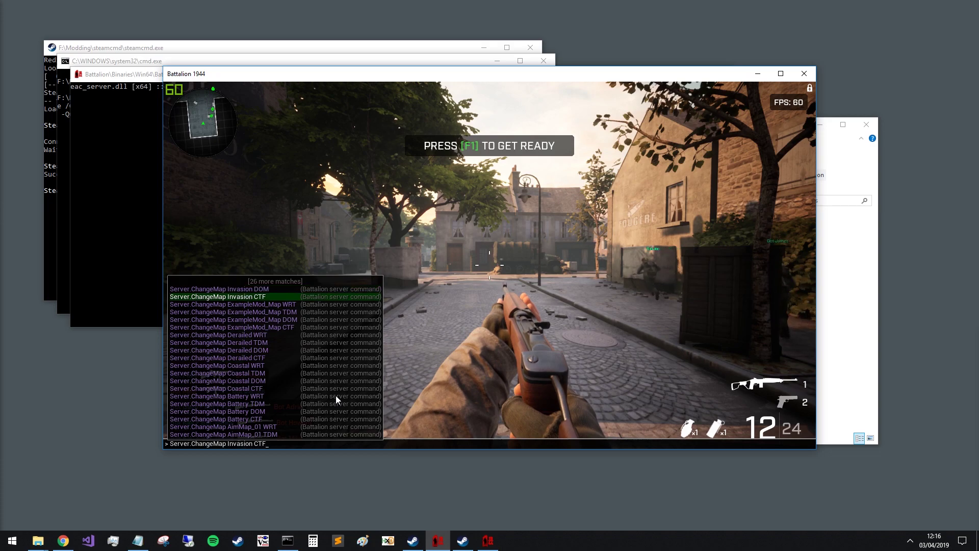
{"action": "key", "text": "Down"}
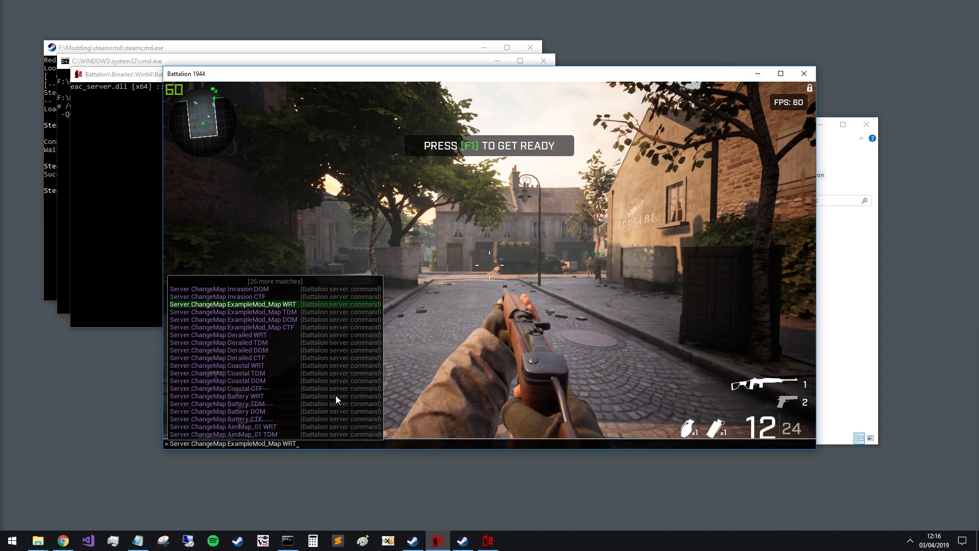
{"action": "key", "text": "Down"}
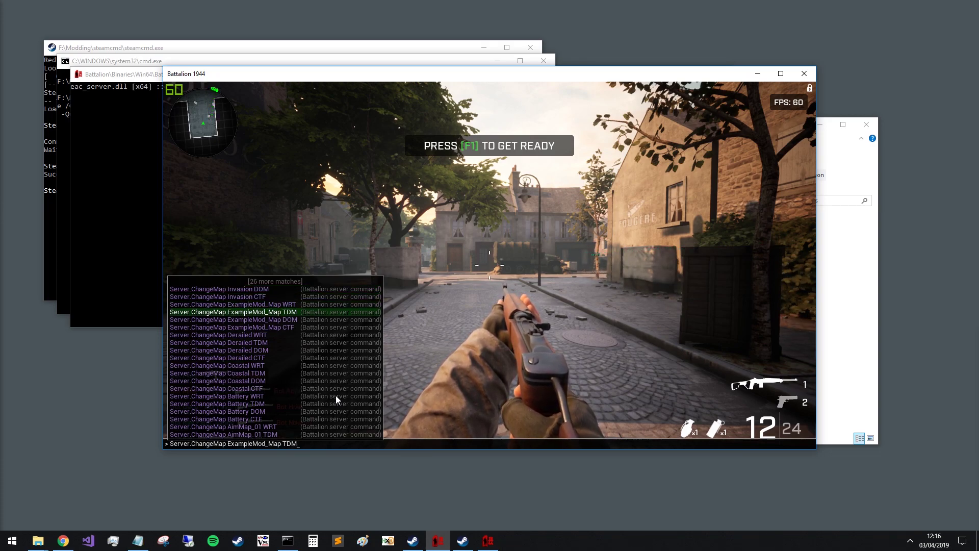
{"action": "key", "text": "Up"}
{"action": "key", "text": "Return"}
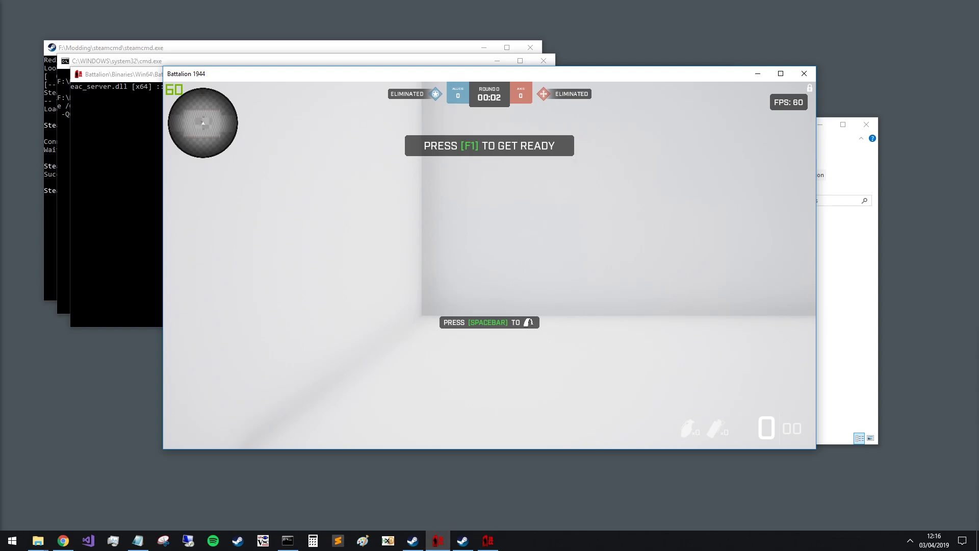
Step: Run forward through the ExampleMod map toward the central building, fighting the bots
{"action": "key", "text": "w"}
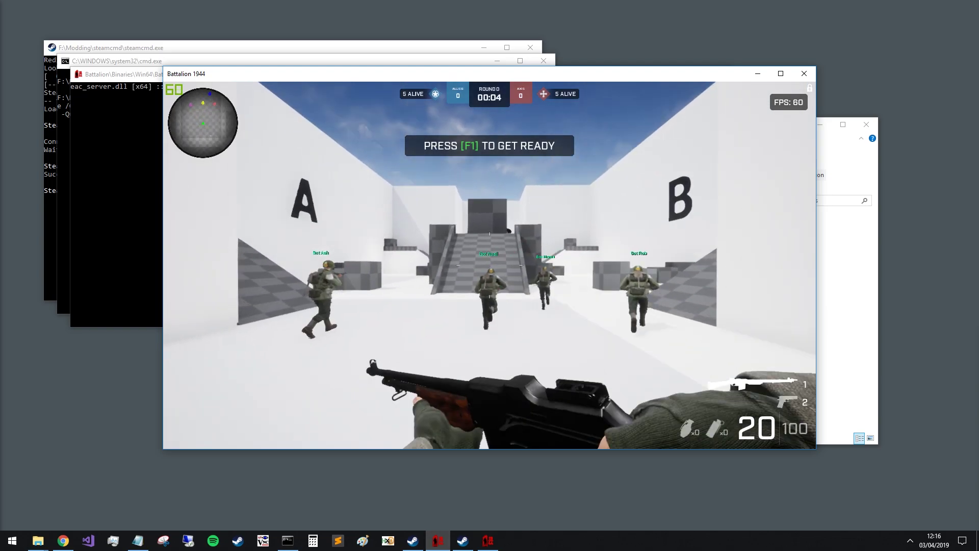
{"action": "key", "text": "w"}
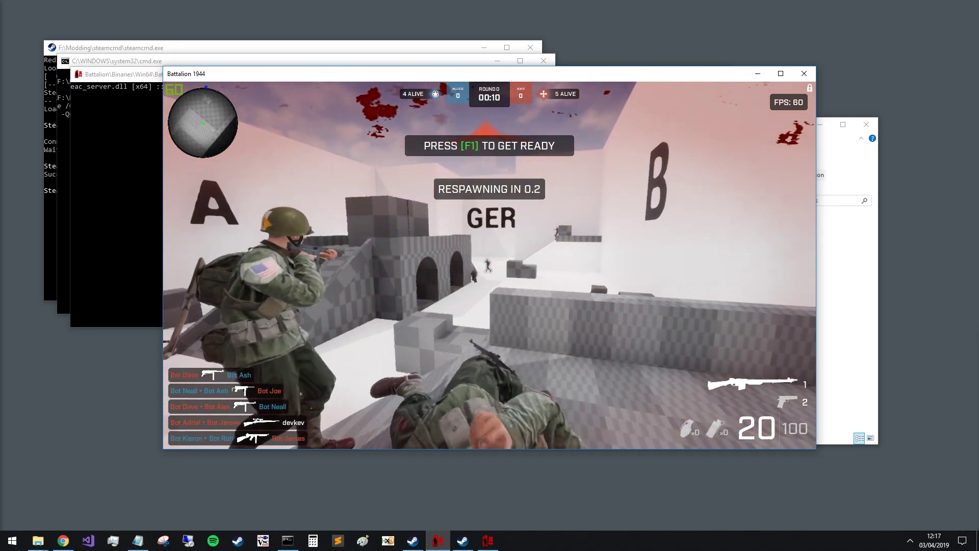
{"action": "key", "text": "w"}
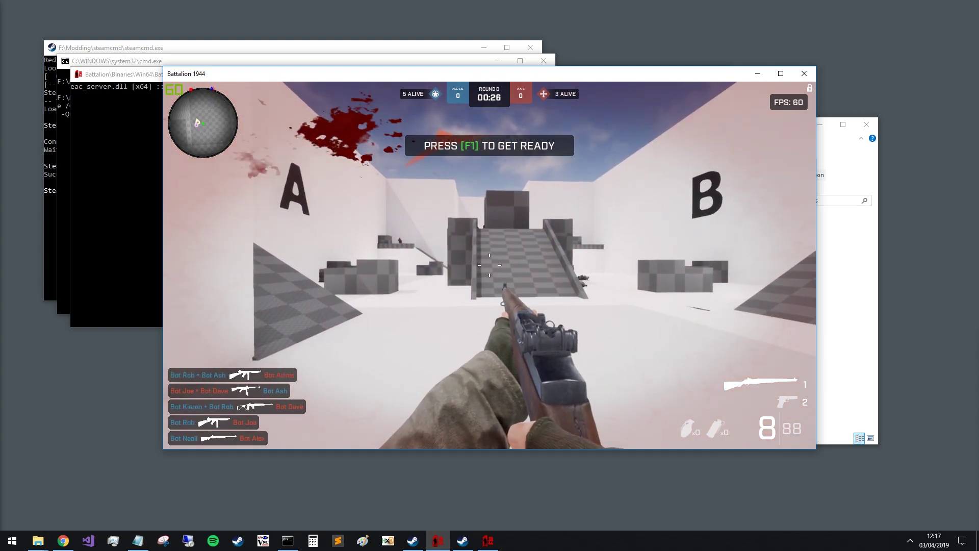
Step: Exit the match to the main menu and confirm leaving
{"action": "key", "text": "Escape"}
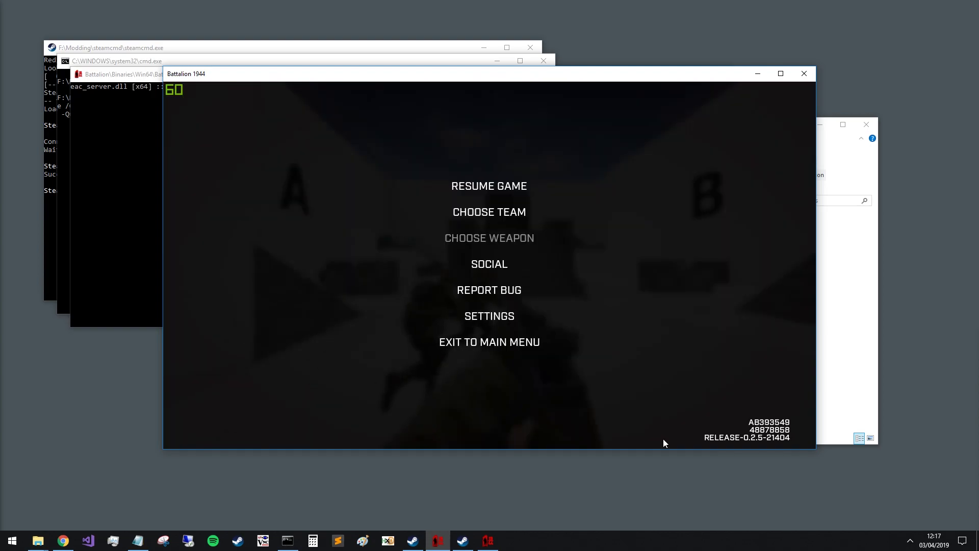
{"action": "left_click", "coordinate": [500, 346]}
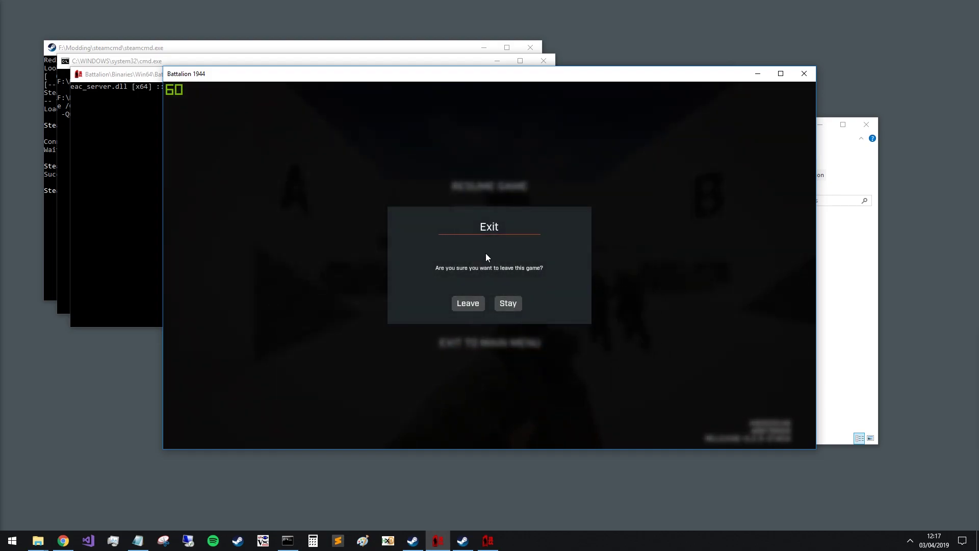
{"action": "left_click", "coordinate": [462, 306]}
Step: Move the game window aside and go to the dedicated server's steamapps folder in Explorer
{"action": "left_click_drag", "start_coordinate": [223, 73], "coordinate": [67, 146]}
{"action": "left_click_drag", "start_coordinate": [632, 132], "coordinate": [714, 39]}
{"action": "double_click", "coordinate": [641, 144]}
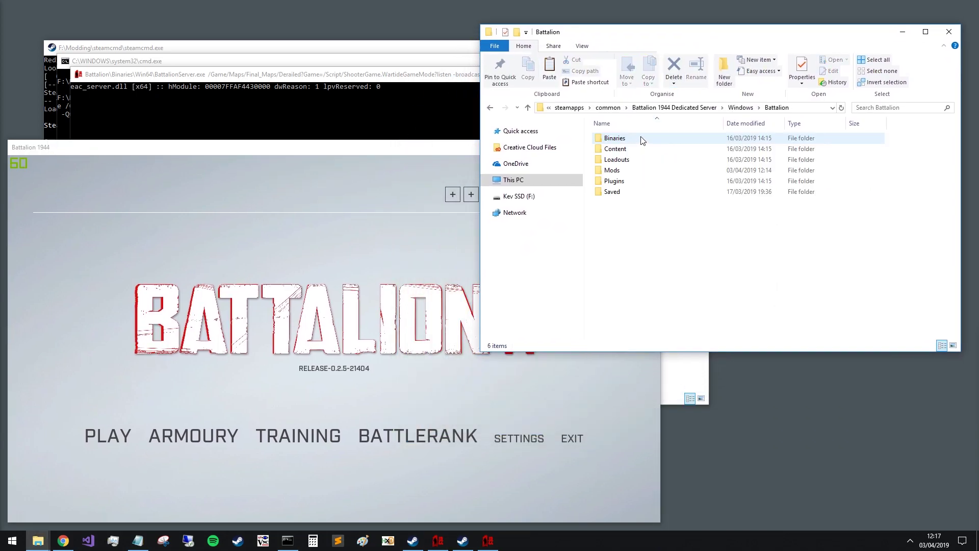
{"action": "left_click", "coordinate": [573, 108]}
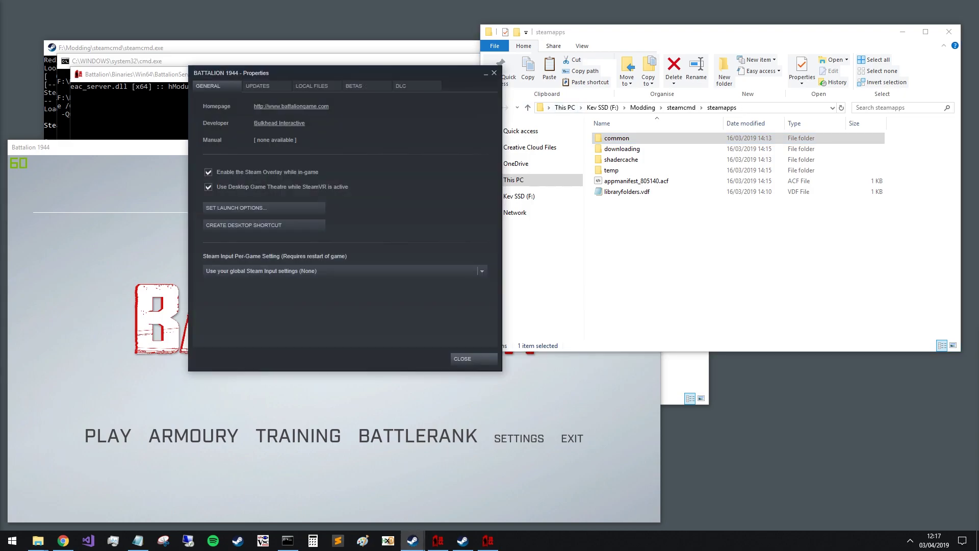
Step: Browse the game's local files from Steam and open the Battalion folder
{"action": "left_click", "coordinate": [310, 86]}
{"action": "left_click", "coordinate": [238, 126]}
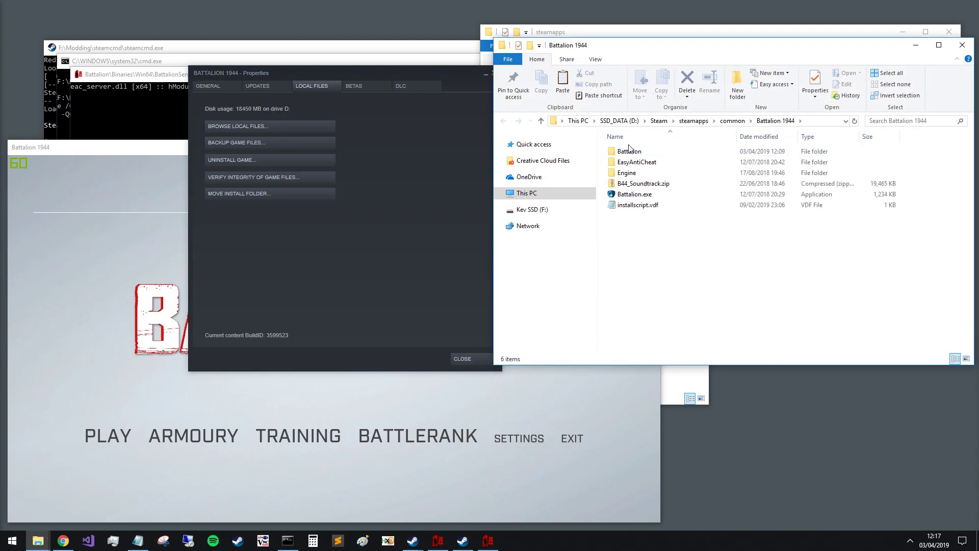
{"action": "left_click", "coordinate": [632, 151]}
{"action": "double_click", "coordinate": [631, 151]}
Step: Close the running game and delete the ExampleMod folder from Battalion\Mods
{"action": "left_click", "coordinate": [301, 154]}
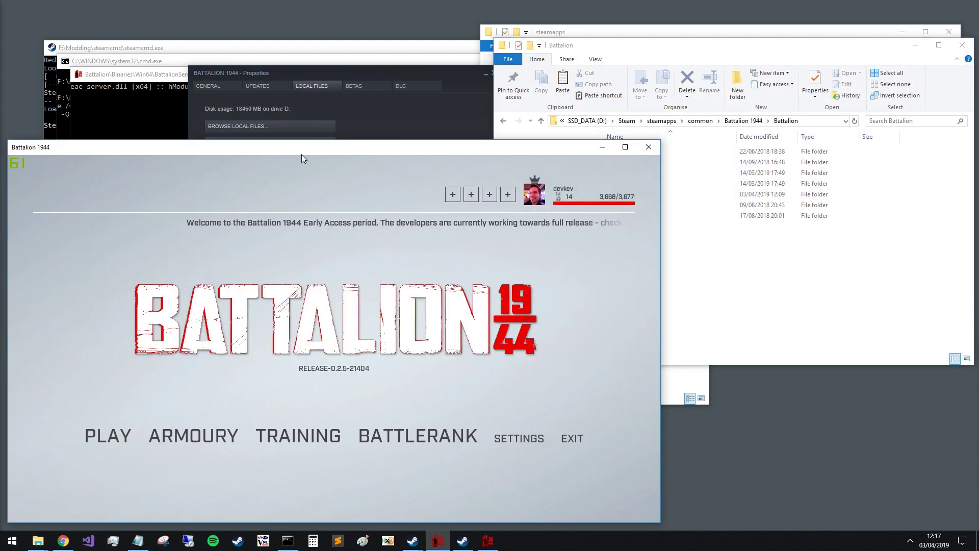
{"action": "left_click", "coordinate": [648, 147]}
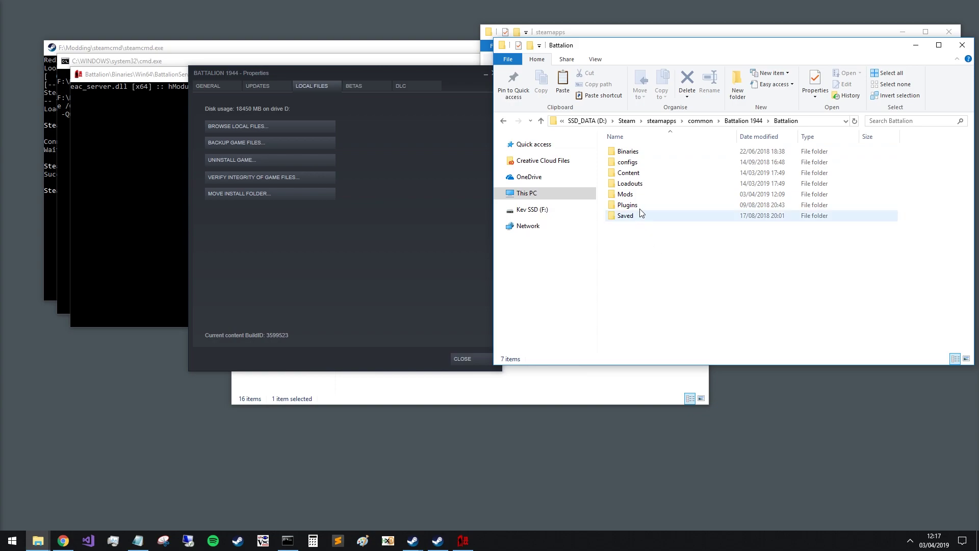
{"action": "double_click", "coordinate": [643, 194]}
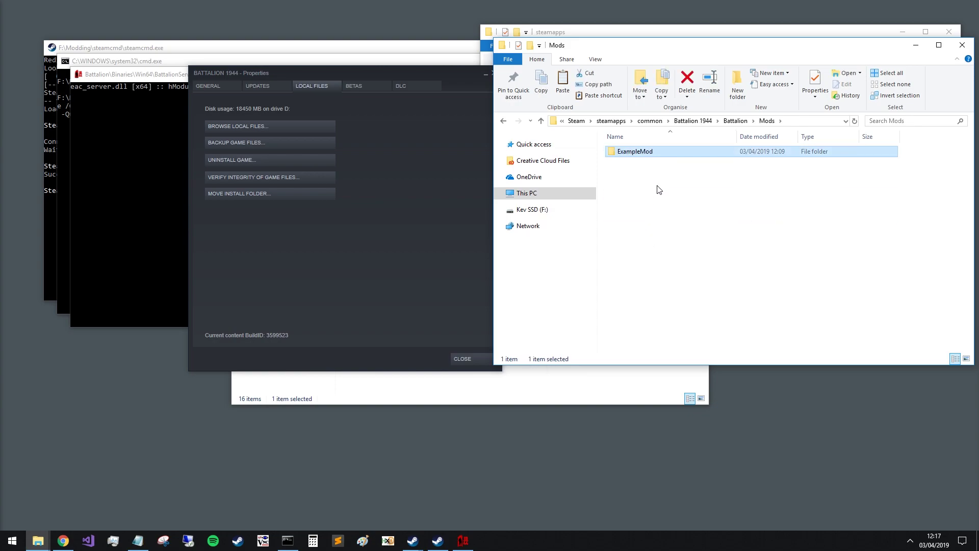
{"action": "key", "text": "Delete"}
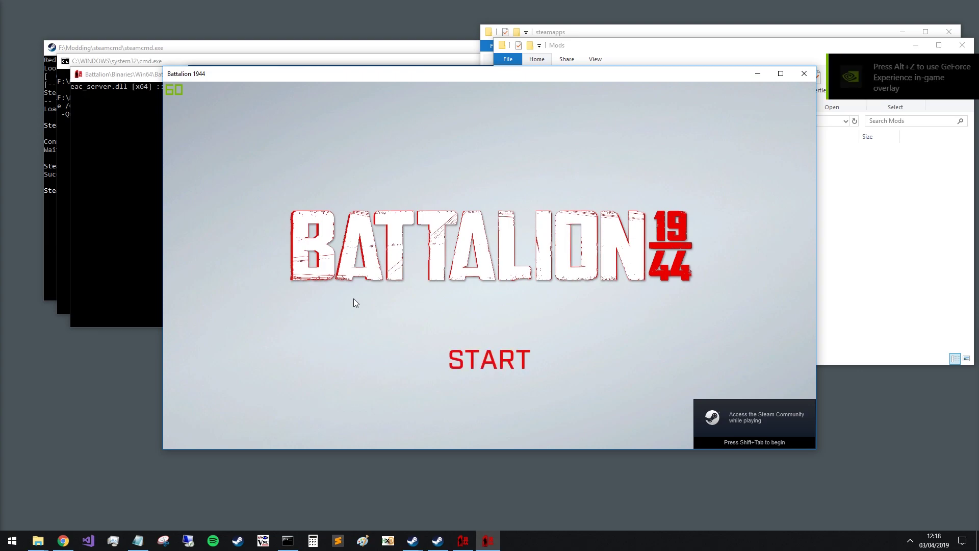
Step: From the main menu console, run connect 192.168.1.100:7777 to join the local server
{"action": "left_click", "coordinate": [353, 298]}
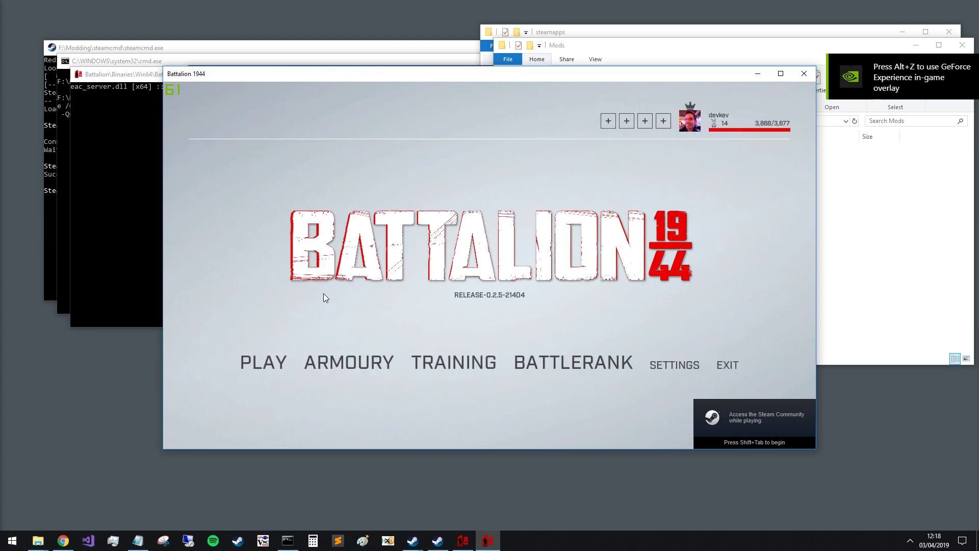
{"action": "key", "text": "grave"}
{"action": "type", "text": "con"}
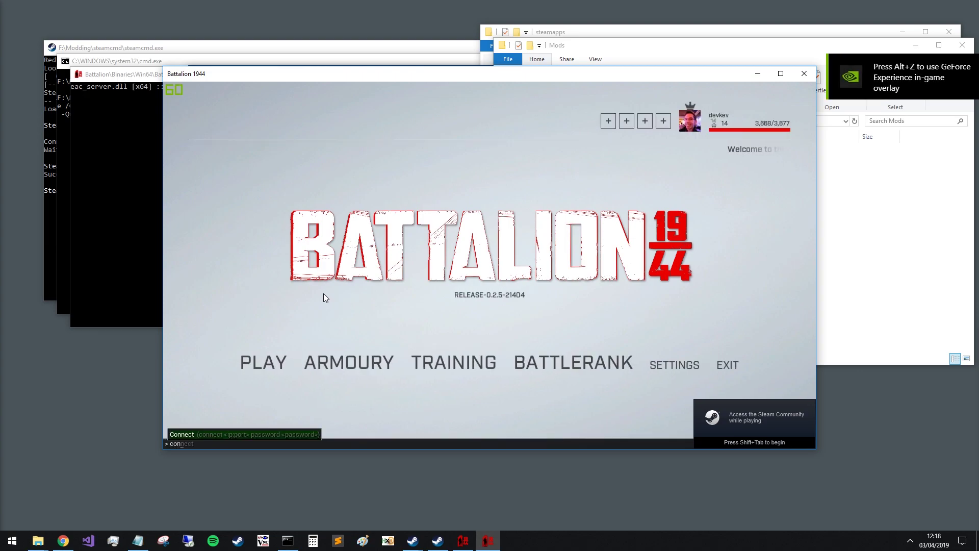
{"action": "type", "text": "nect 192.168."}
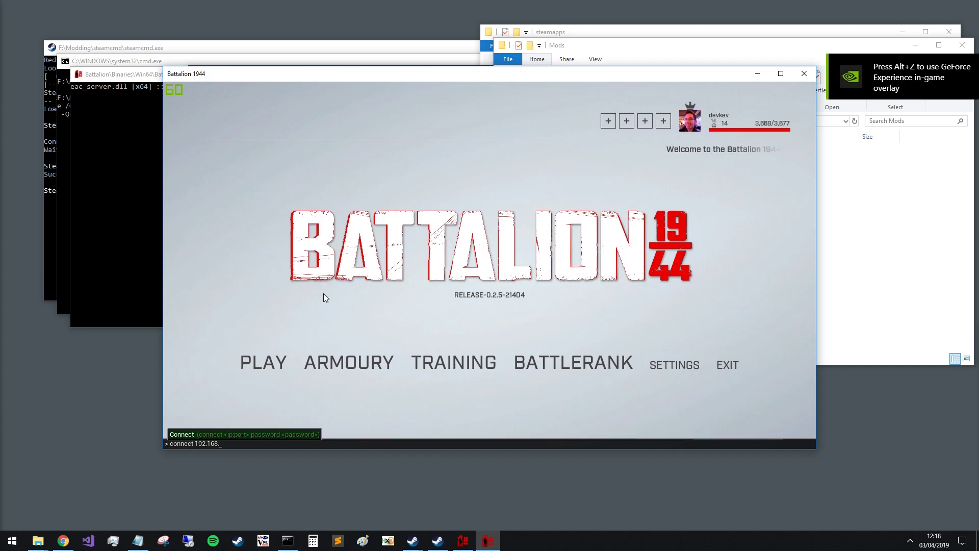
{"action": "type", "text": "1.100:7777"}
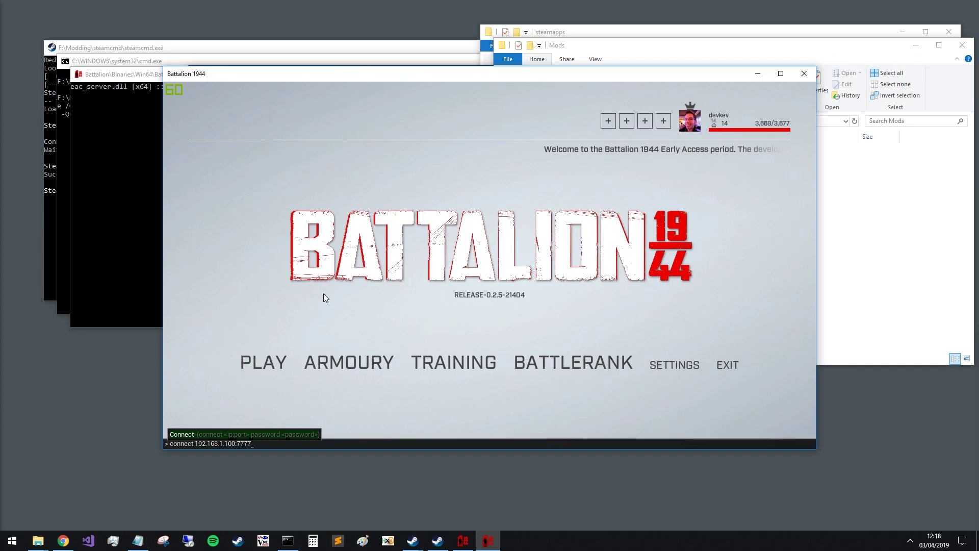
{"action": "key", "text": "Return"}
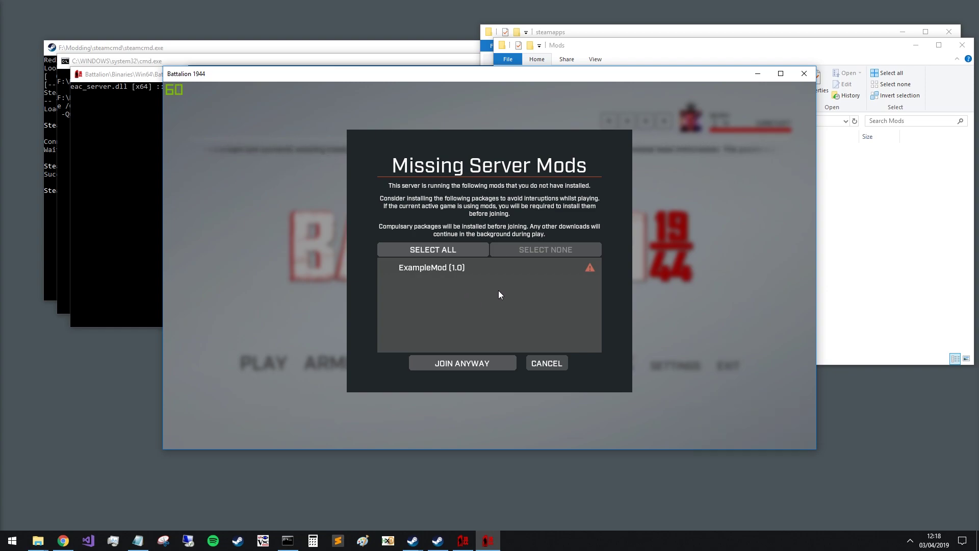
Step: Cancel the Missing Server Mods notice for ExampleMod (1.0) without joining
{"action": "mouse_move", "coordinate": [457, 278]}
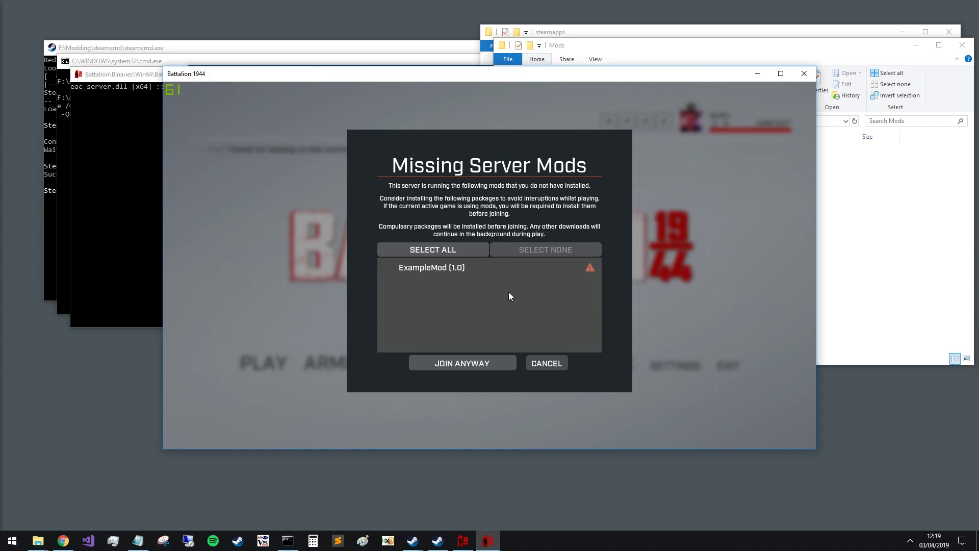
{"action": "left_click", "coordinate": [558, 365]}
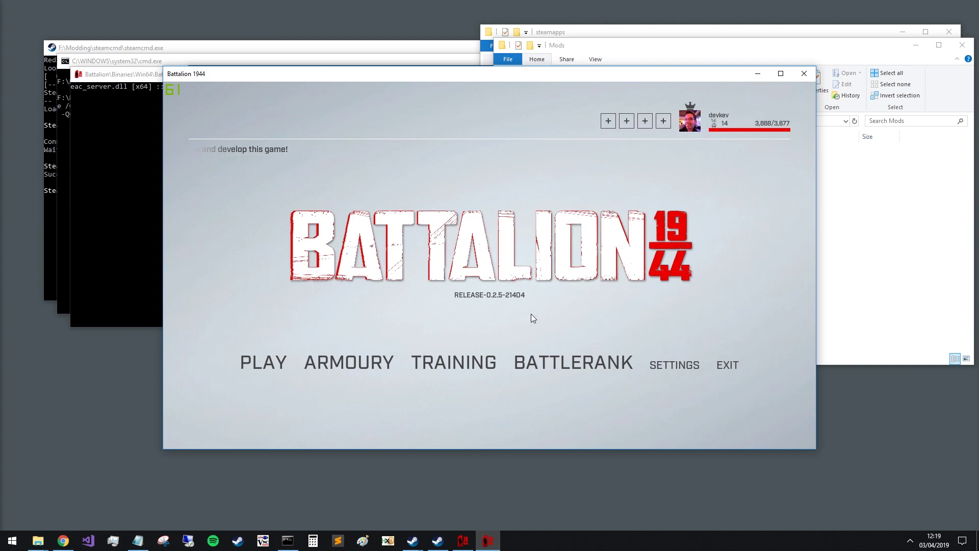